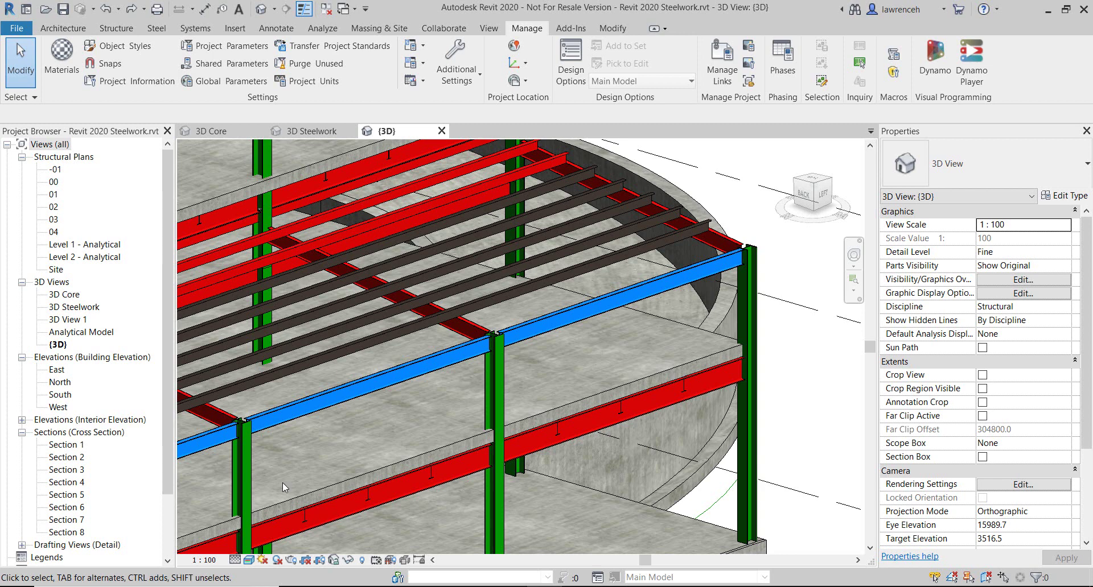
Assign structural material S-275(3) to the single level 01 edge girder between the middle and corner columns
click(670, 410)
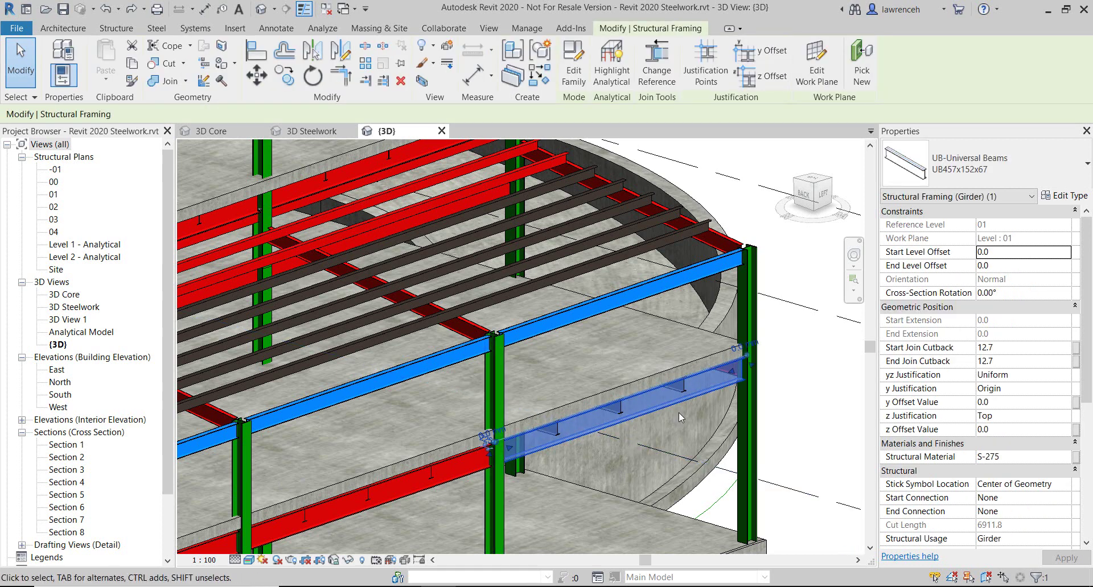
click(1034, 461)
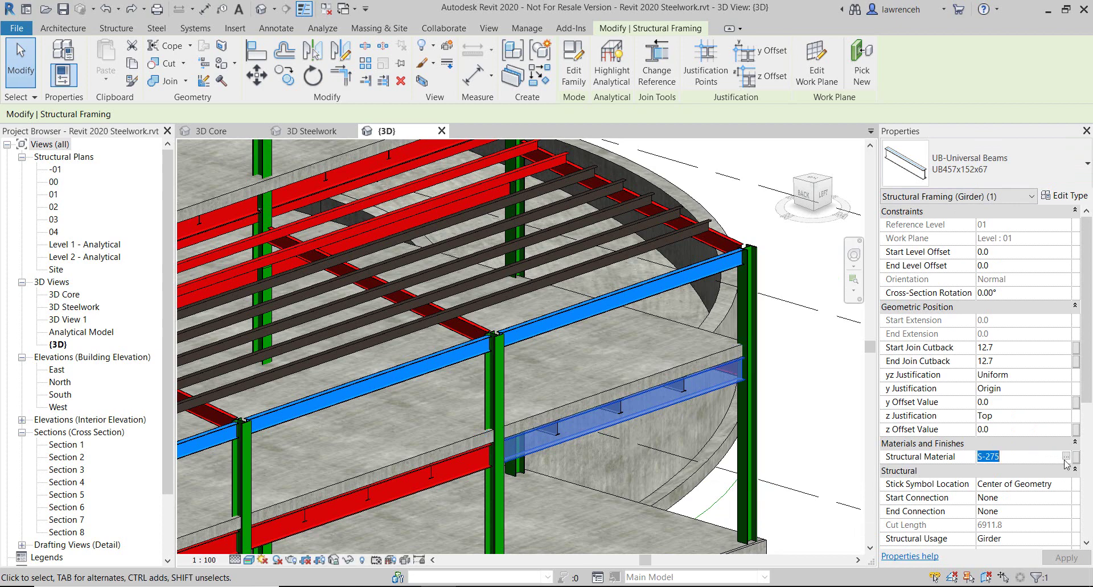
click(1065, 458)
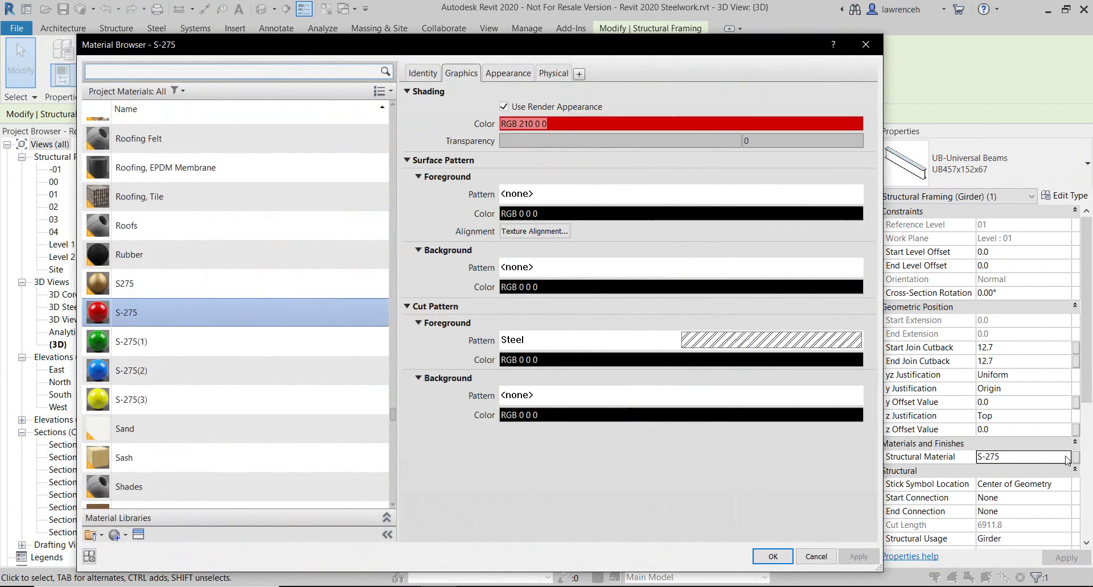
click(227, 396)
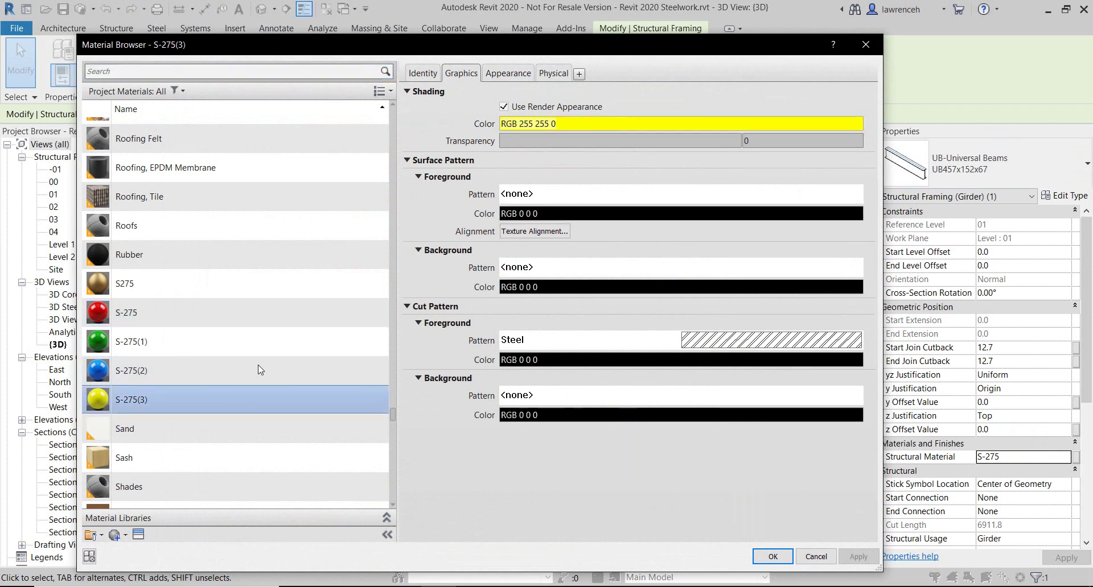
click(773, 557)
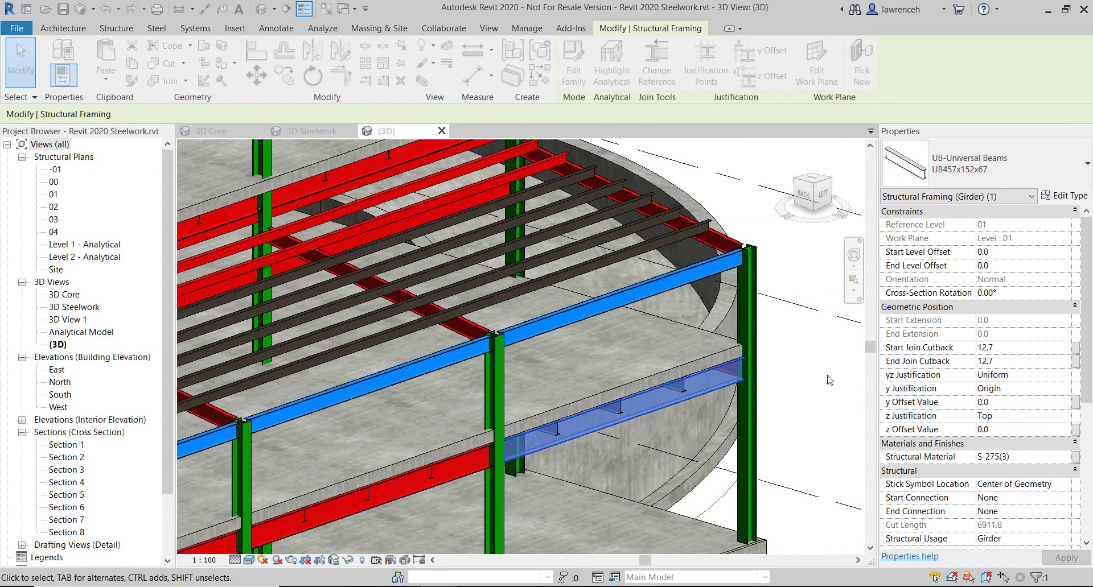
key(Escape)
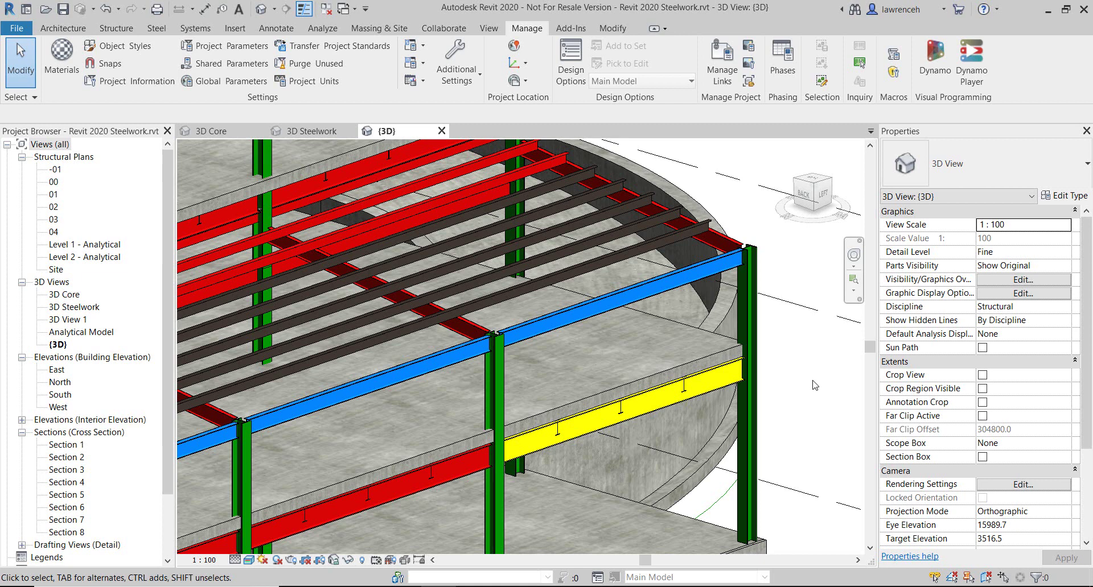
Open the level 01 edge girder's family for editing and change its Structural Material from an instance to a type parameter
click(730, 386)
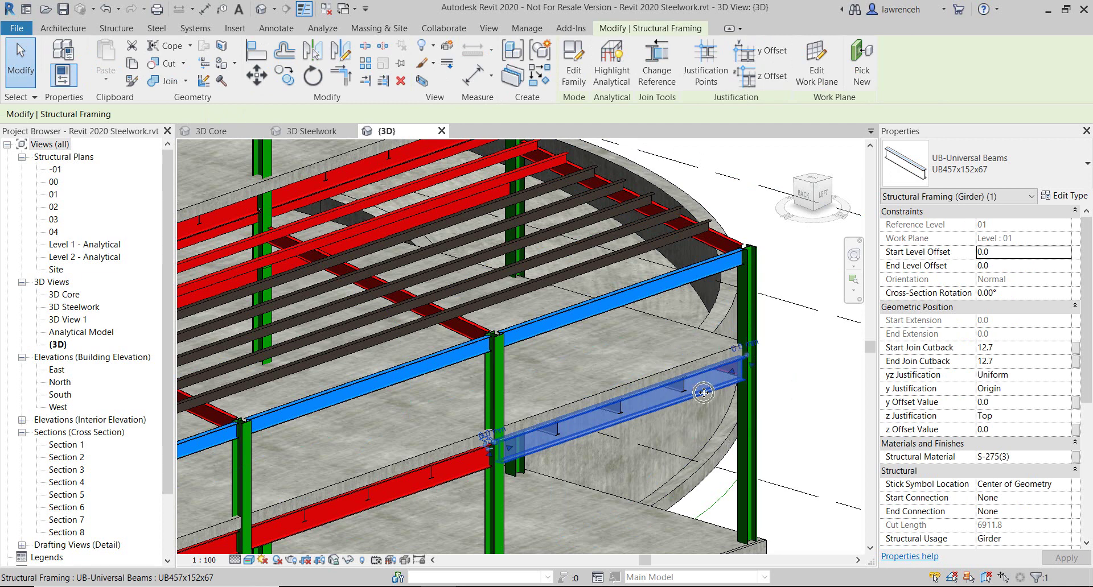
click(578, 71)
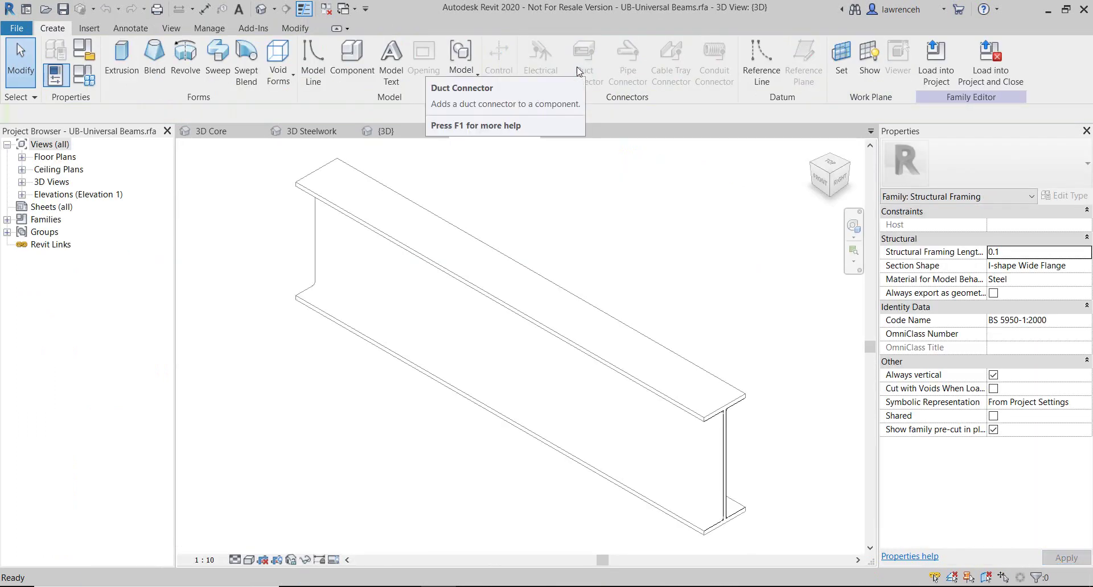
click(86, 76)
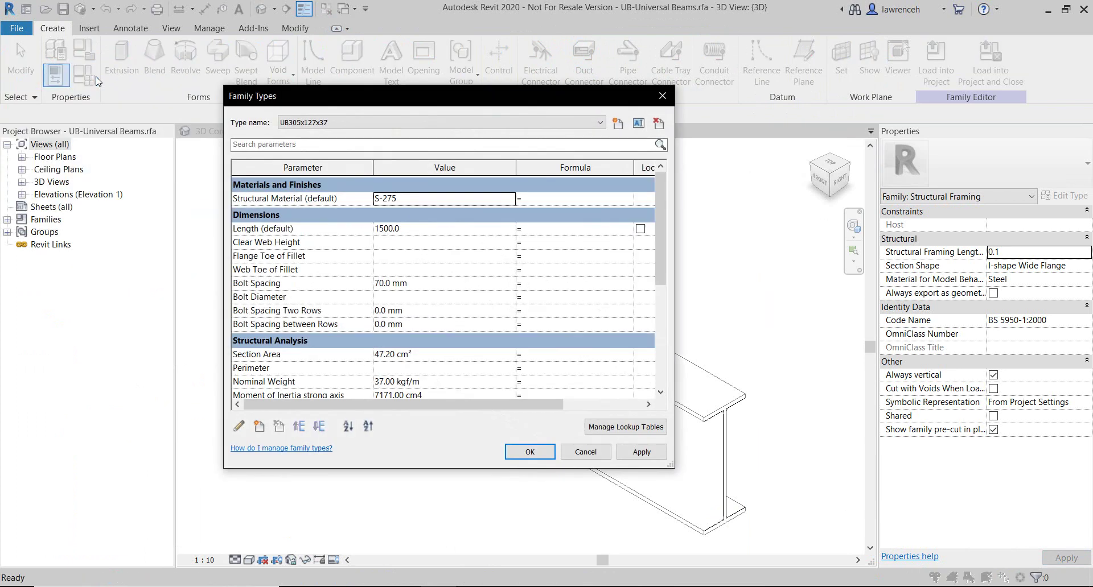
drag(437, 91, 495, 114)
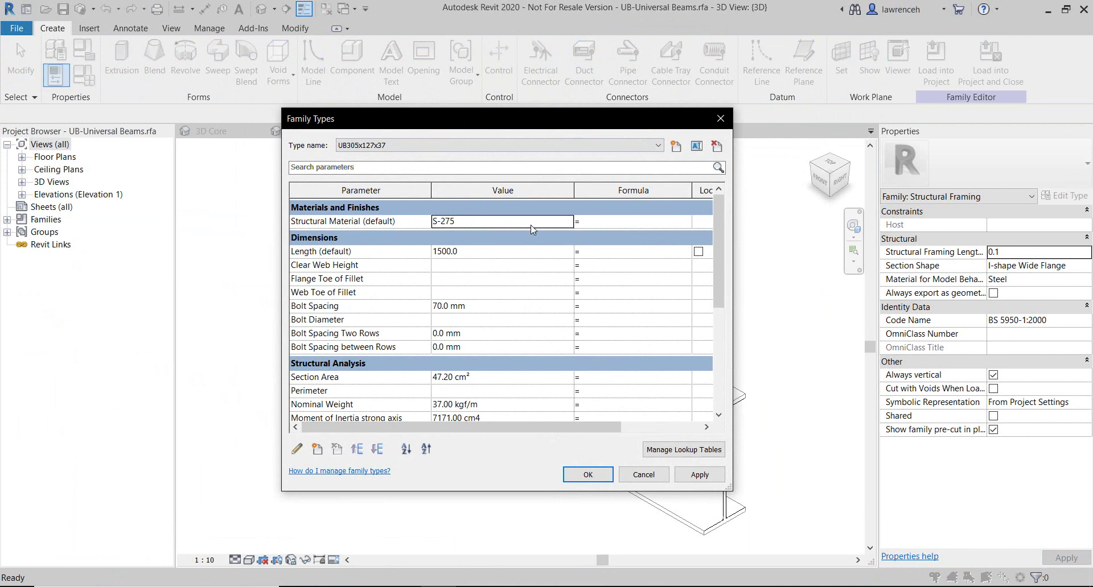
mouse_move(407, 225)
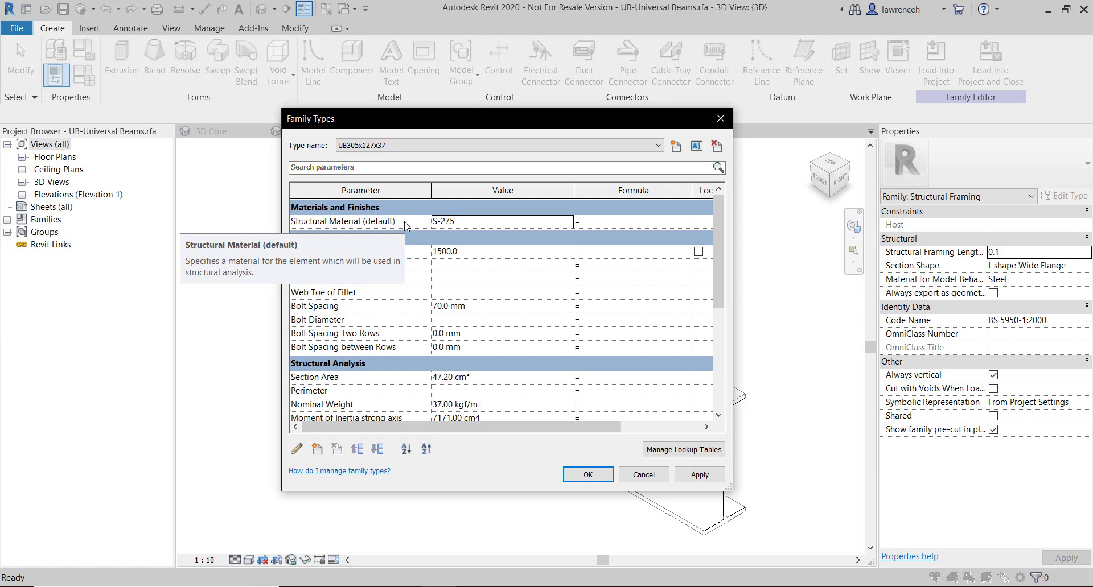
click(392, 221)
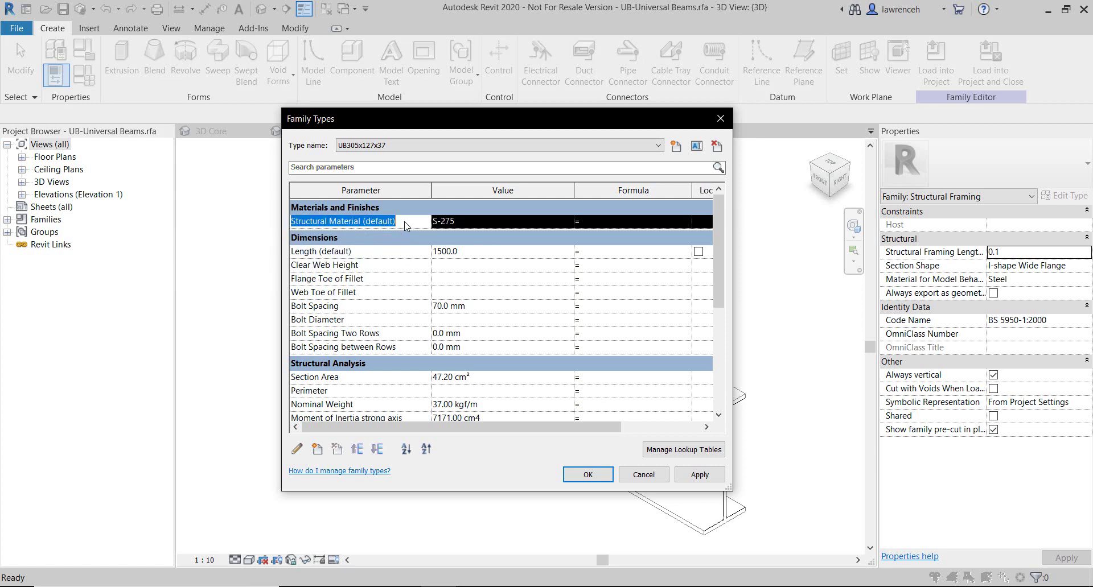
click(297, 449)
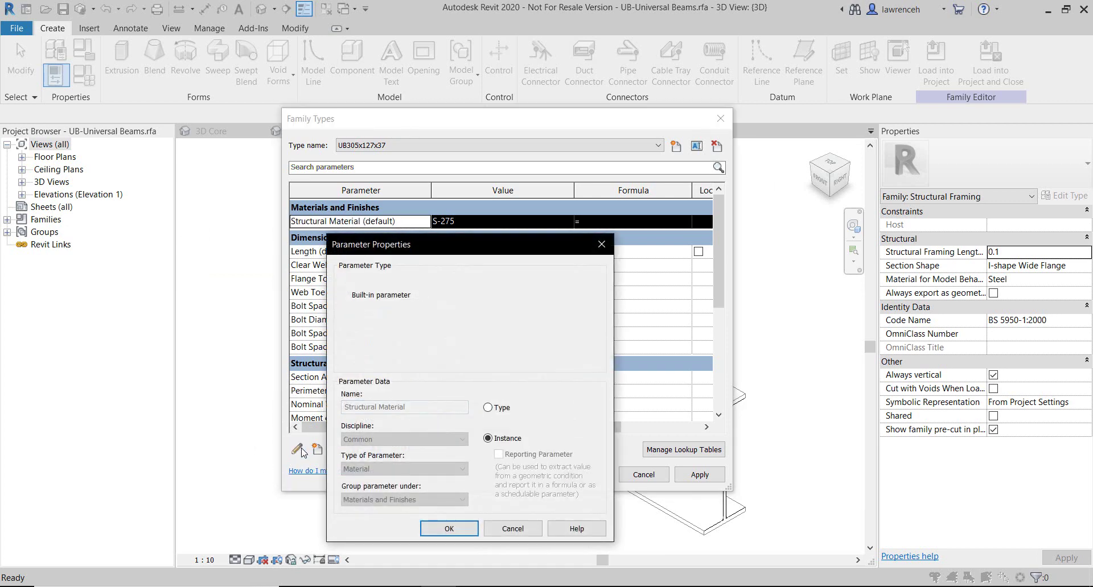
drag(506, 252, 725, 149)
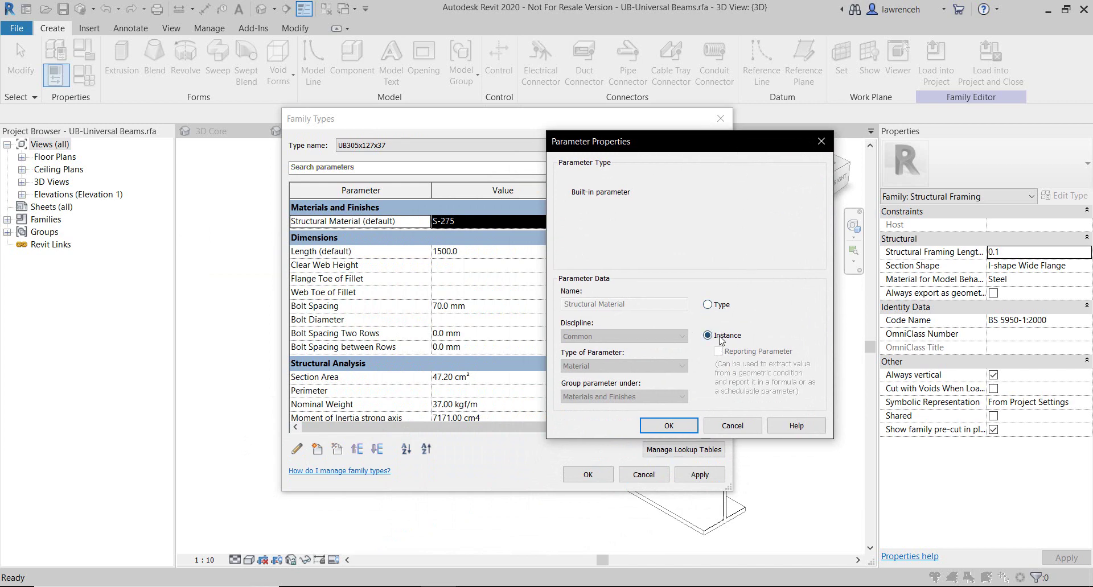
click(717, 306)
click(669, 426)
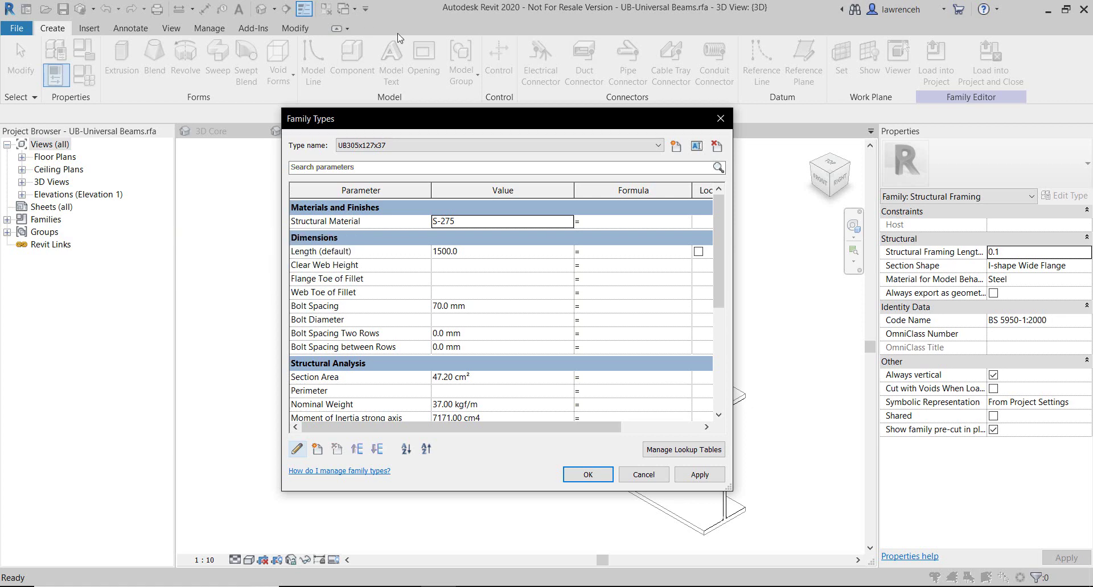
Browse the materials for the family's Structural Material, keep S-275 and accept the family types
click(568, 221)
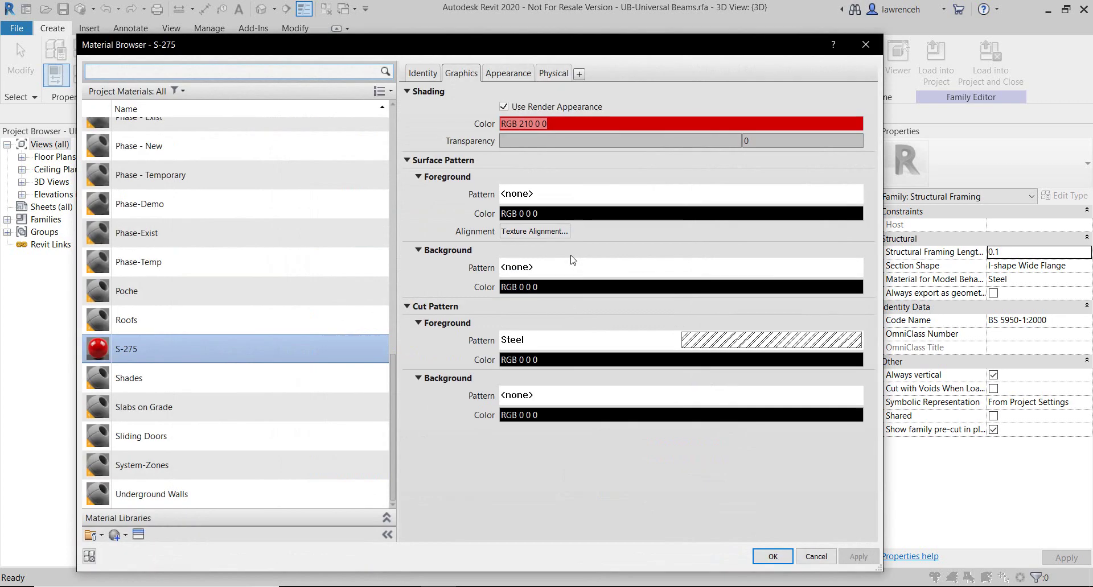
scroll(225, 348, up, 10)
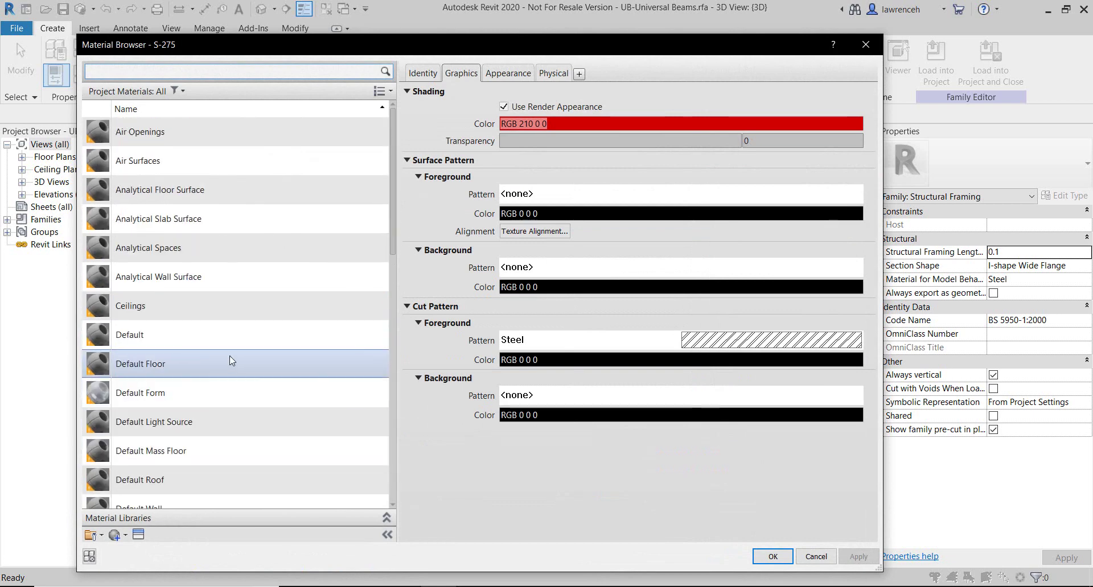
scroll(234, 352, down, 10)
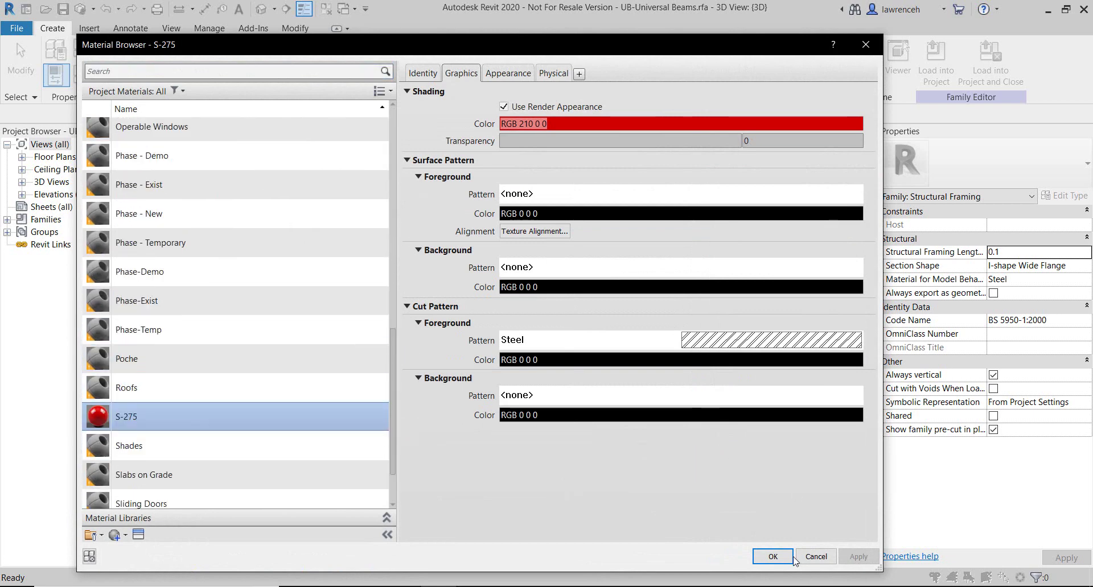
click(788, 557)
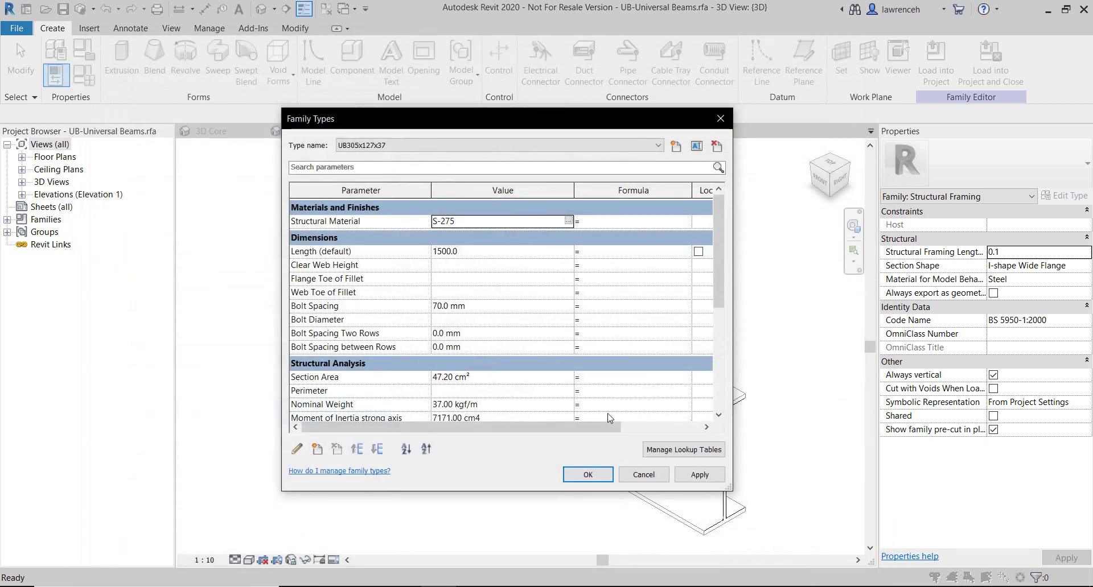
click(598, 476)
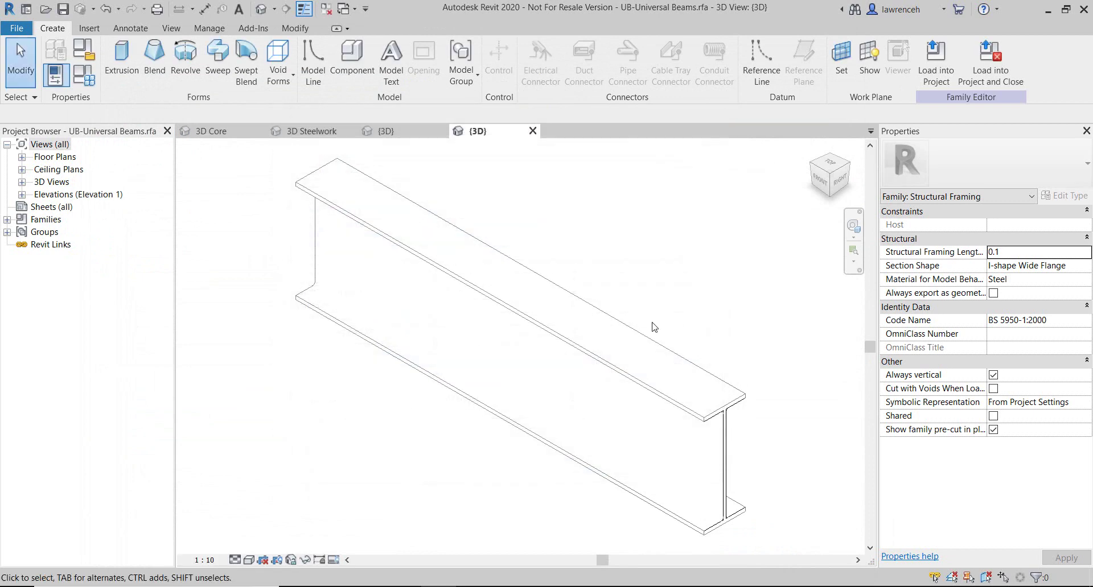
Load the UB-Universal Beams family into the project and close it without saving, overwriting only the existing version
click(972, 81)
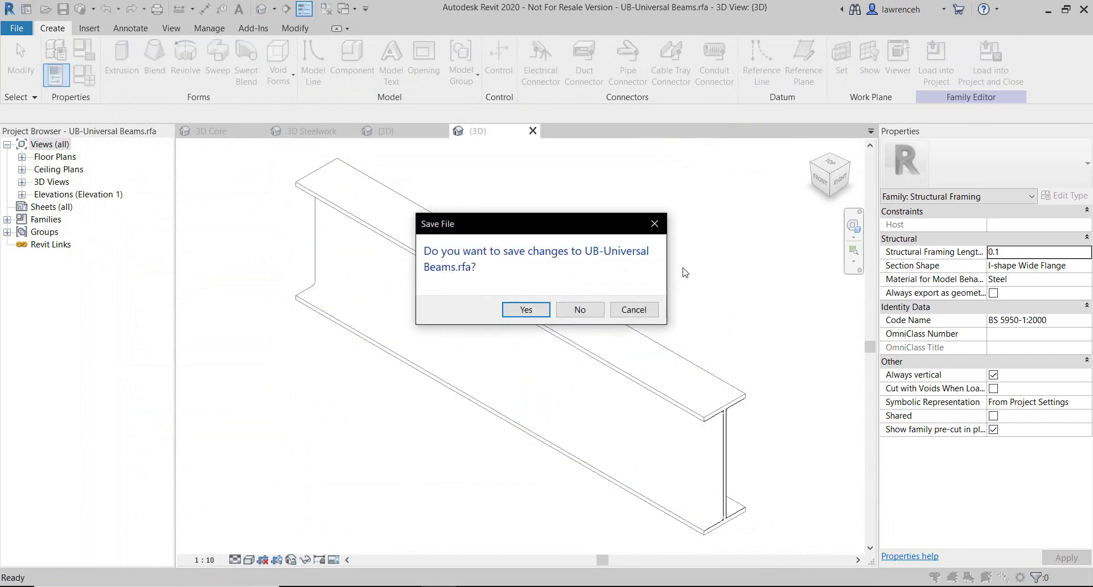
click(594, 314)
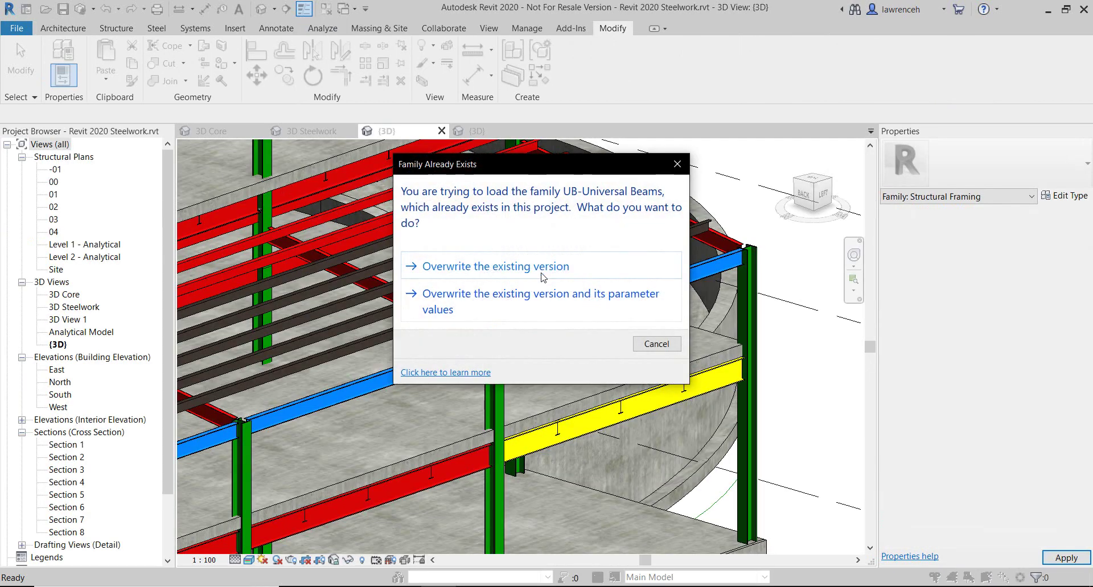
click(542, 277)
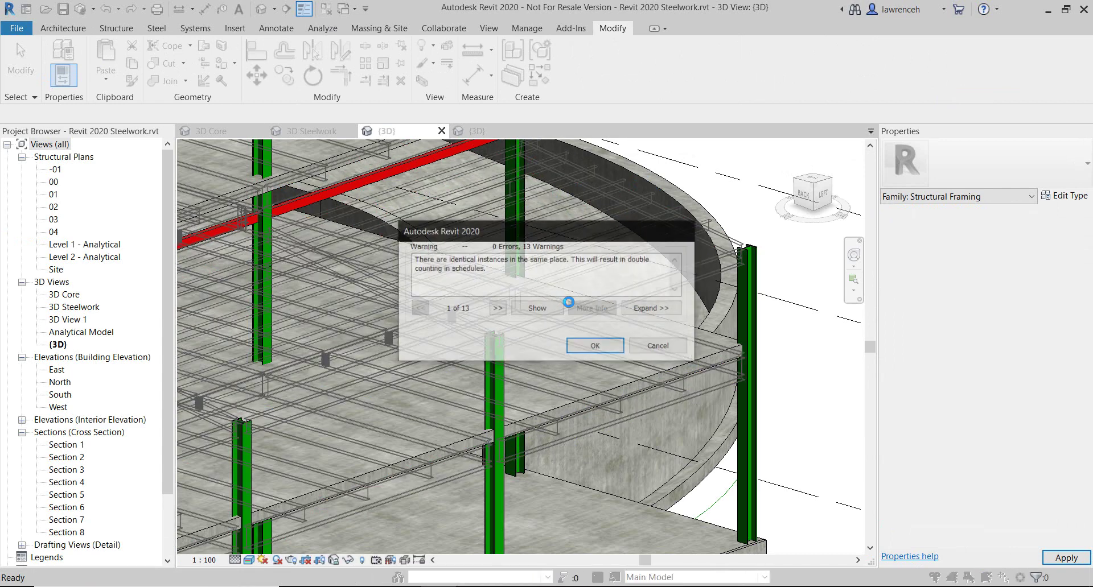
click(586, 348)
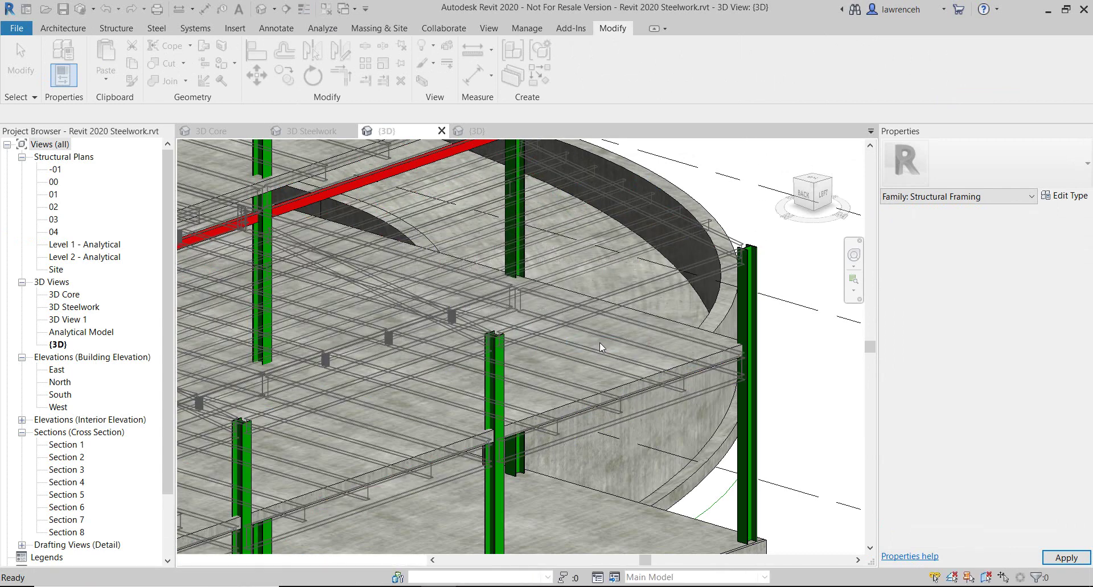
Set the Structural Material type parameter of the level 01 edge girder's type UB457x152x67 to S-275(2)
scroll(643, 434, up, 6)
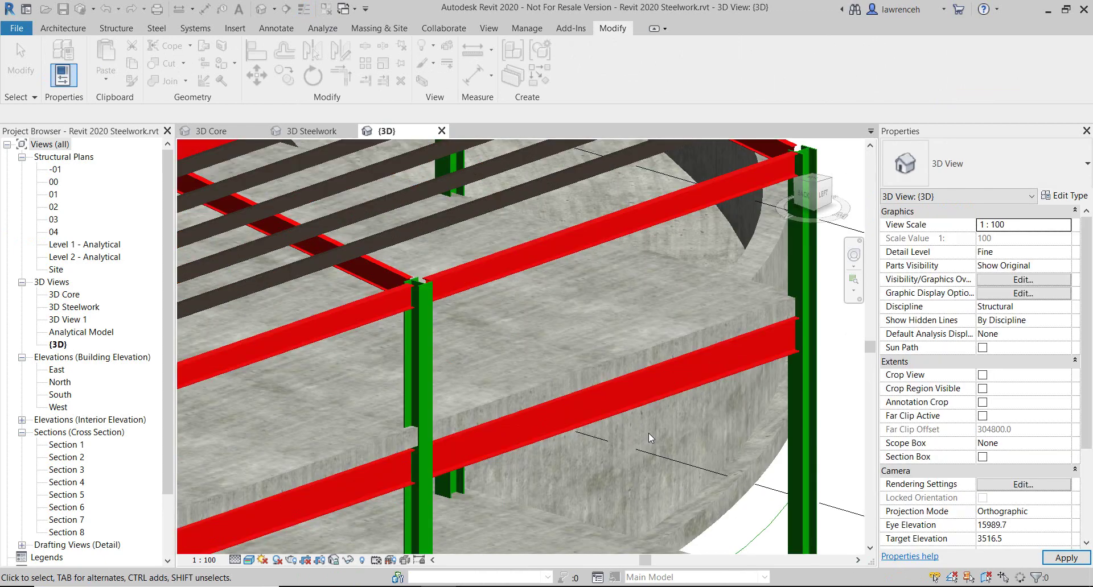
scroll(708, 351, down, 3)
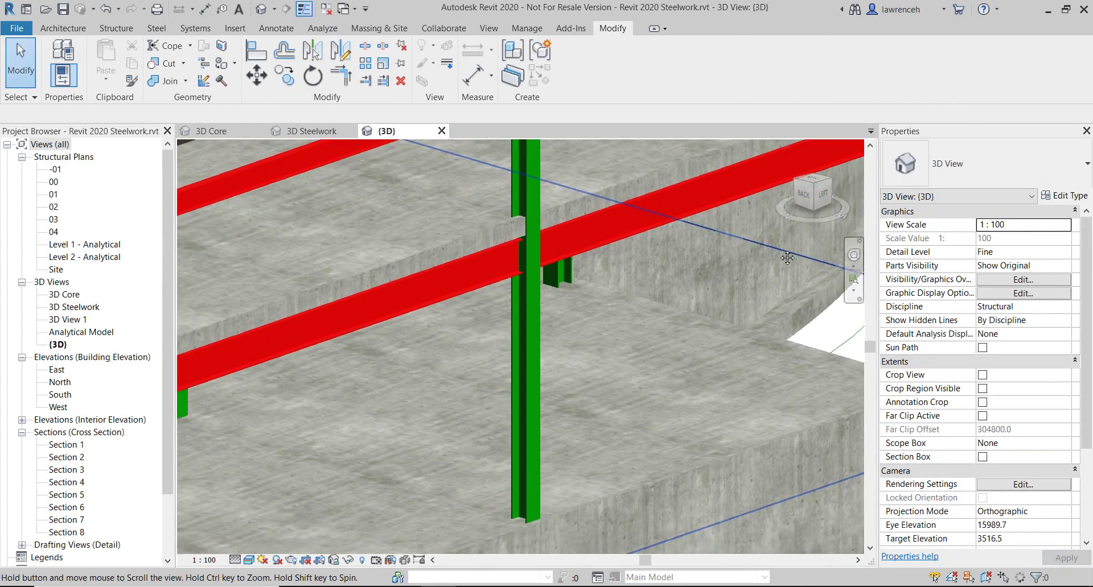
middle_drag(702, 307, 599, 350)
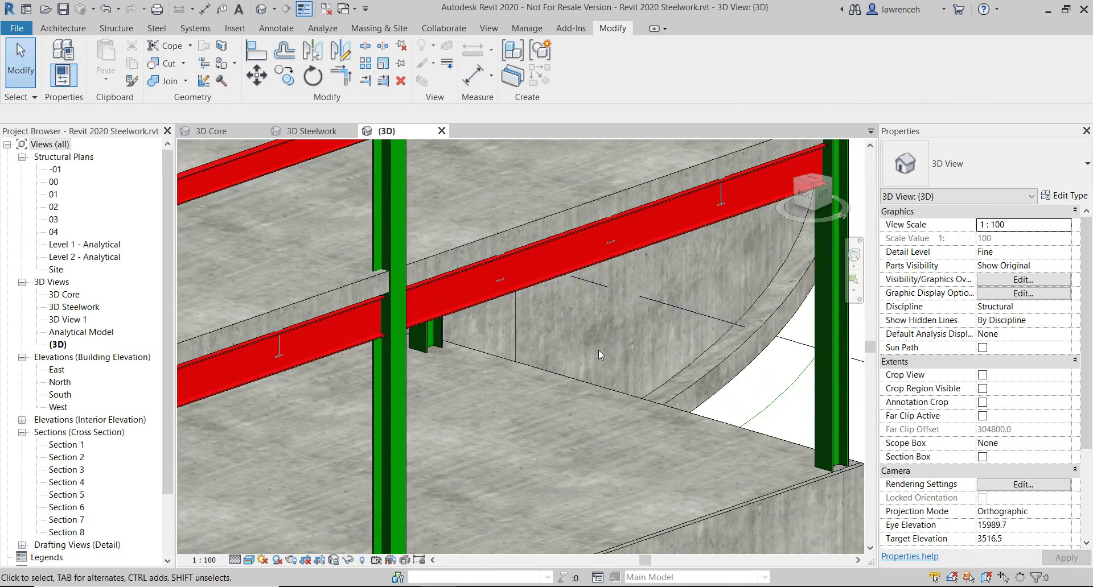
click(600, 264)
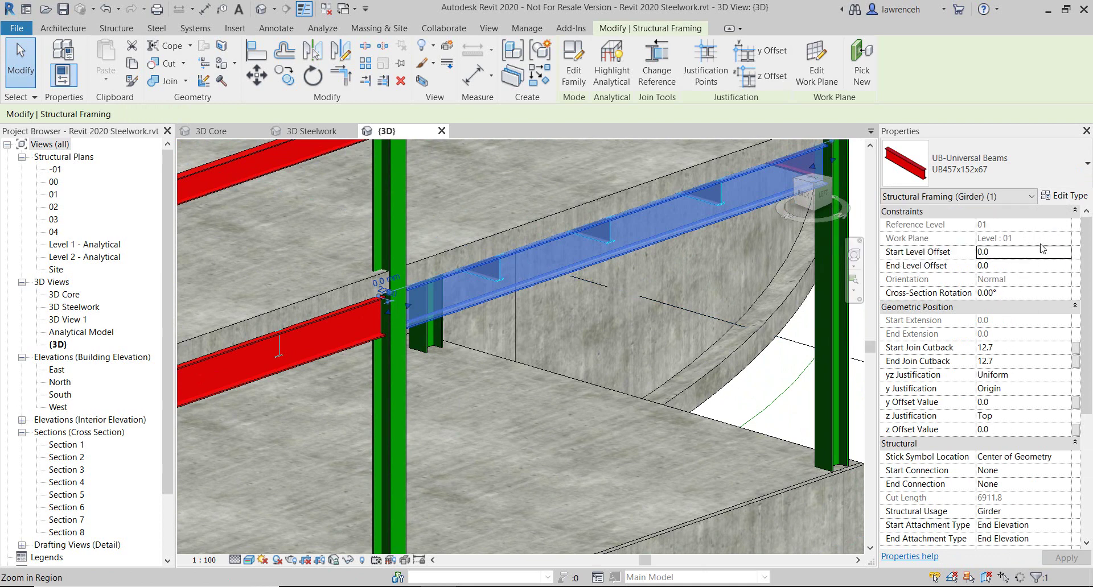
click(1068, 196)
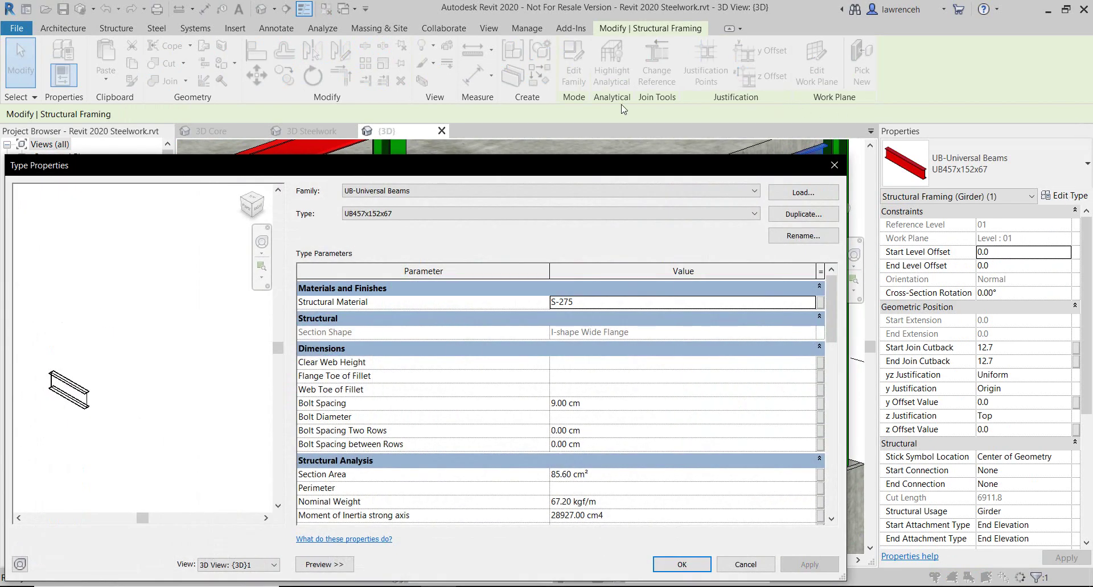
click(584, 309)
click(584, 307)
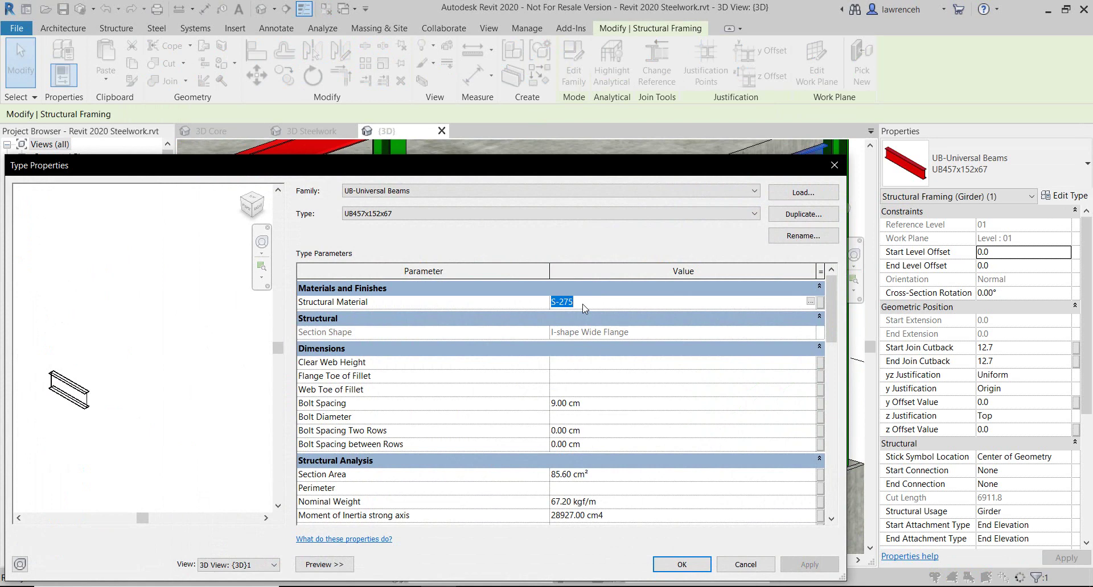
click(810, 303)
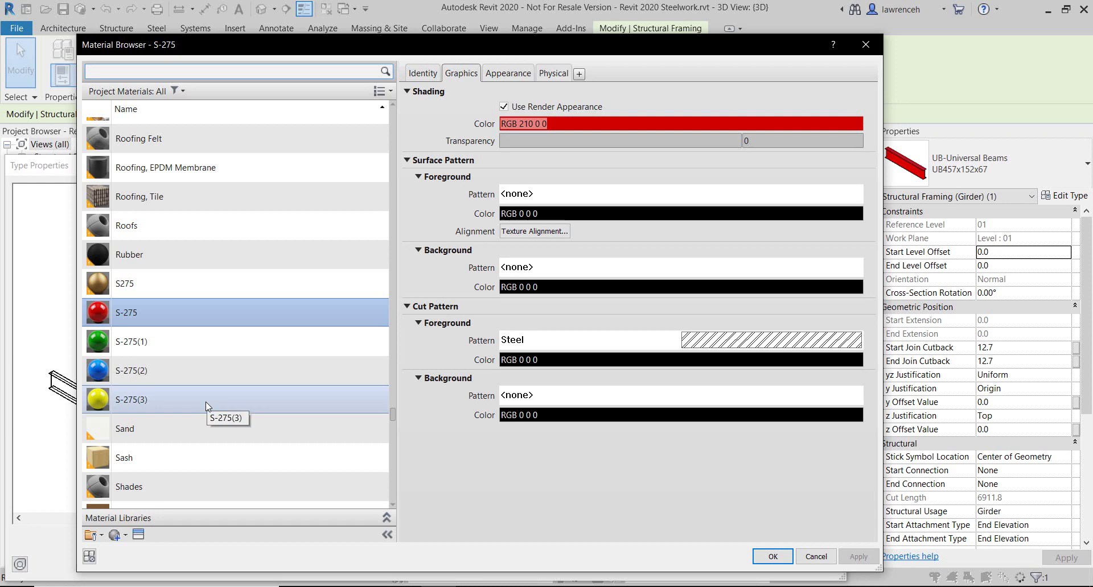
click(195, 373)
click(770, 556)
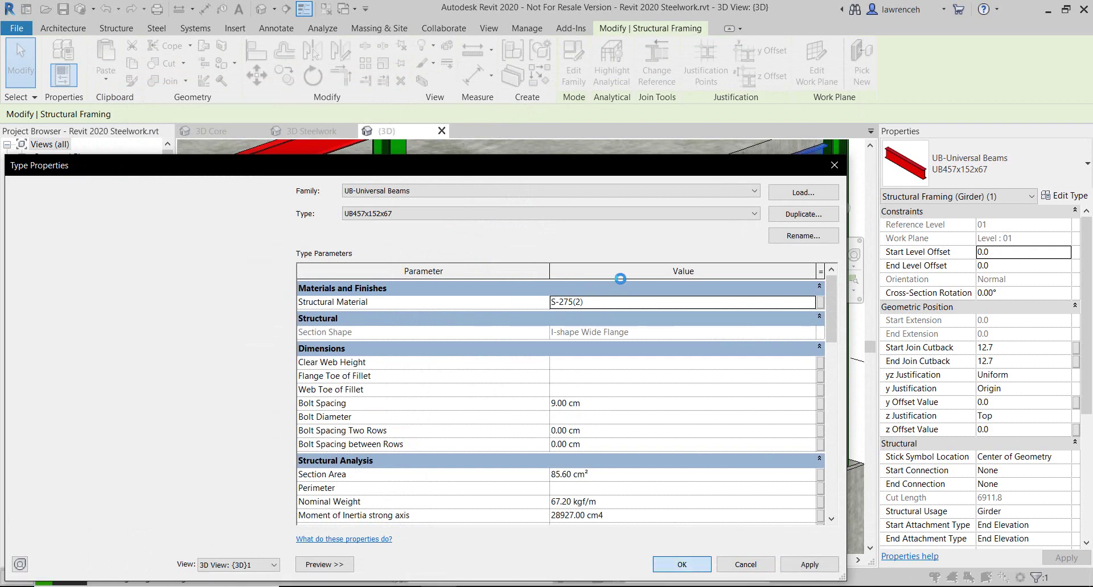
key(Return)
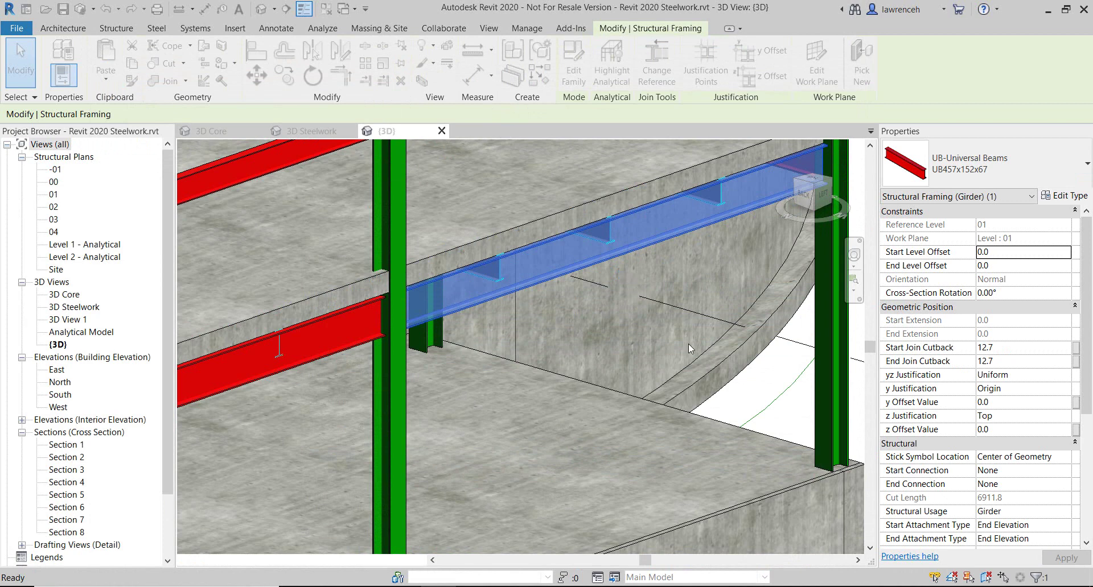
click(771, 385)
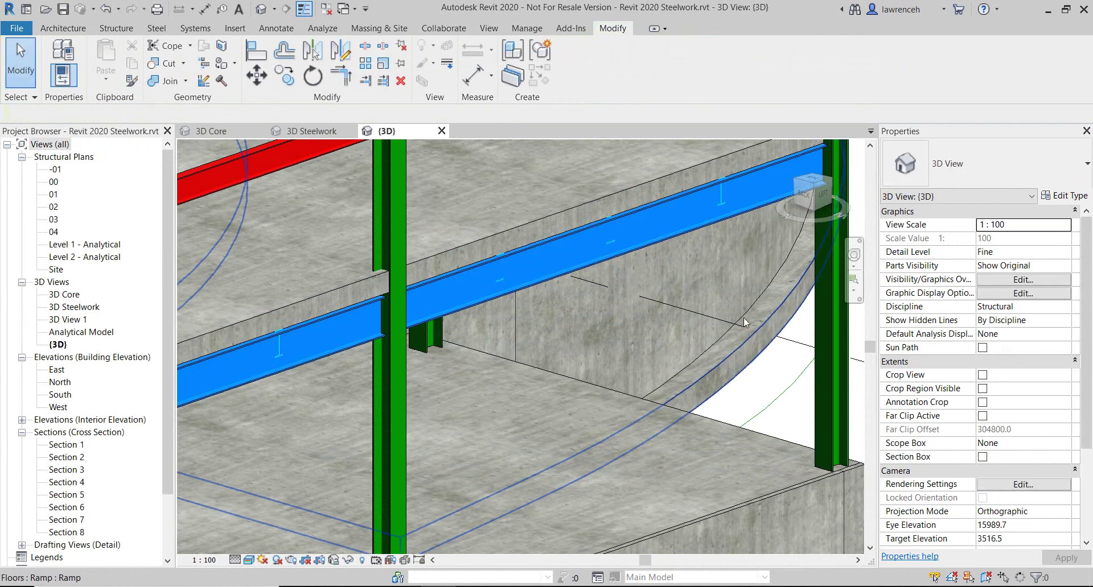
scroll(750, 276, down, 3)
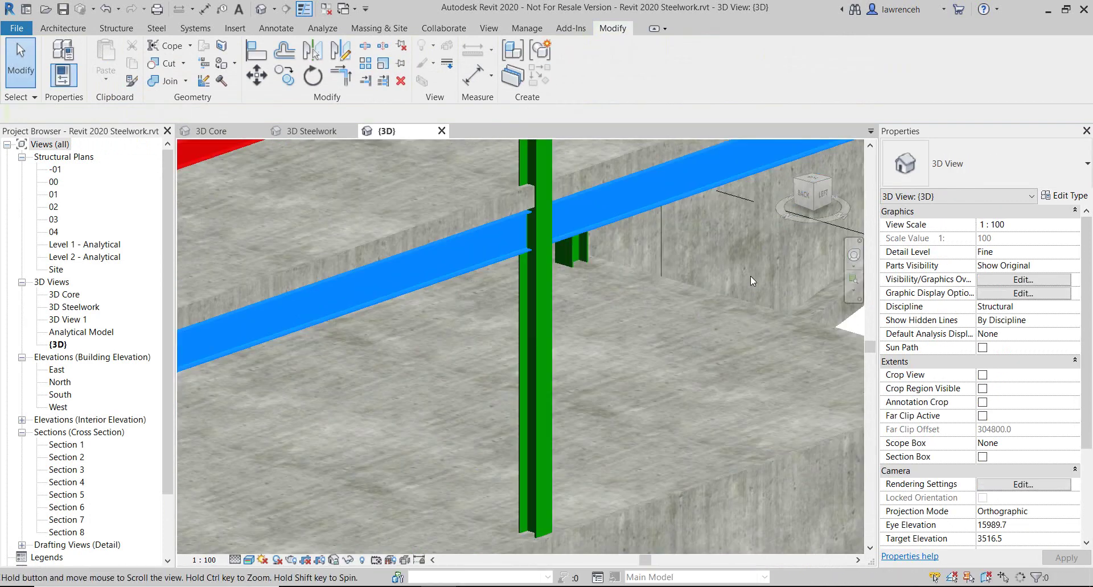
middle_drag(741, 281, 596, 296)
scroll(596, 295, down, 2)
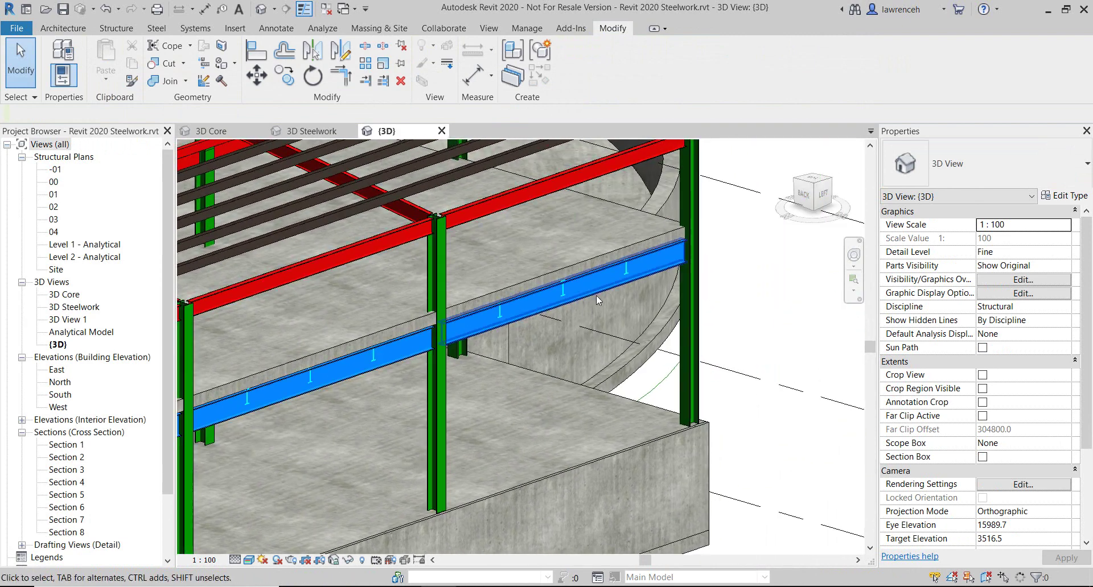
scroll(569, 296, up, 4)
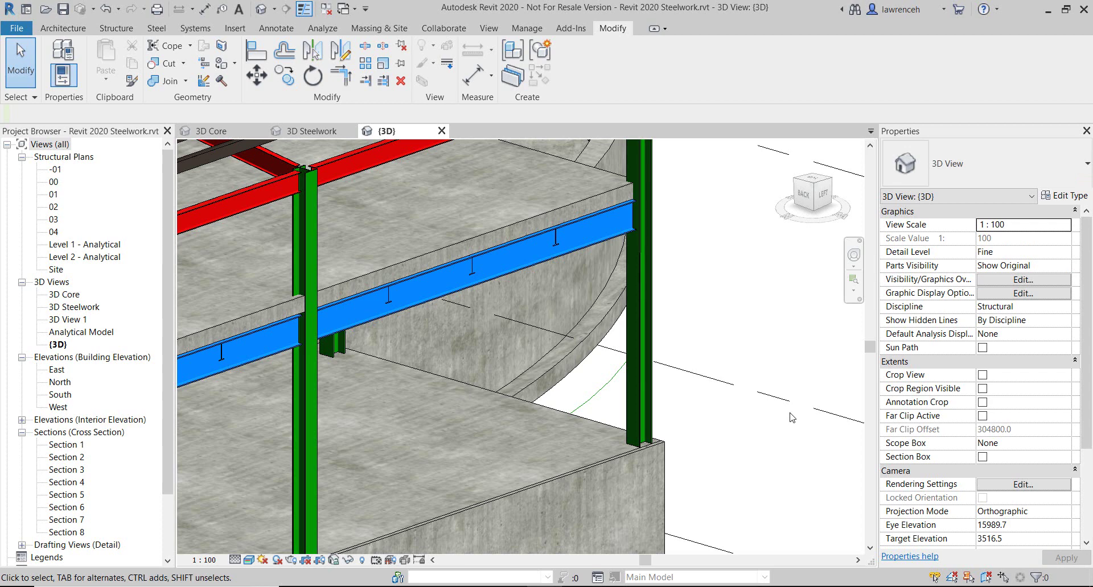
Create a new family from the Metric Generic Model face based.rft template
click(17, 30)
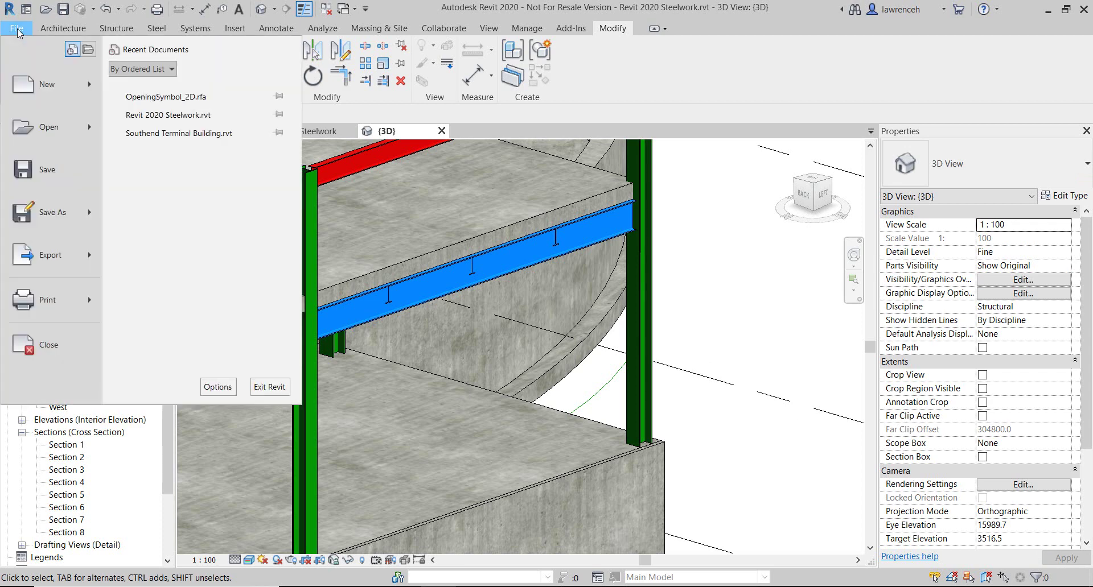
mouse_move(60, 80)
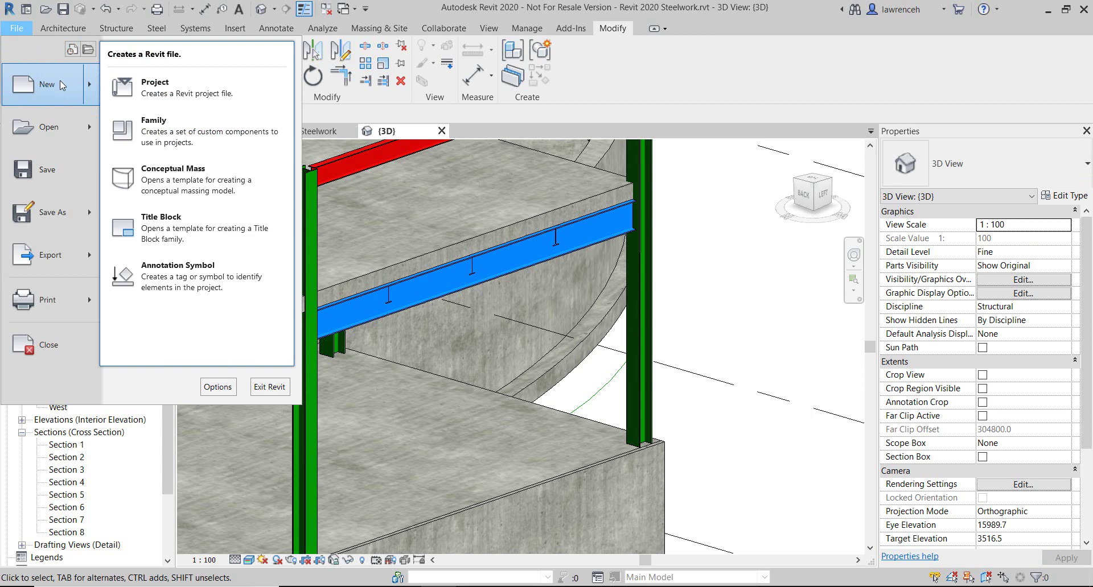
click(228, 134)
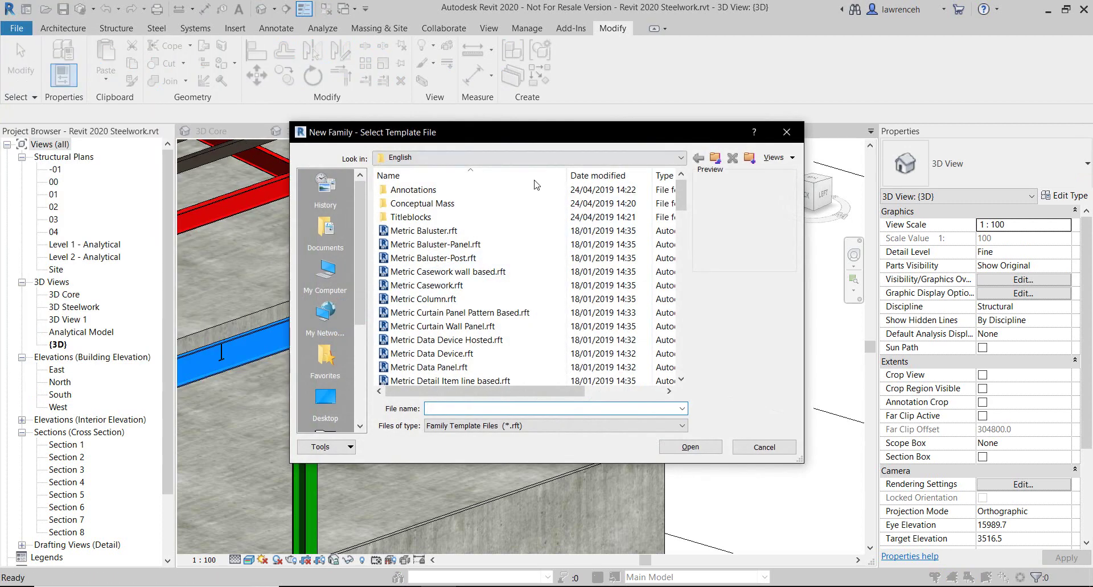
drag(686, 238, 686, 274)
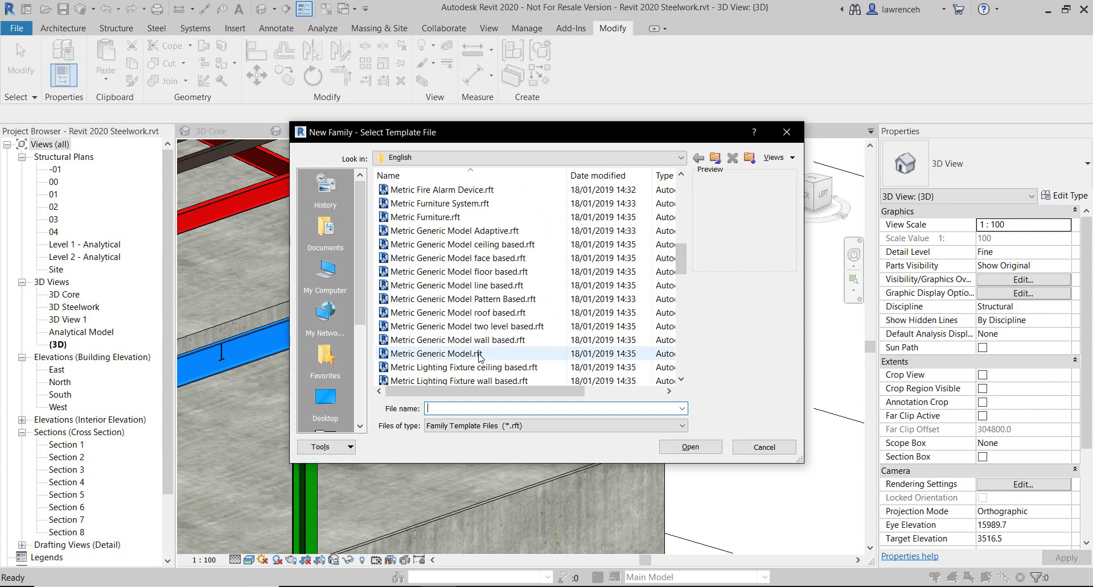
click(487, 258)
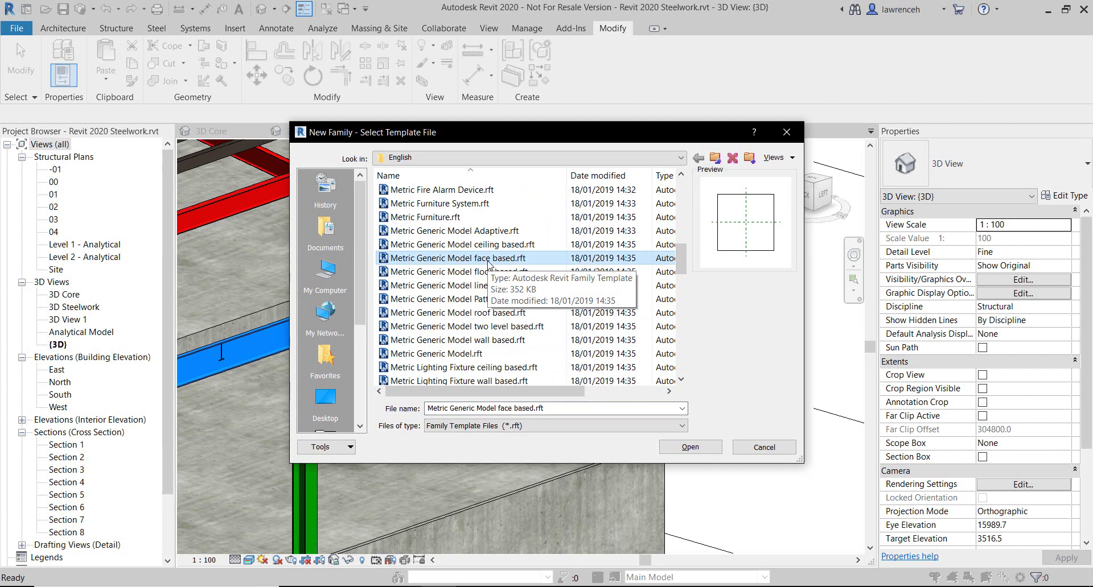
click(691, 447)
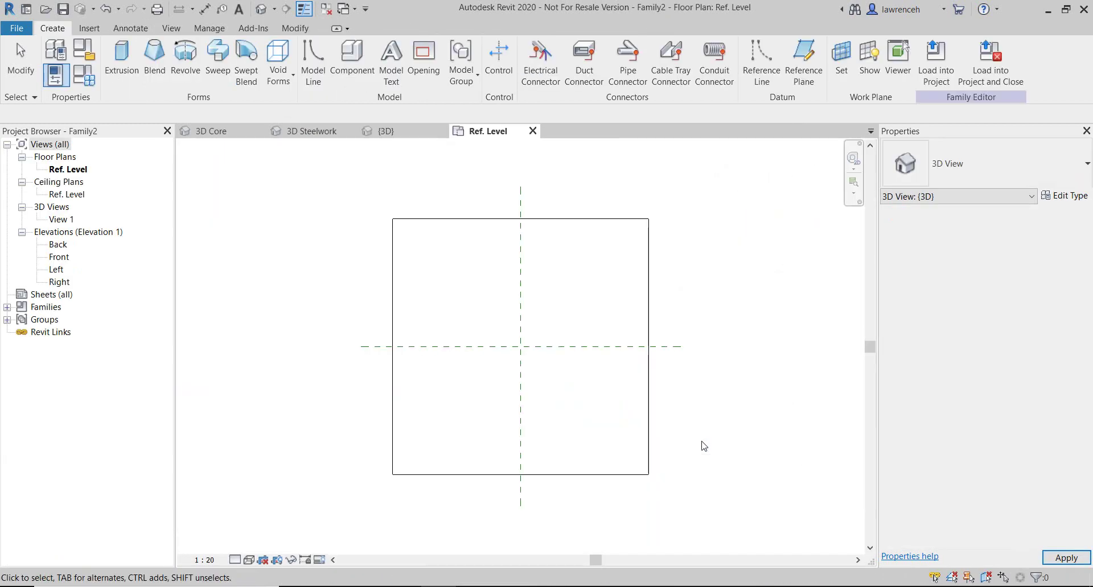
Examine the template's host block in the 3D view View 1 and return to the Ref. Level floor plan
double_click(63, 220)
shift+middle_drag(710, 446, 728, 414)
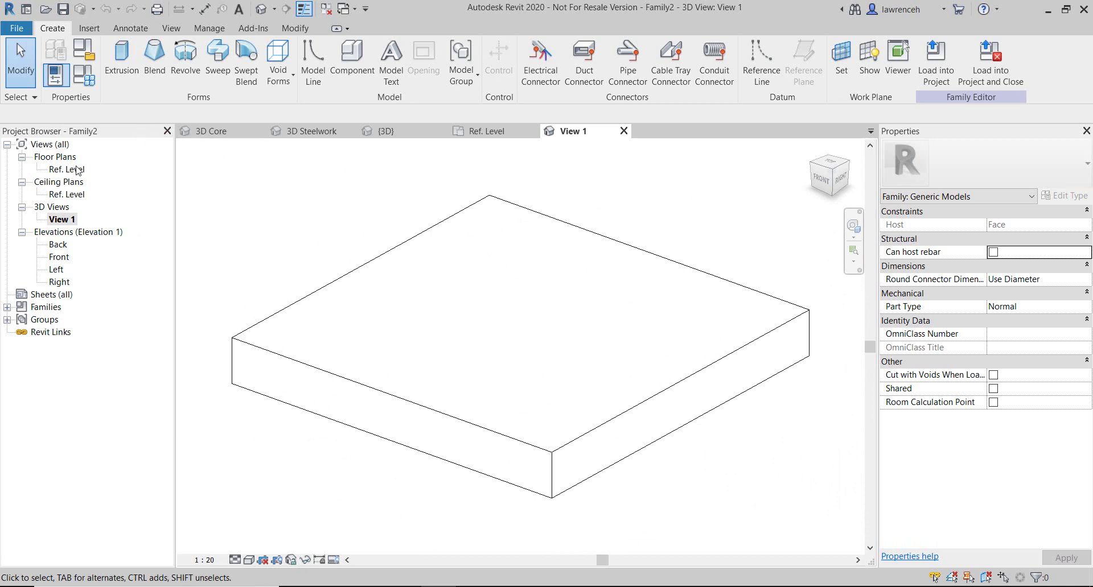
double_click(78, 170)
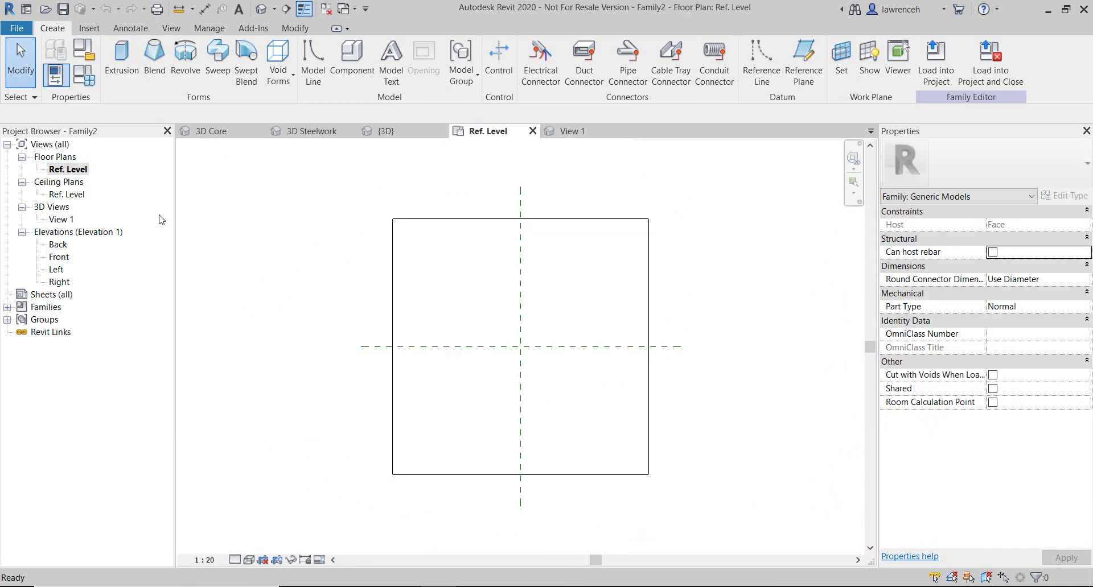
Draw two vertical reference planes either side of the central vertical plane, the left one about 485 mm from it
click(795, 73)
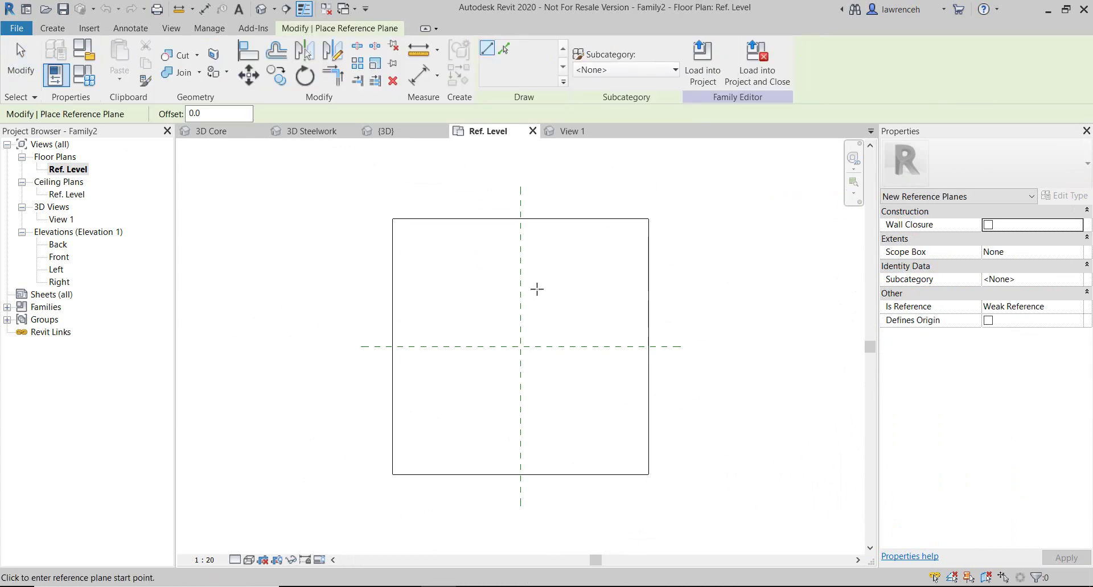
click(469, 287)
click(470, 427)
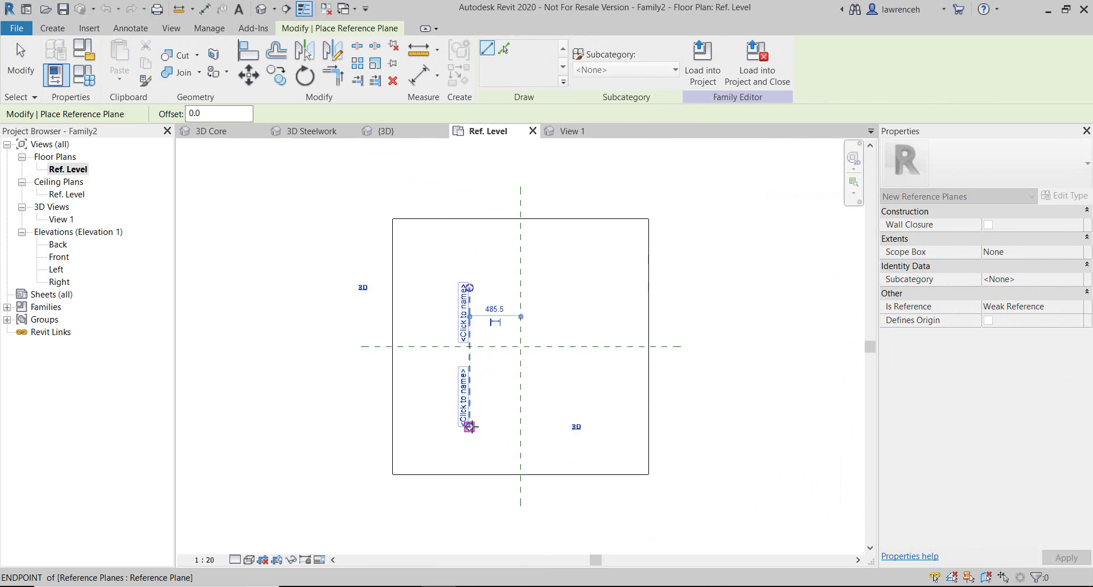
click(559, 280)
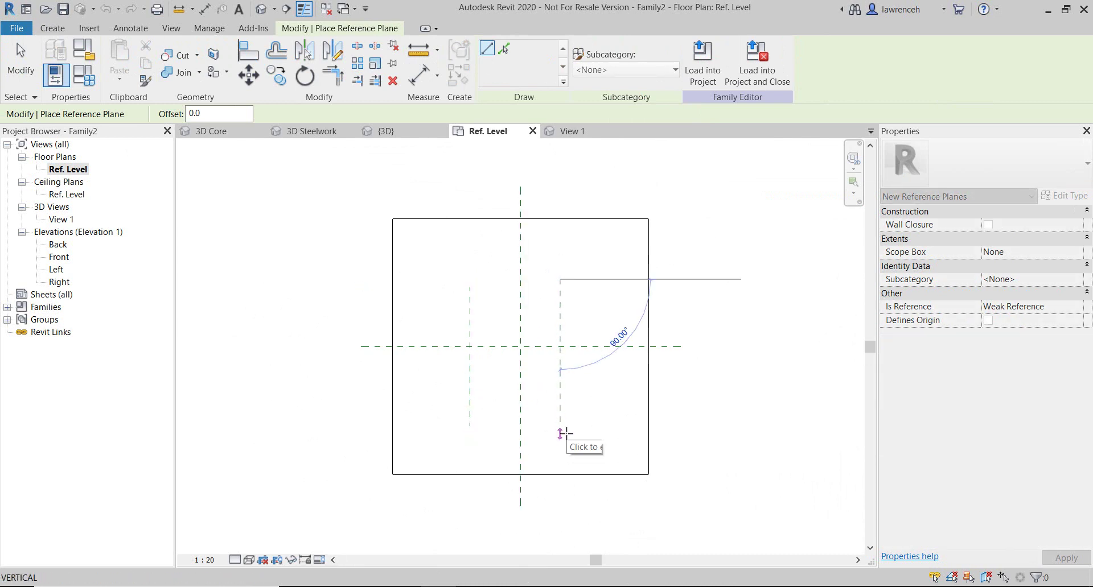
click(560, 434)
Draw two horizontal reference planes, about 464 mm above and about 372 mm below the central horizontal plane
click(434, 298)
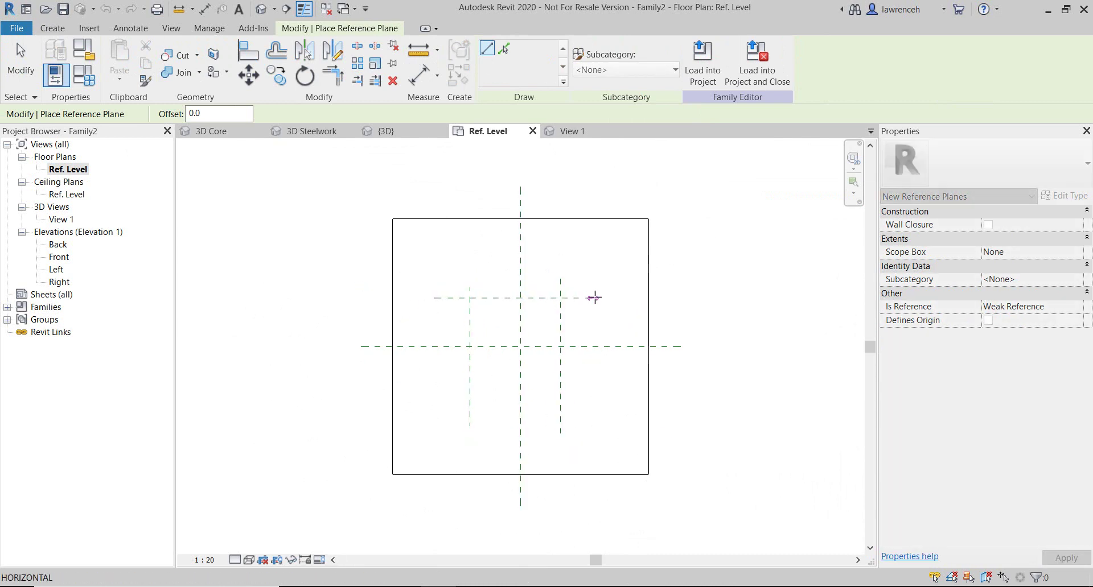
click(599, 297)
click(443, 385)
click(600, 385)
scroll(525, 353, up, 2)
key(Escape)
key(Escape)
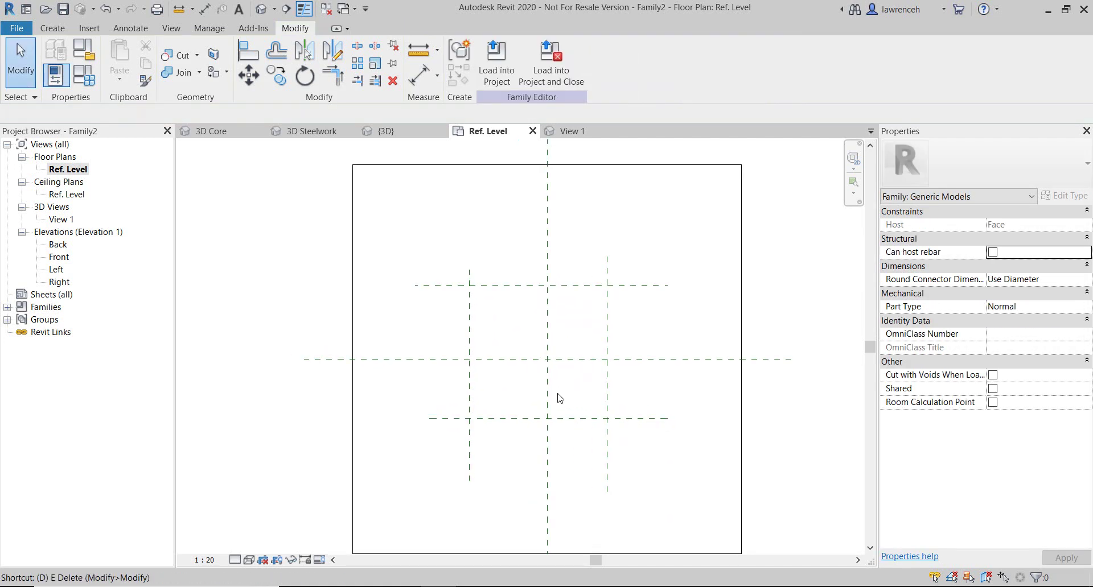
key(d)
key(i)
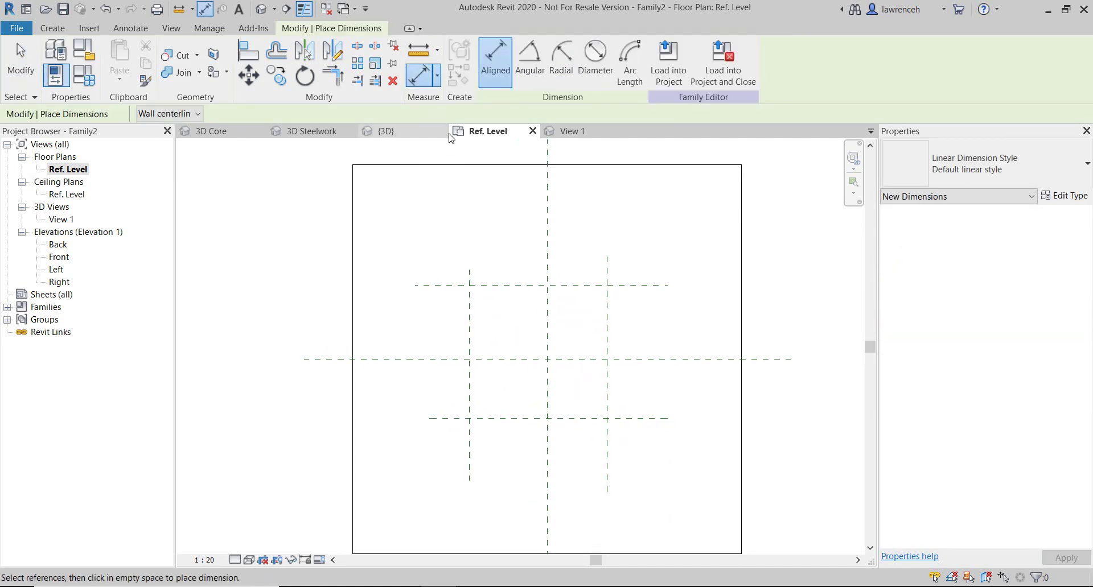
key(Escape)
key(Escape)
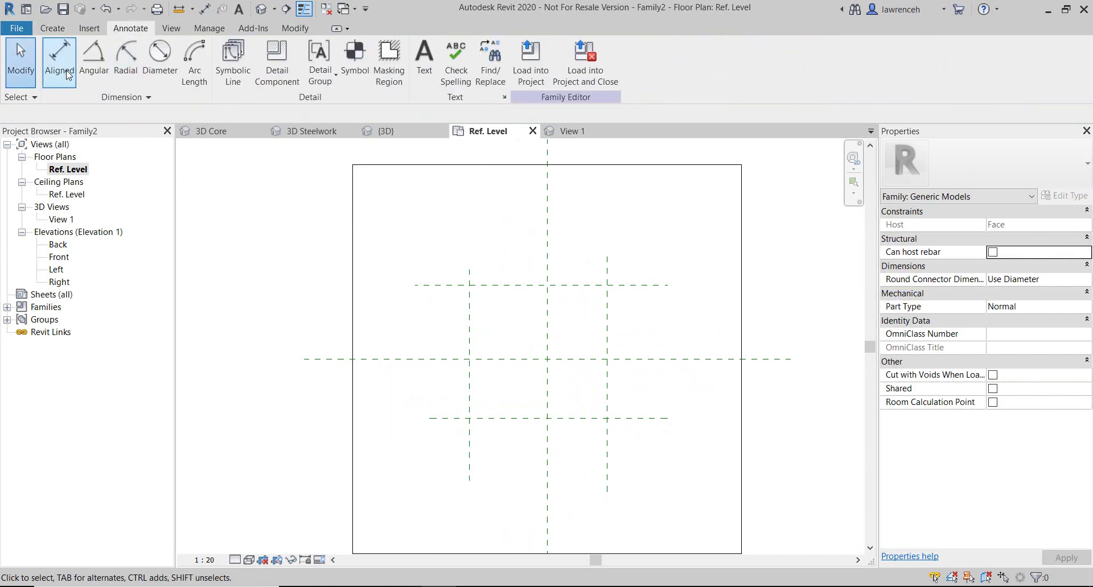
Place an aligned dimension string across the three vertical reference planes and set its segments equal
click(59, 57)
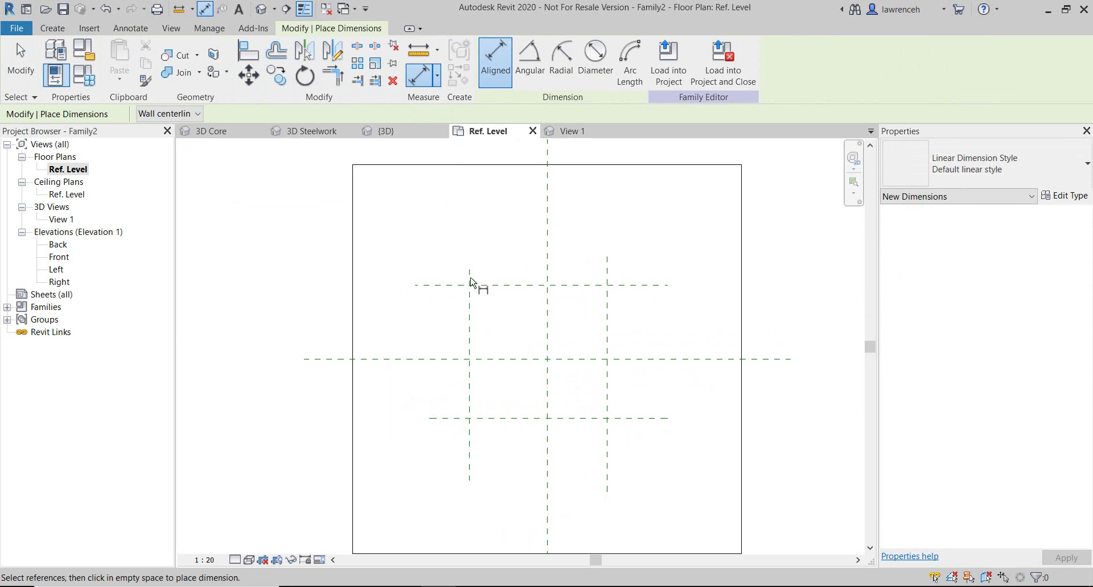
click(469, 312)
click(548, 317)
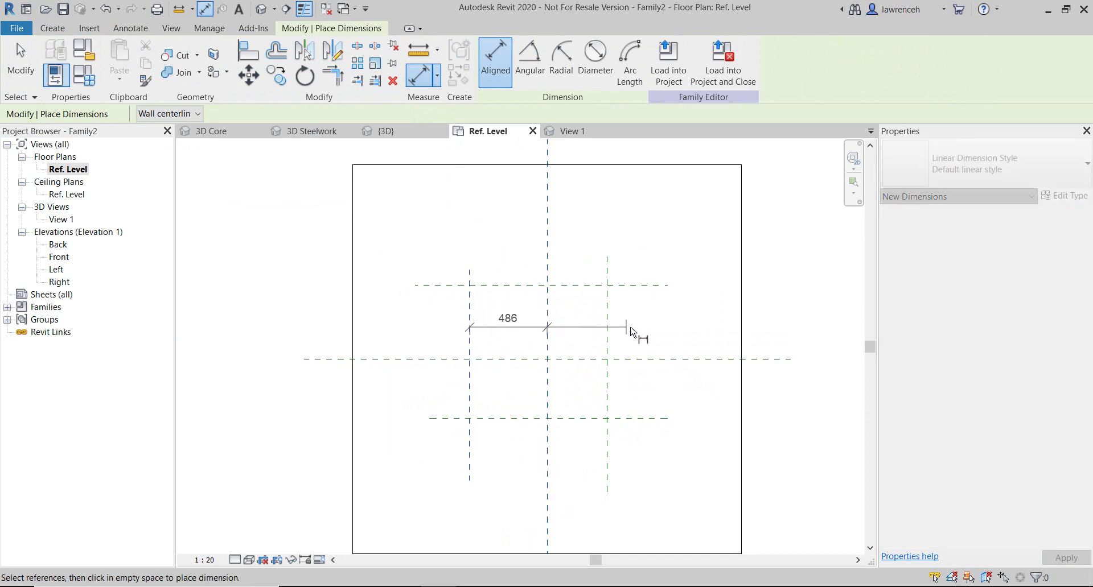
click(607, 334)
click(588, 227)
click(538, 188)
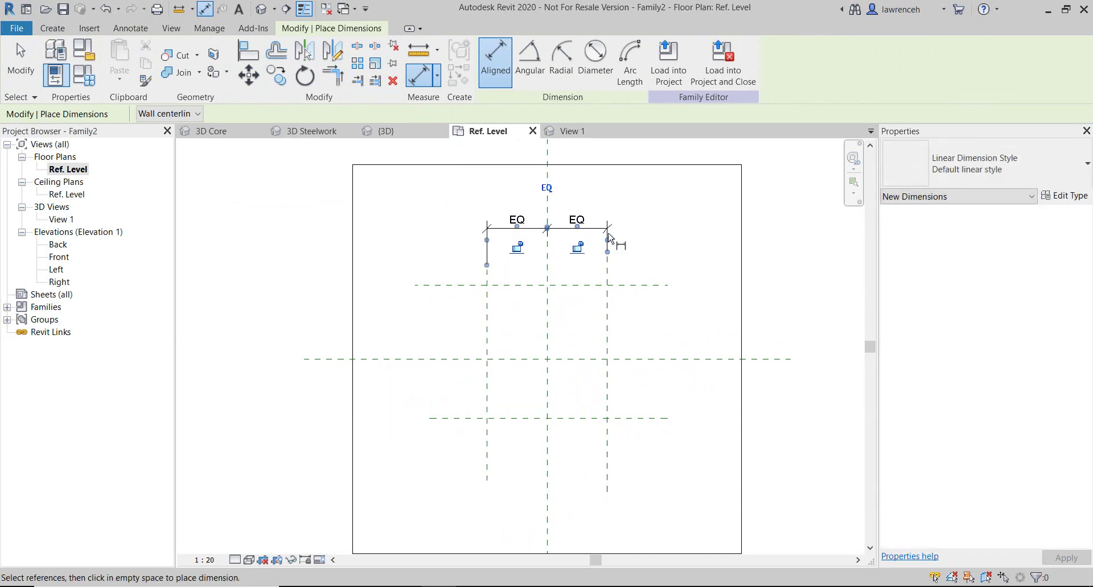
Place an aligned dimension string across the three horizontal reference planes and set its segments equal
click(640, 286)
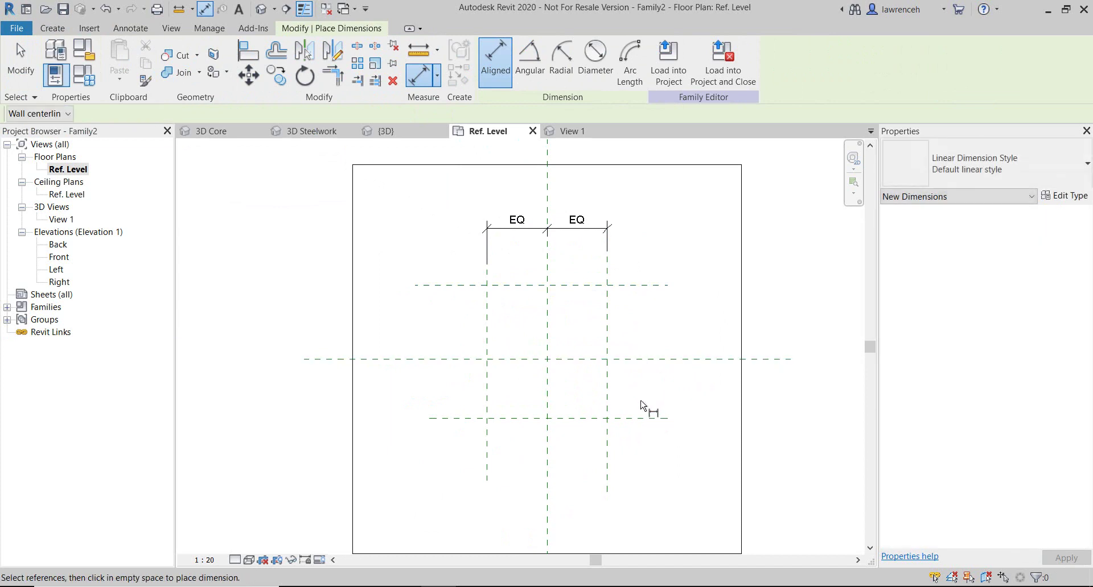
click(649, 359)
click(657, 419)
click(672, 403)
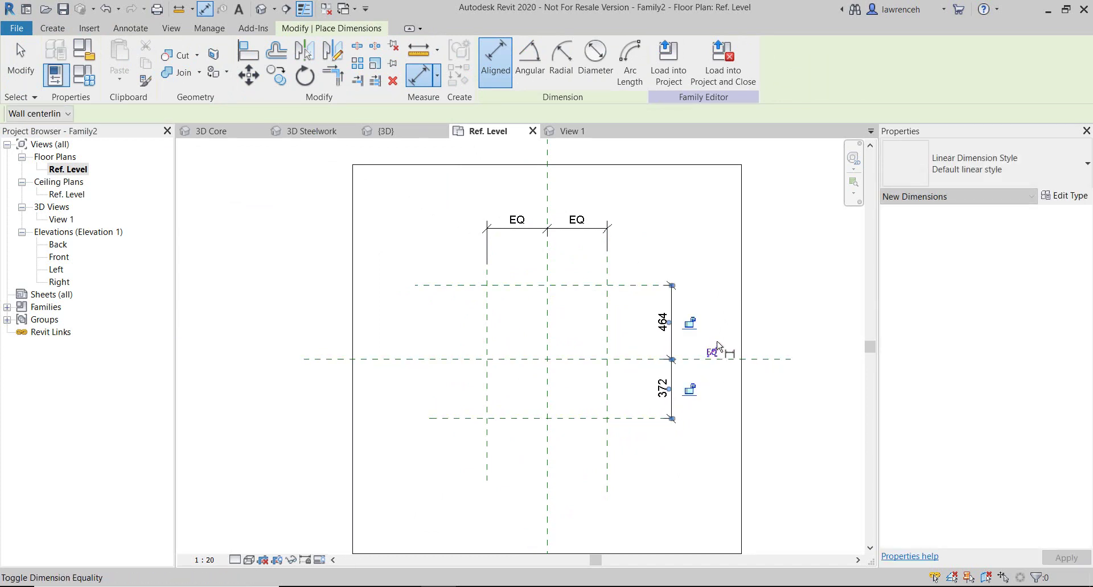
click(712, 359)
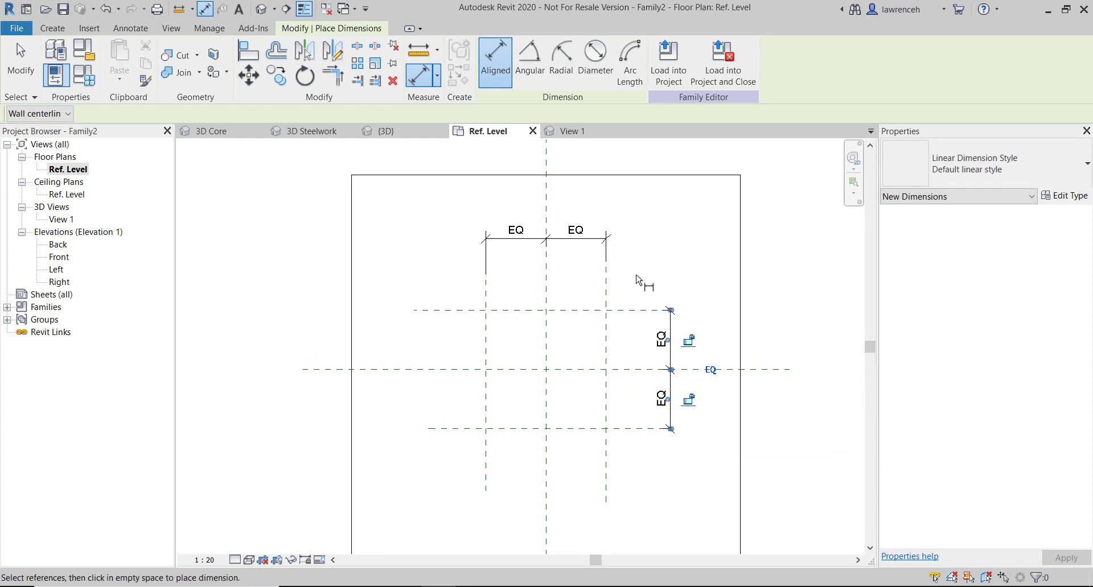
Add overall aligned dimensions between the two outer vertical planes and between the two outer horizontal planes, outside the equality strings
click(634, 287)
click(607, 293)
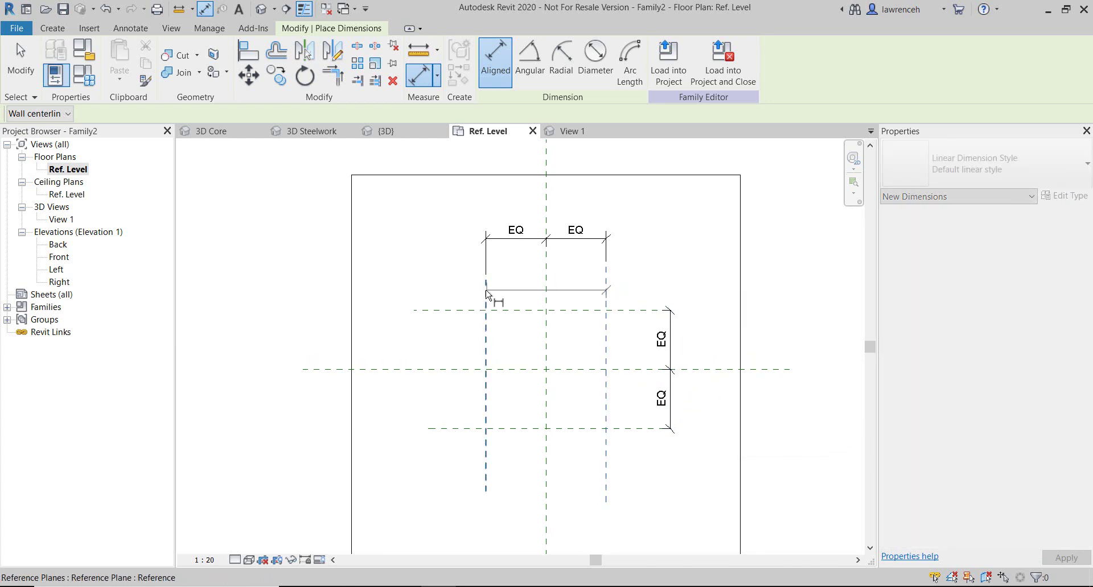
click(486, 293)
click(500, 209)
click(626, 310)
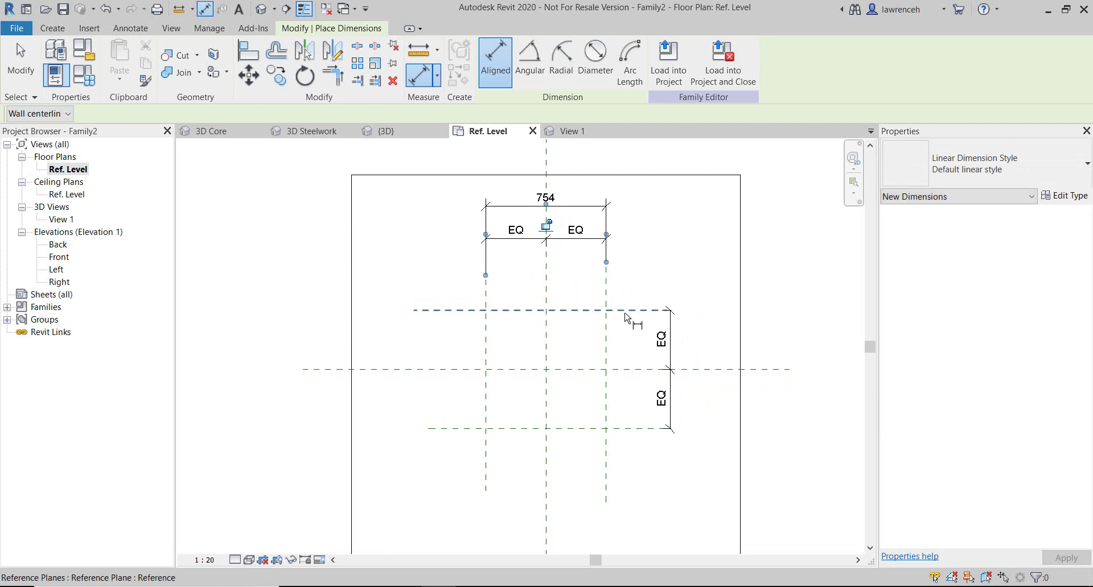
click(637, 428)
click(702, 418)
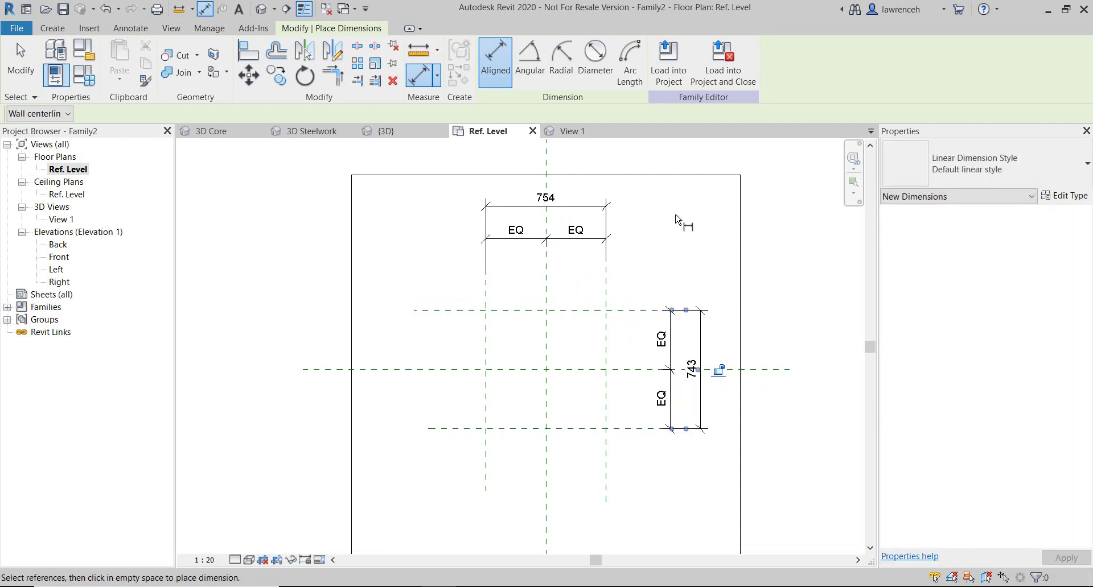
key(Escape)
key(Escape)
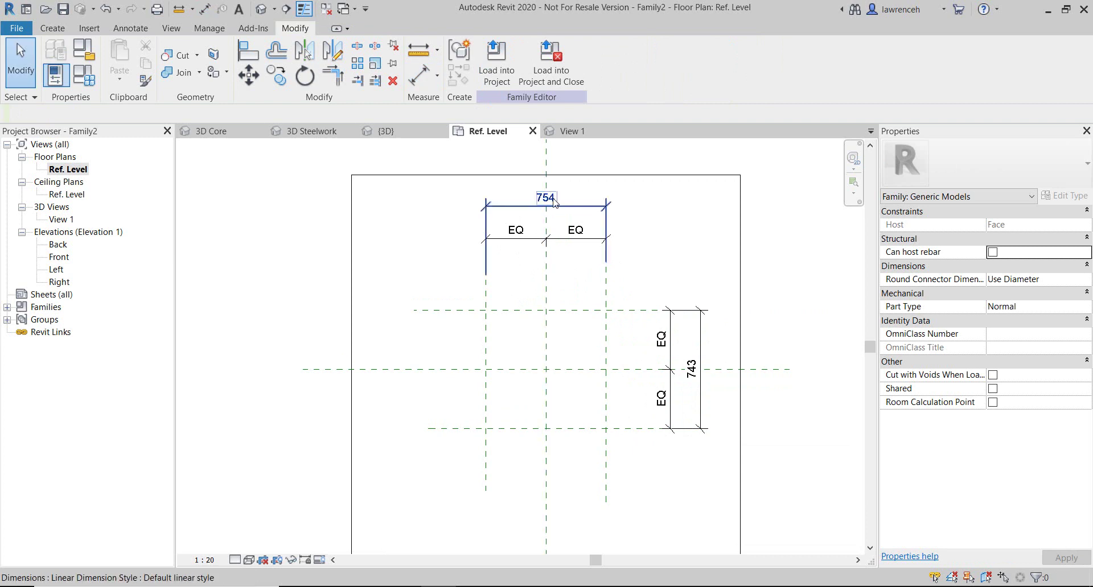
Start a shared parameter label for the overall horizontal dimension and create a shared parameter file in the Revit Tutorial - Instance Vs Type Parameters folder
click(556, 204)
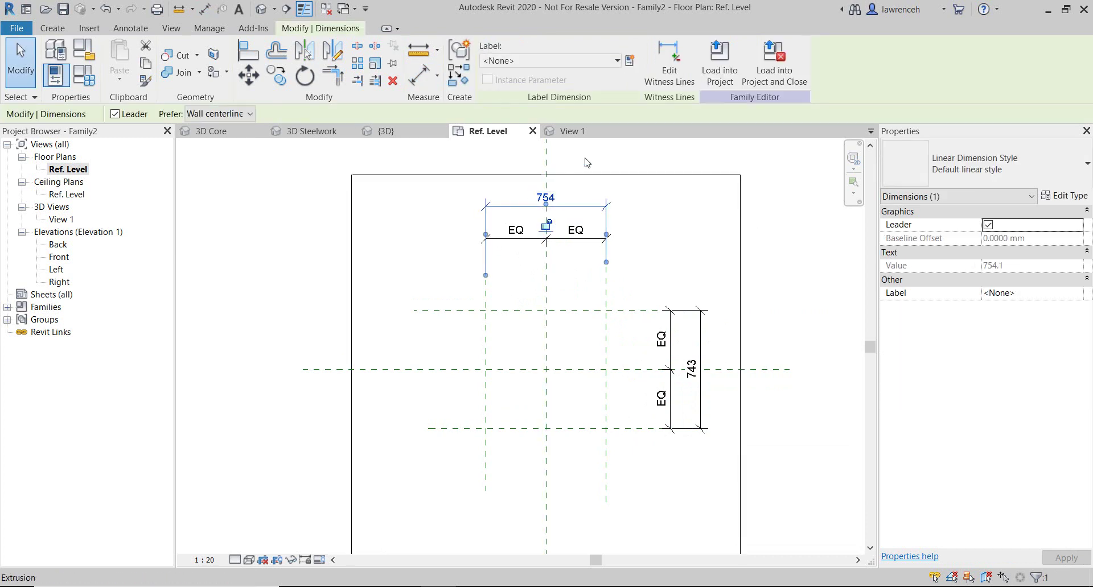
click(630, 61)
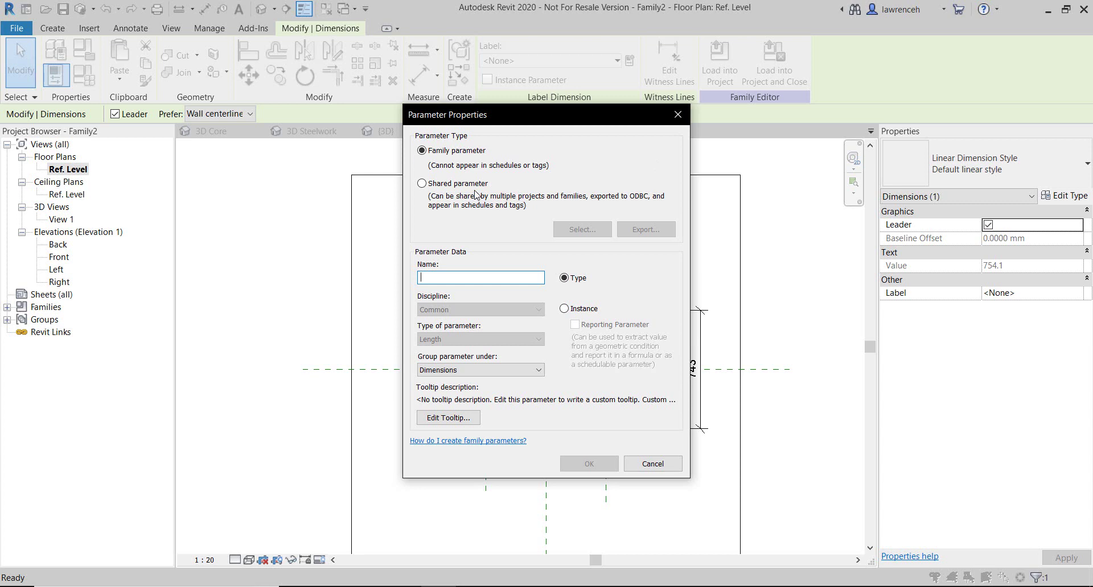
click(431, 185)
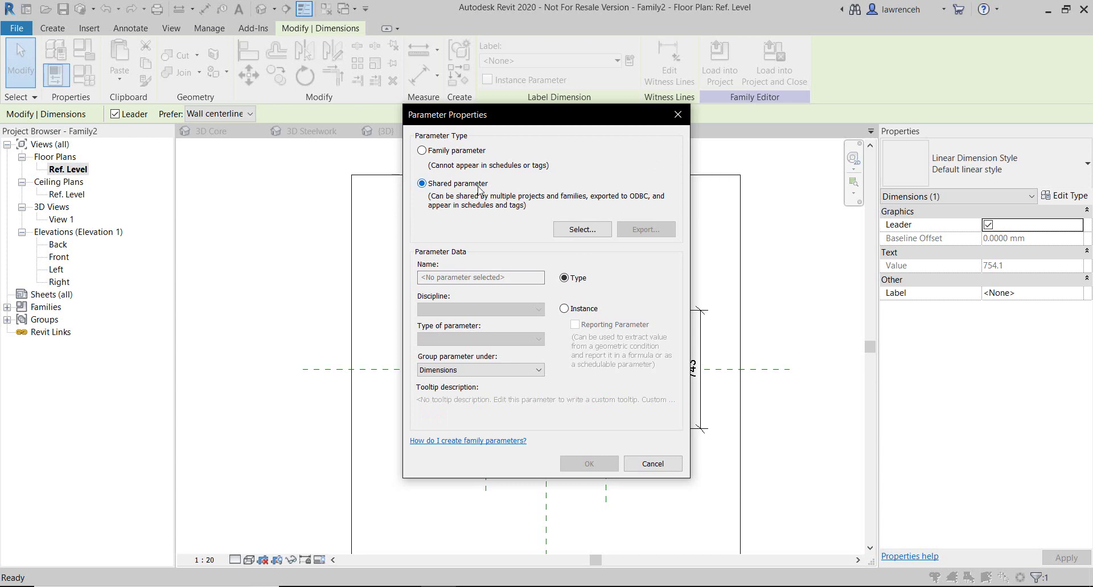
click(582, 229)
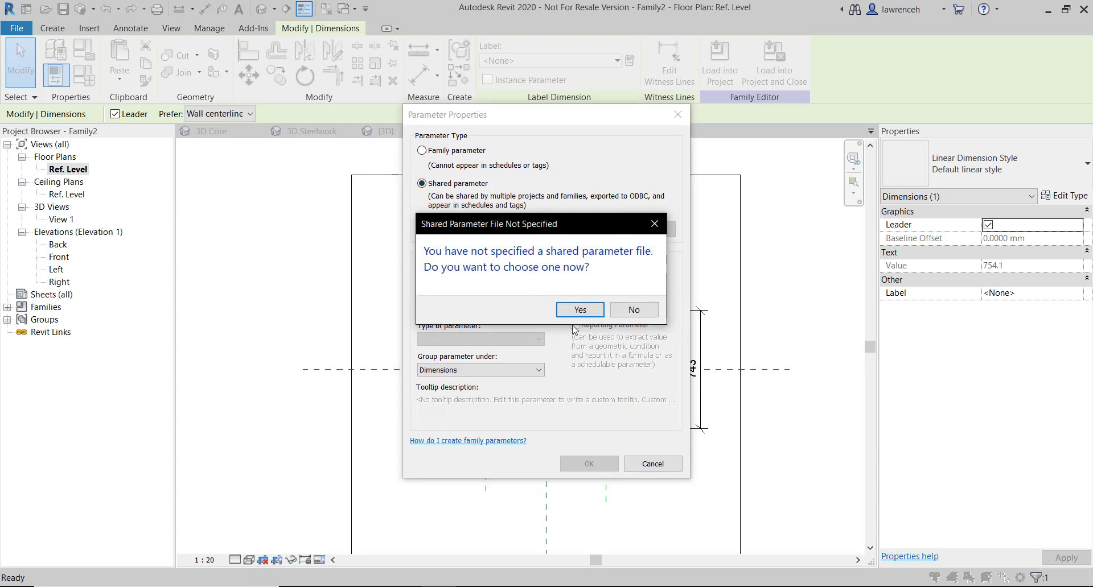
click(580, 310)
click(655, 188)
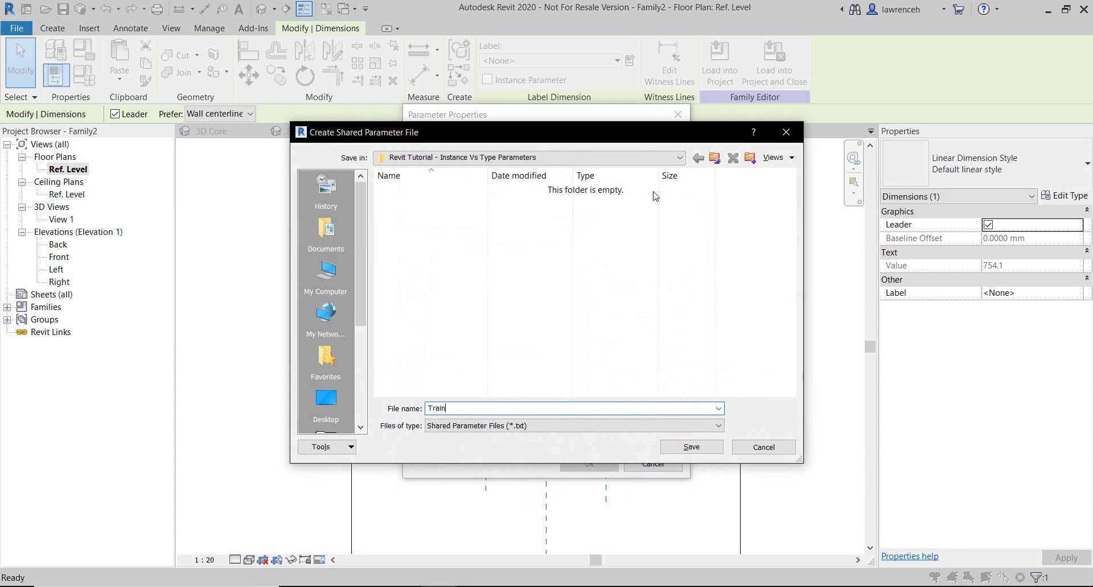
click(698, 447)
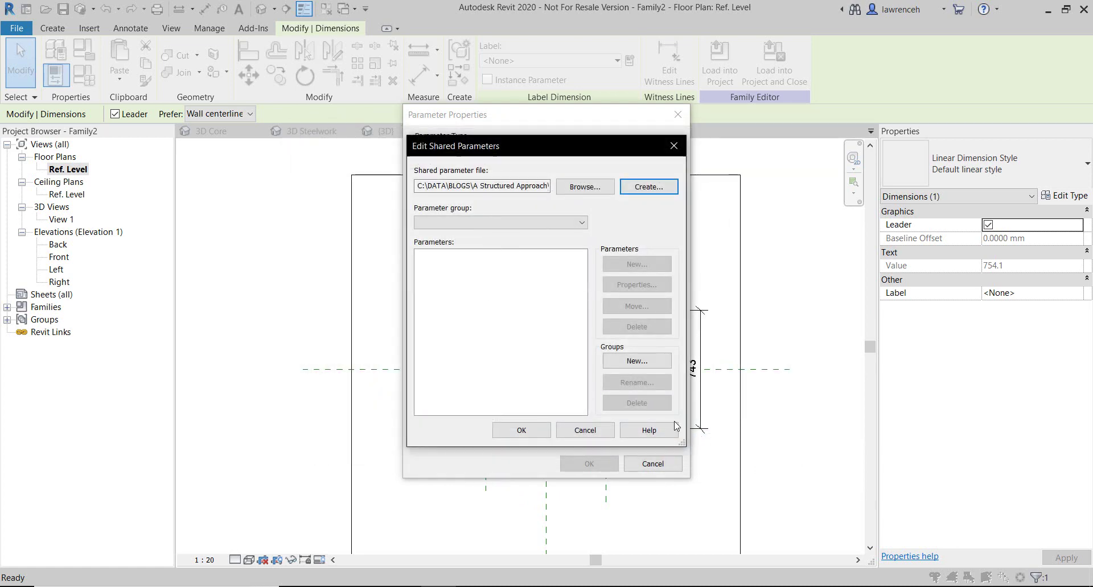
Create a shared parameter group named Structural Openings in the new shared parameter file
click(646, 360)
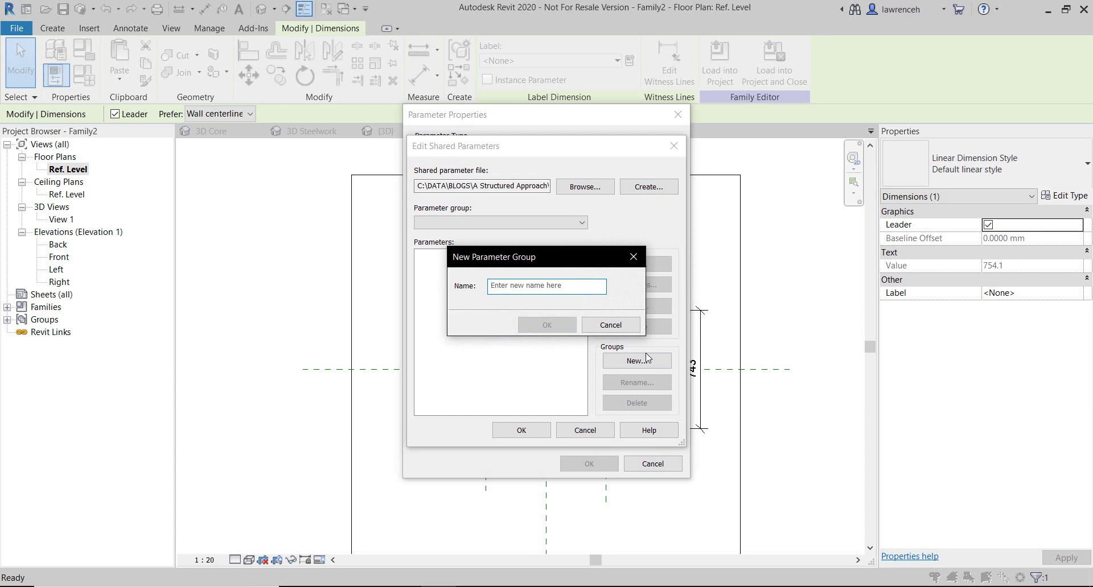
text(Structural Openings)
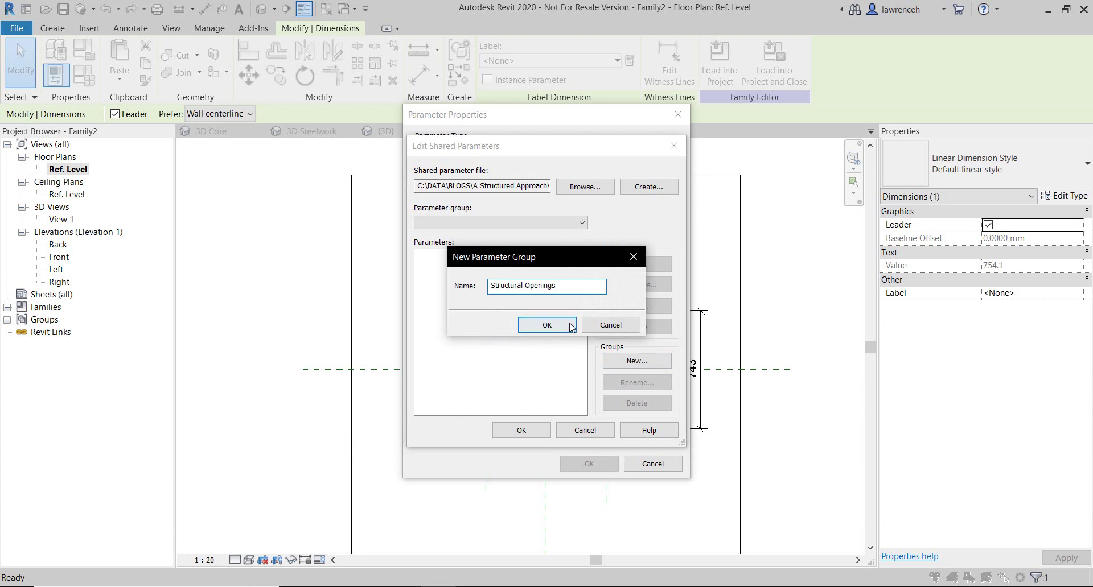
click(546, 325)
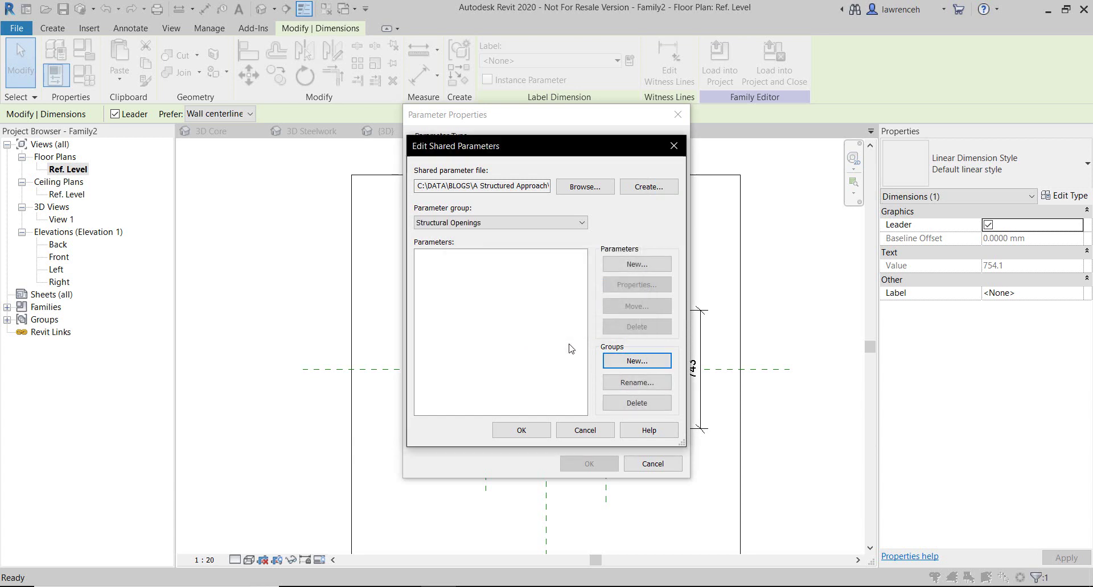
Add a shared parameter named Structural Opening Length to the group, with discipline Common and type Length
click(637, 264)
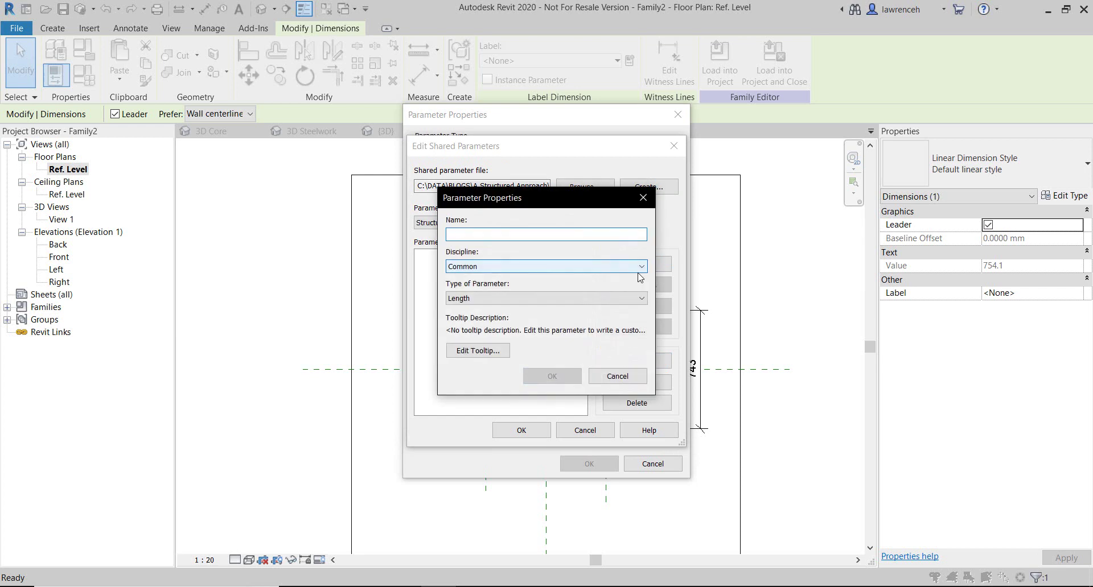
text(Structural)
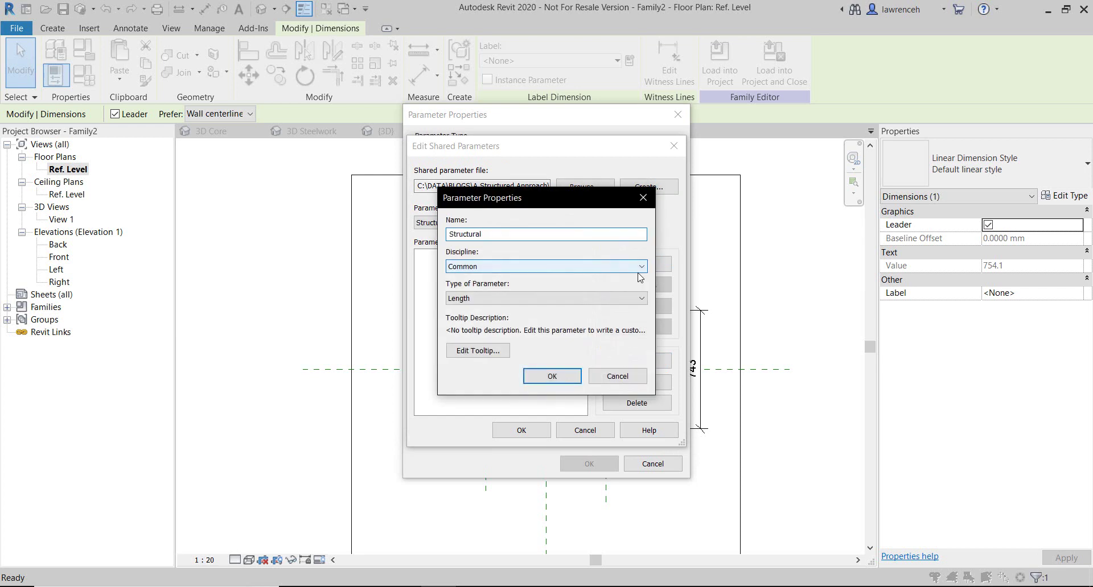
text( Opening Length)
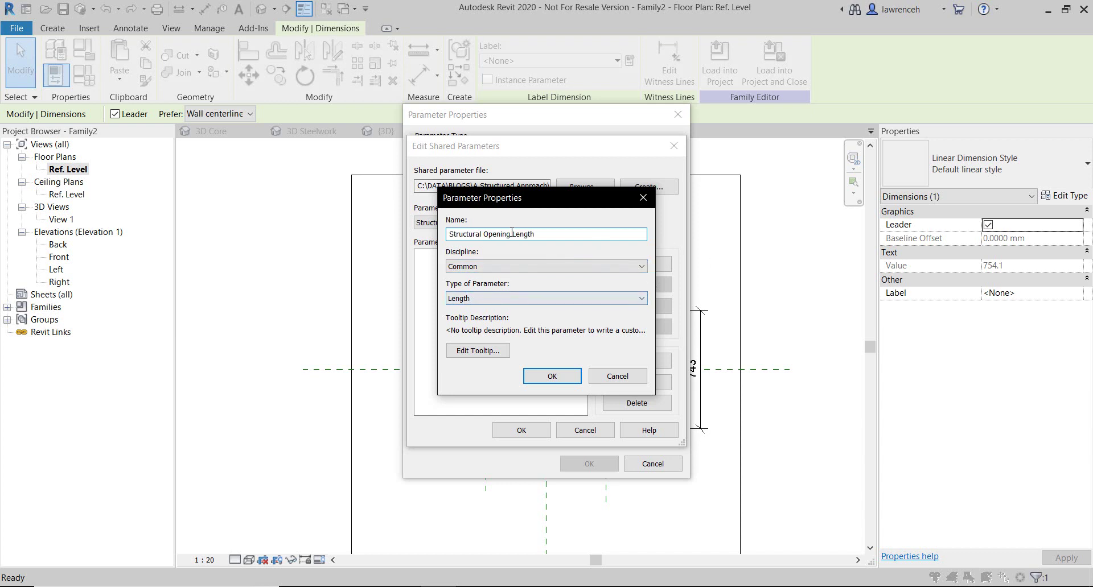
drag(512, 234, 454, 235)
click(553, 376)
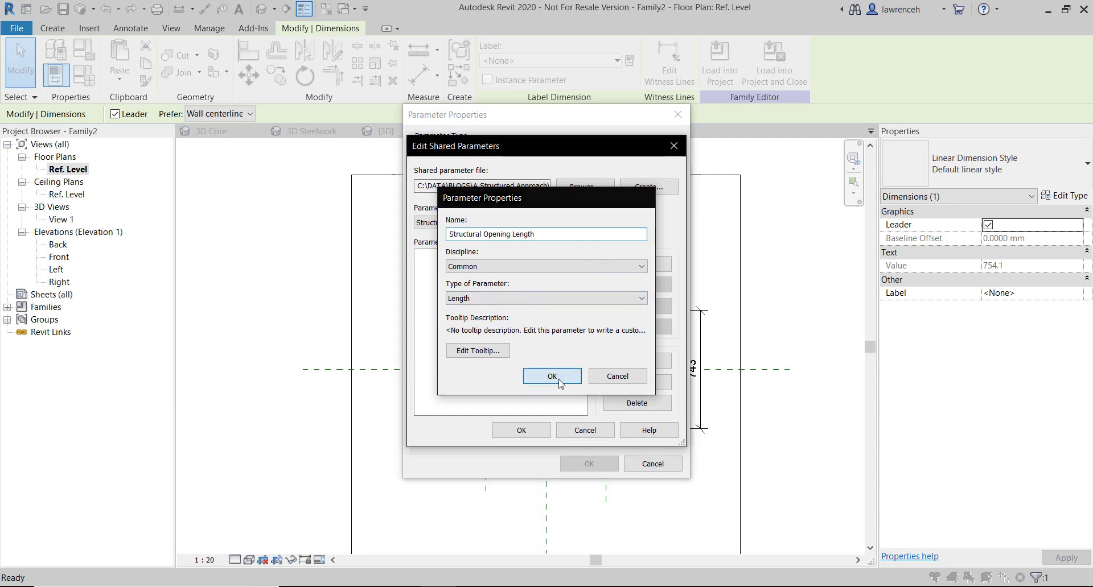
Add a second shared parameter named Structural Opening Width to the group, with discipline Common and type Length
click(656, 268)
text(Structural Opening)
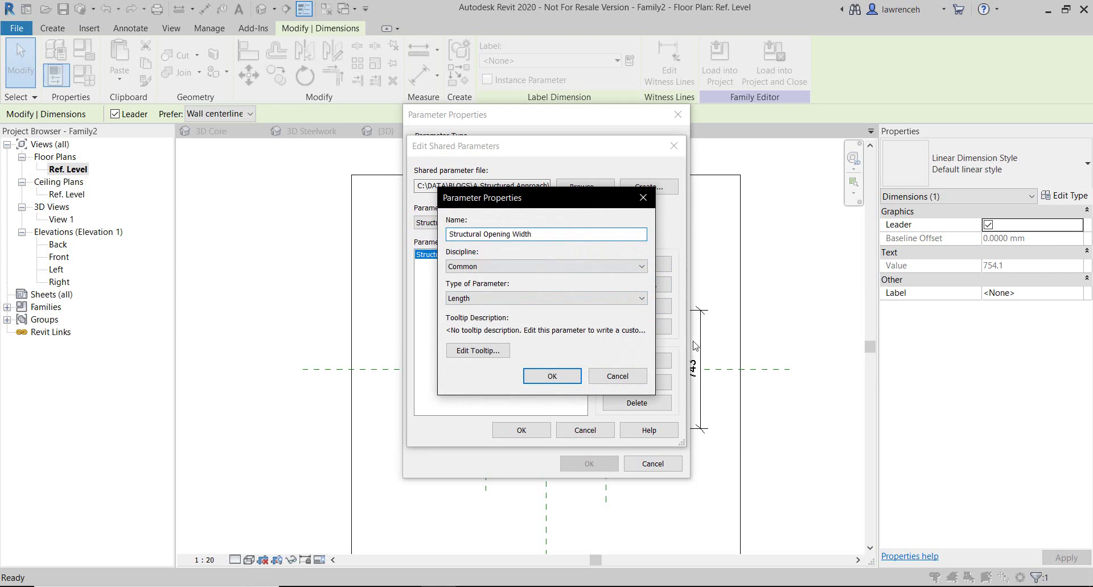
click(553, 376)
Label the overall horizontal dimension with the shared parameter Structural Opening Length as an instance parameter
click(509, 264)
click(539, 431)
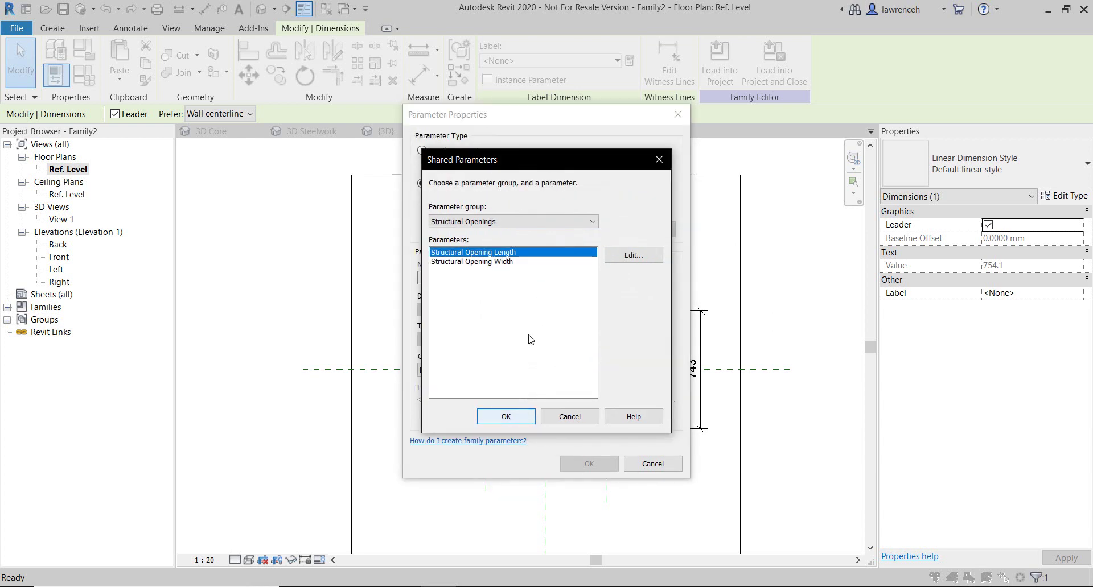
click(509, 417)
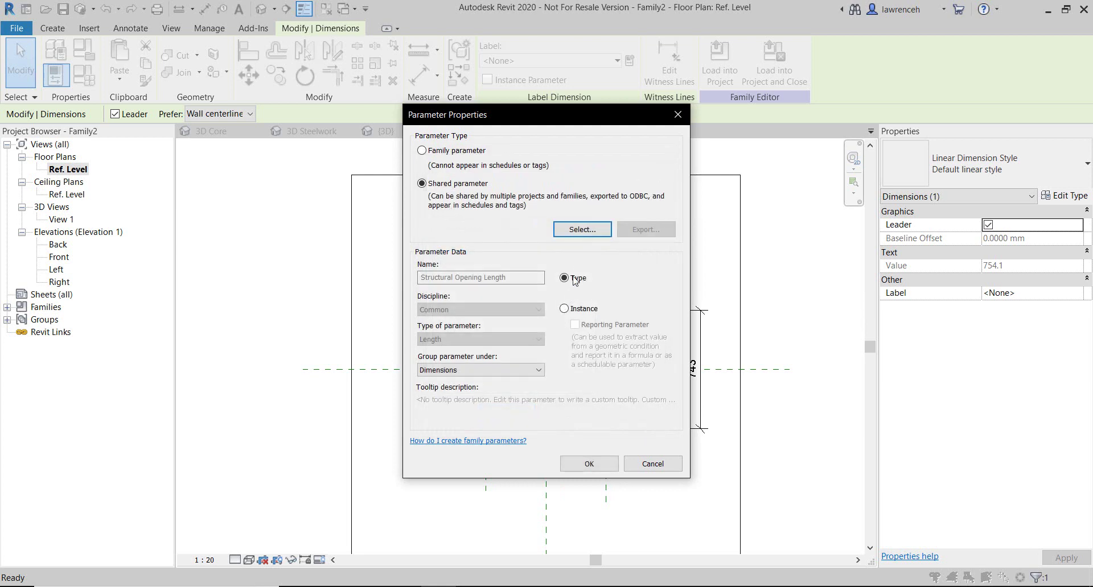
click(564, 309)
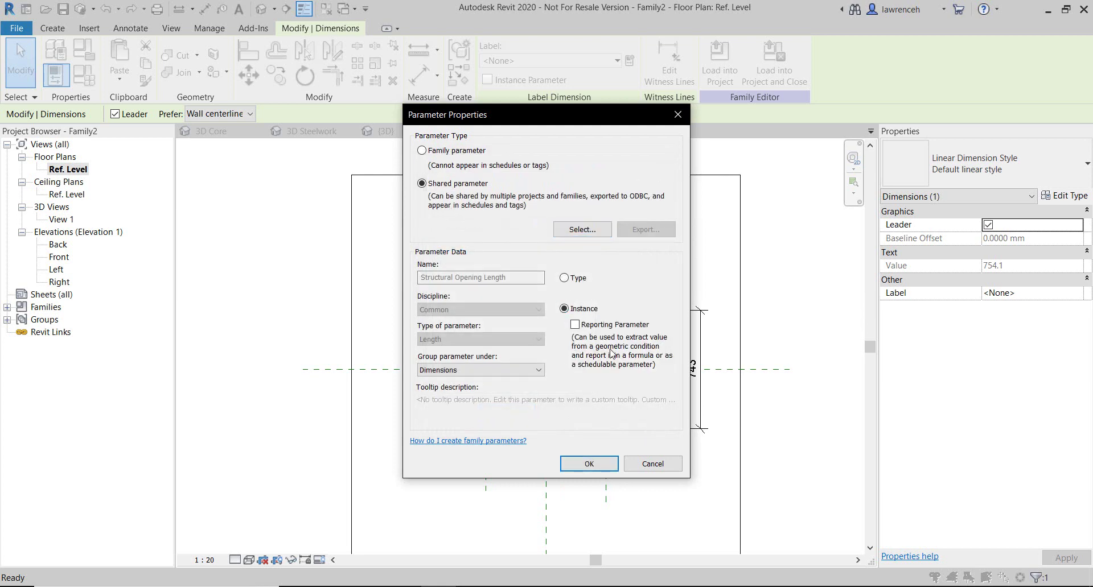
click(591, 462)
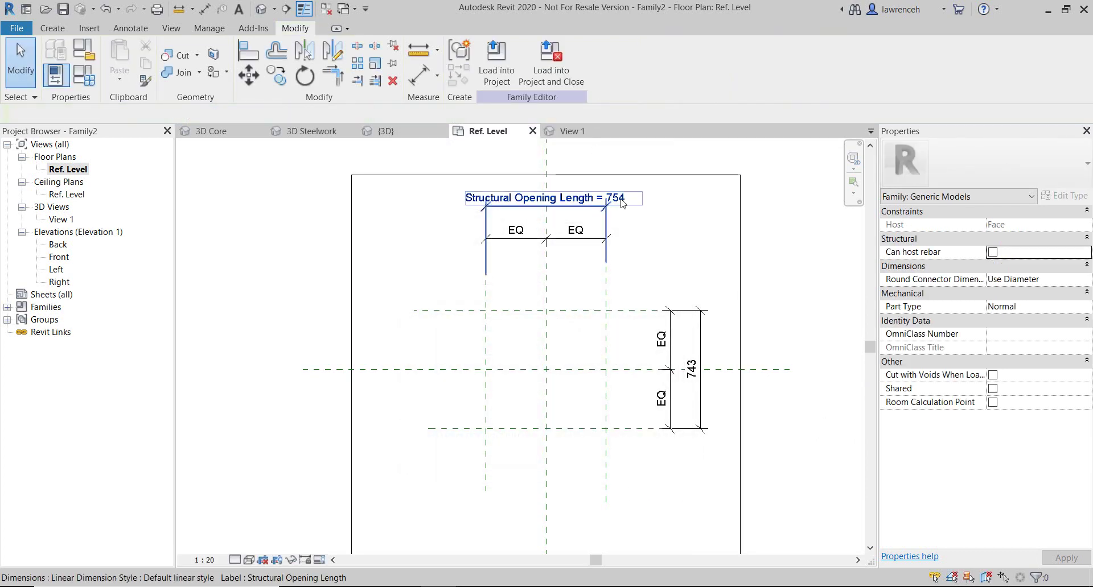
click(628, 205)
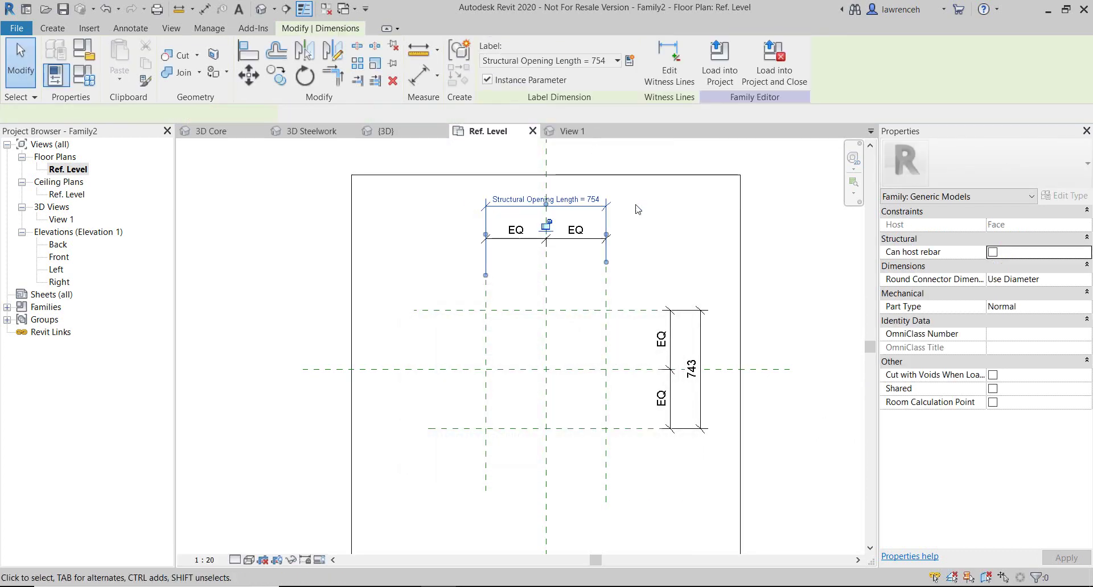
click(681, 300)
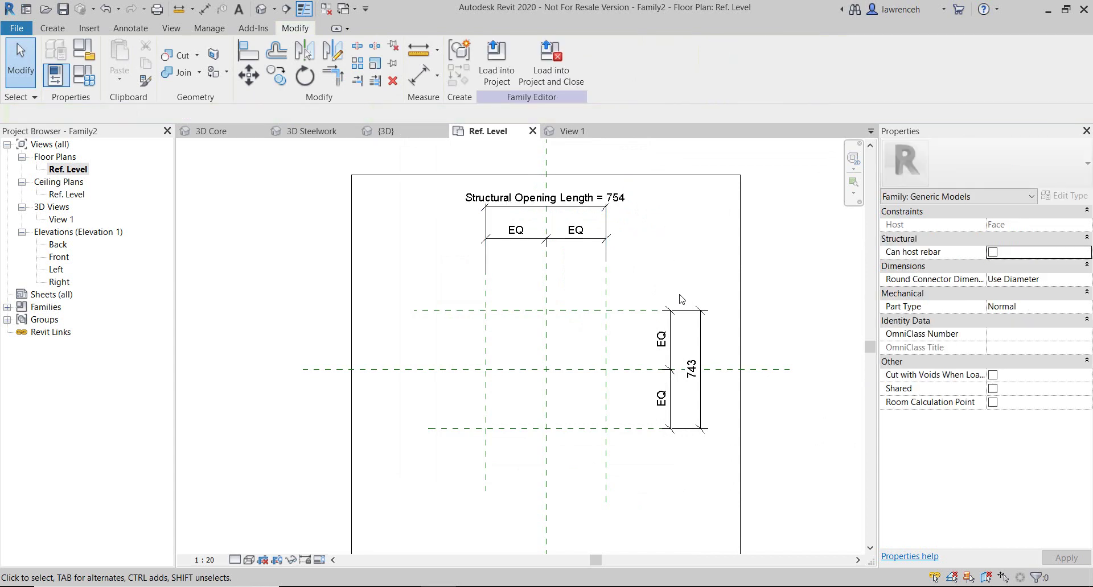
Label the overall vertical dimension with the shared parameter Structural Opening Width as an instance parameter
click(700, 316)
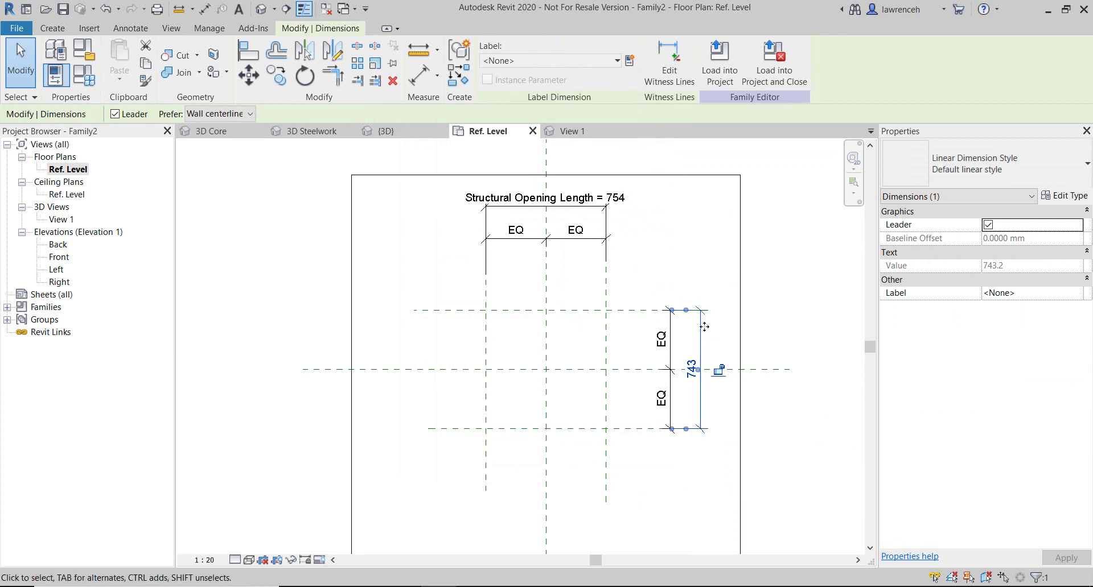
click(629, 61)
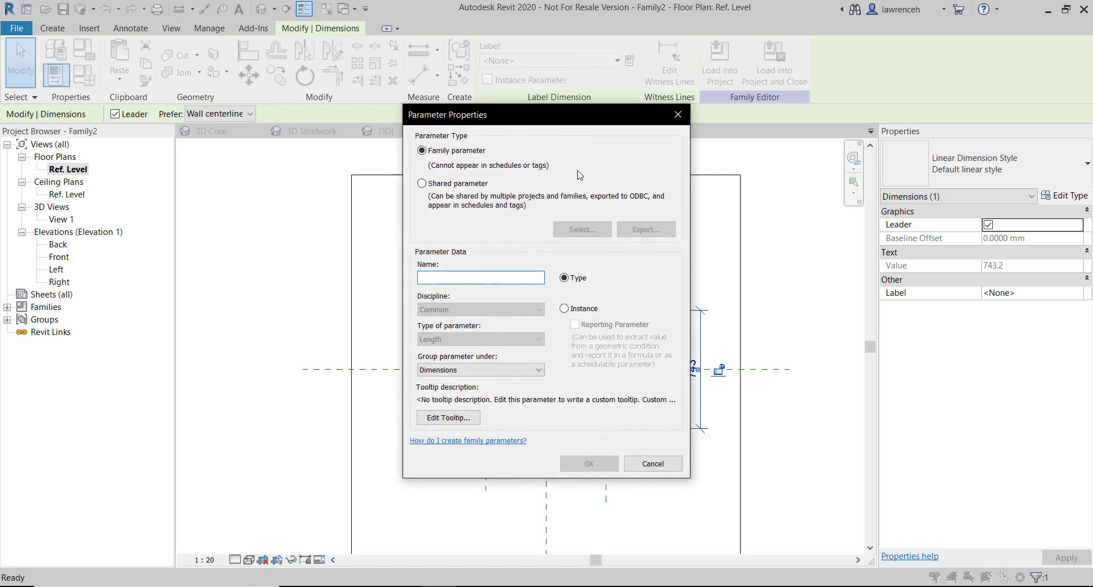
click(421, 183)
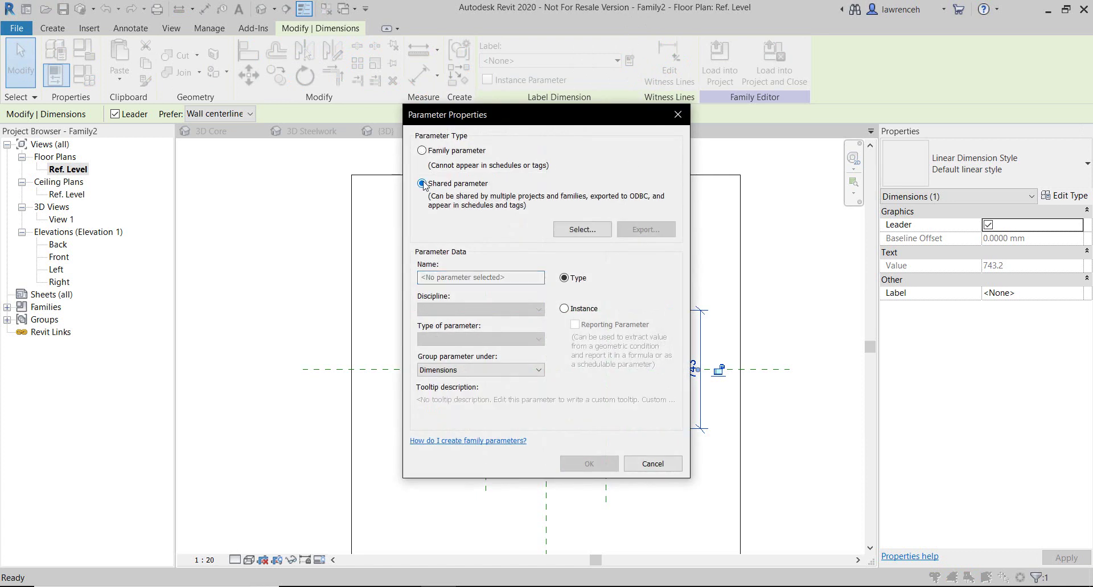
click(569, 230)
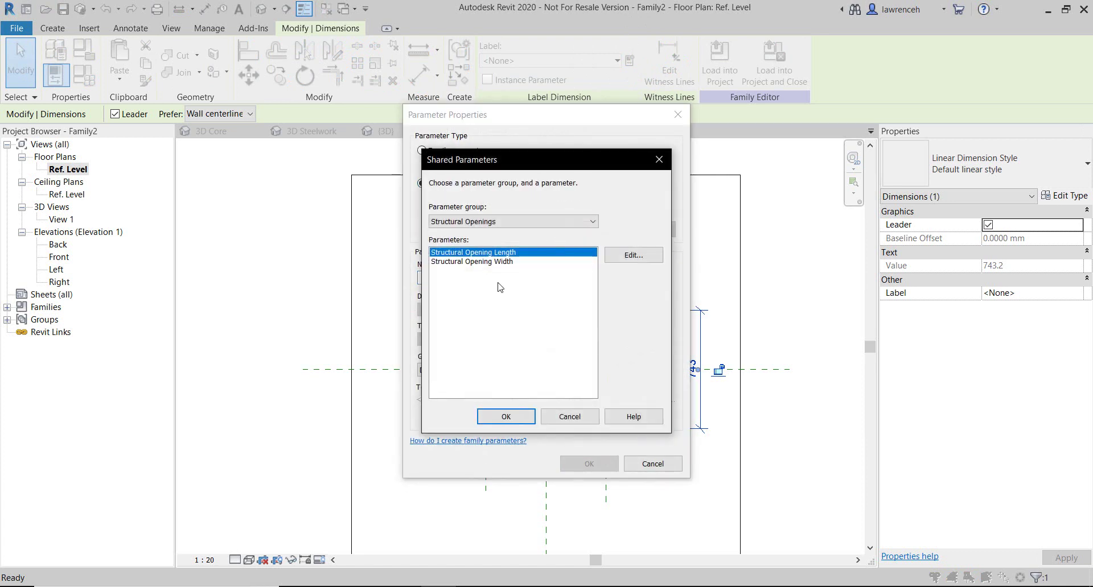
click(508, 263)
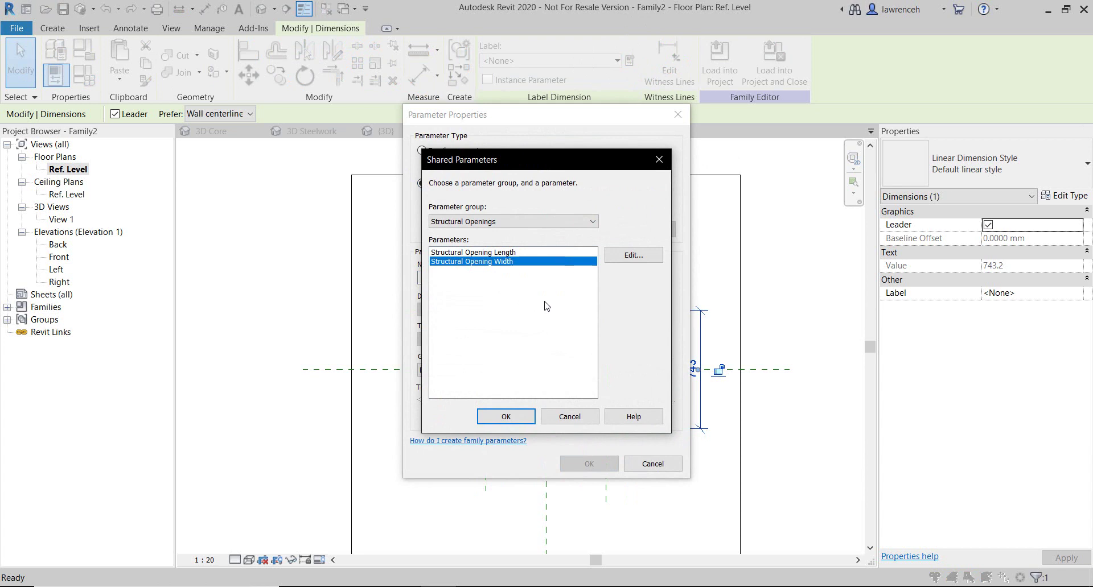
click(528, 416)
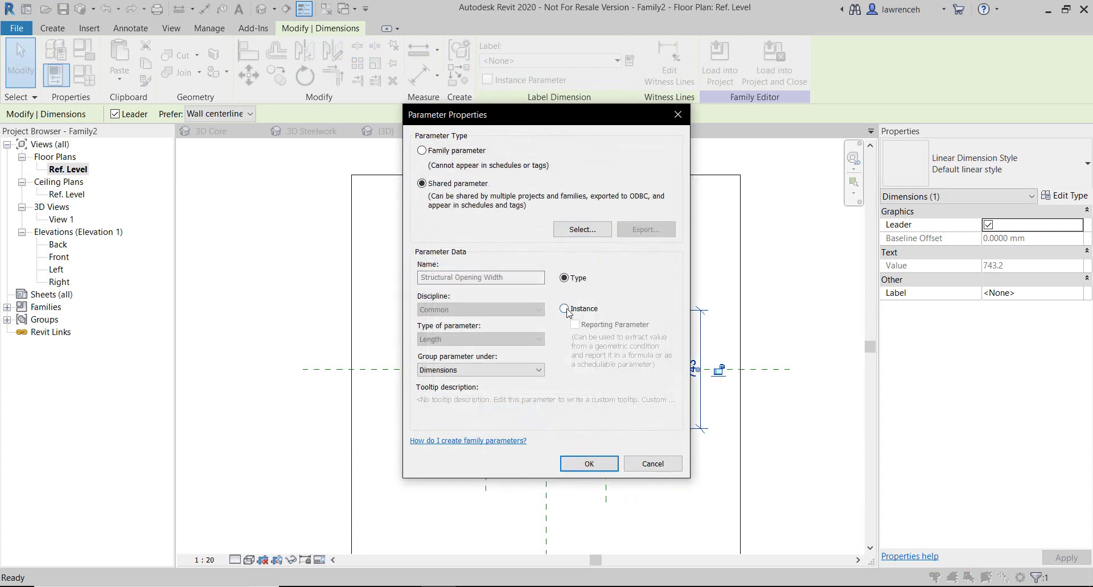
click(586, 463)
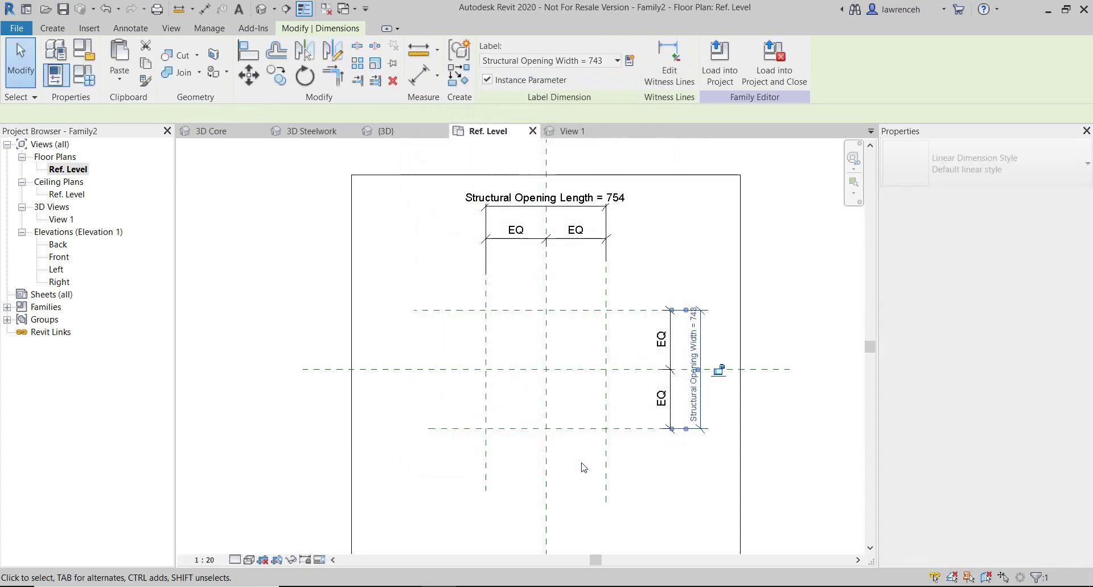
click(658, 519)
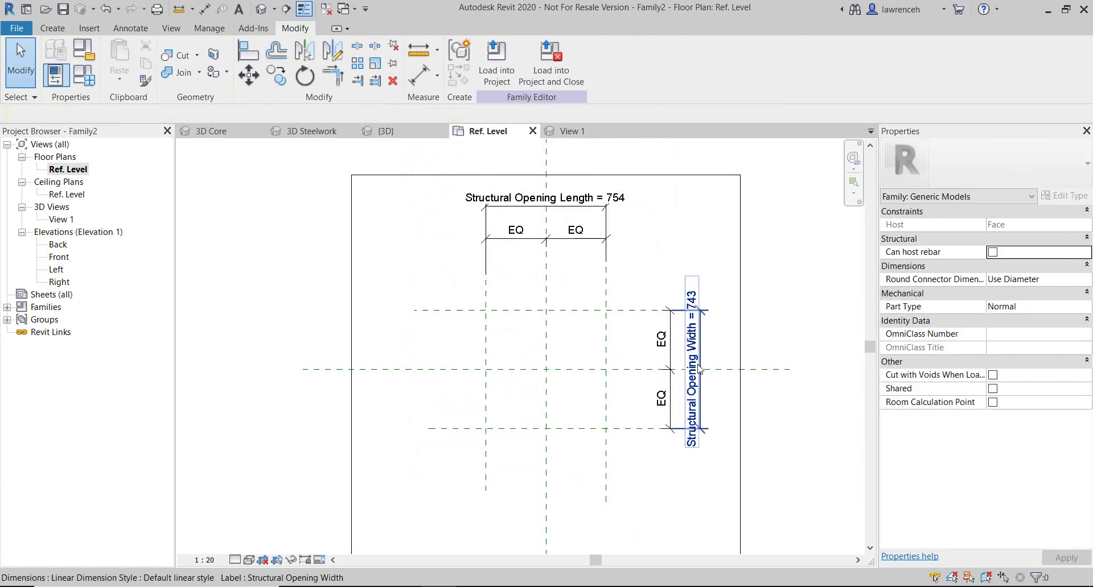
Create a rectangular void extrusion between the outer reference planes, with its four sides locked to those planes and a depth of 250
middle_drag(711, 335, 698, 336)
click(52, 29)
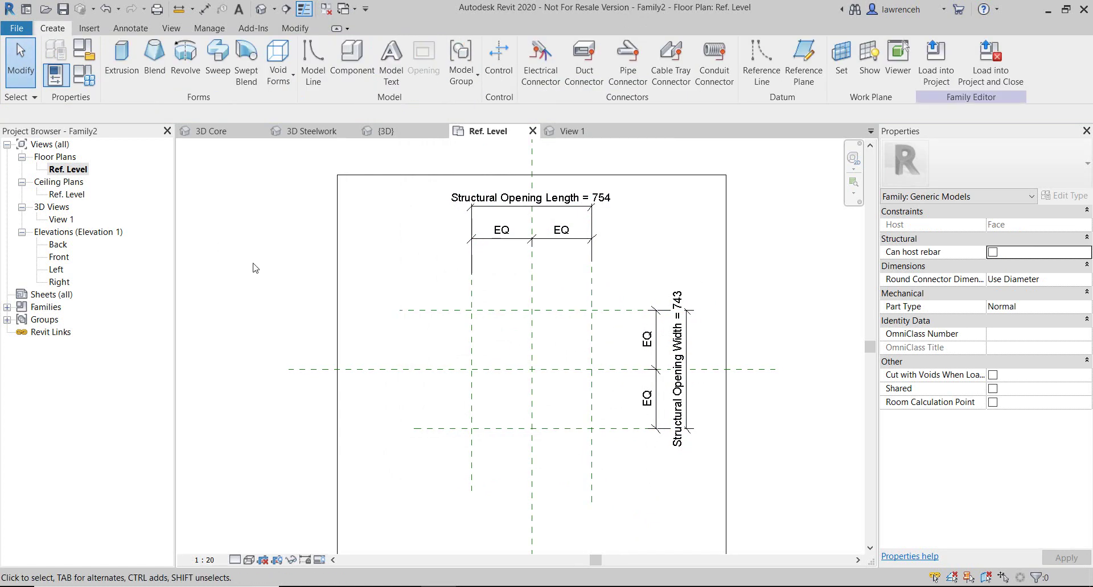
click(278, 65)
click(264, 103)
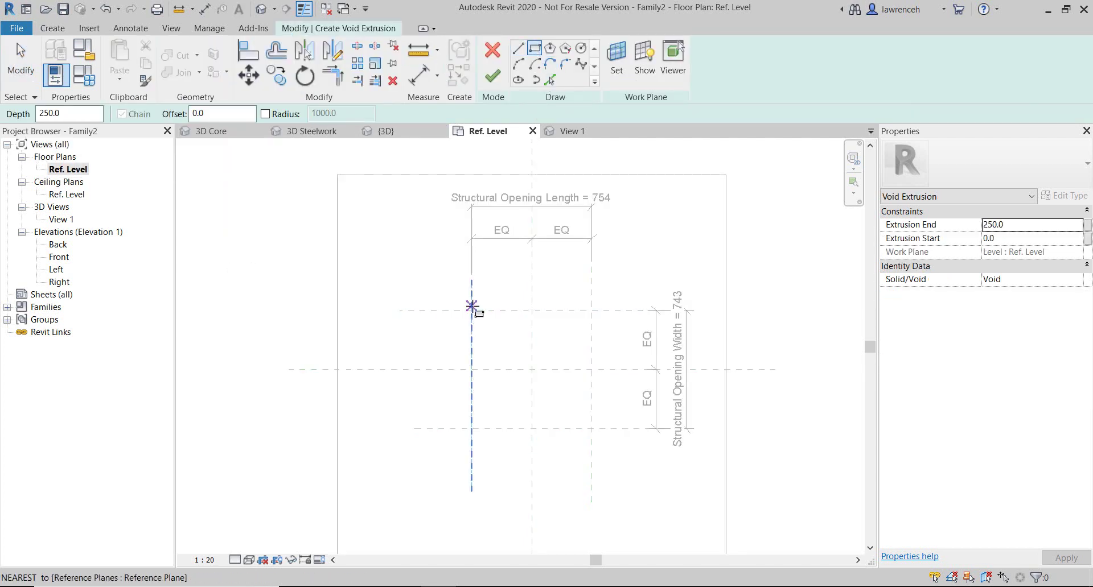
click(472, 310)
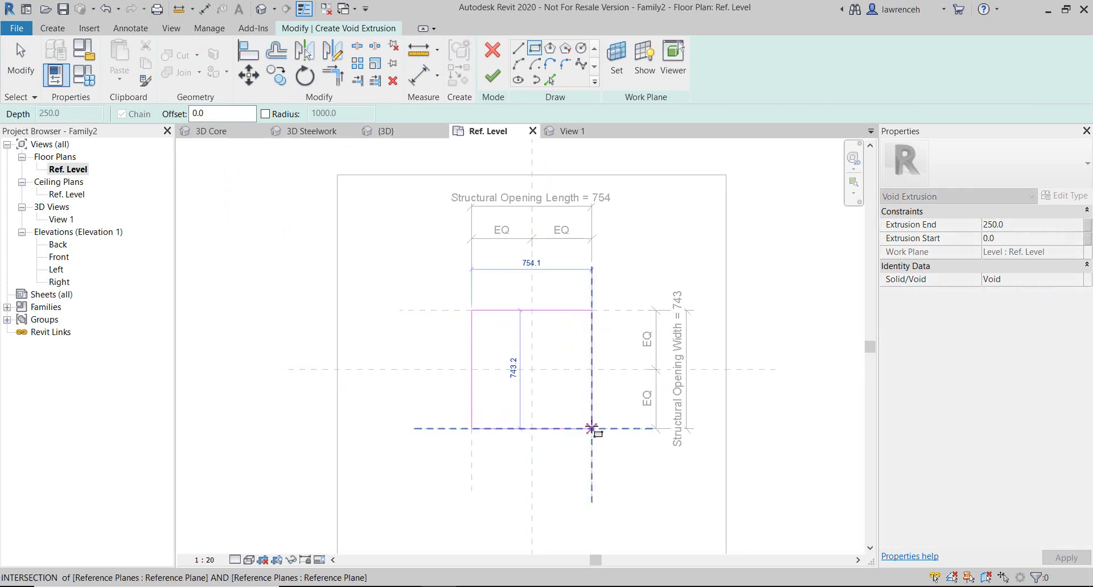
click(592, 429)
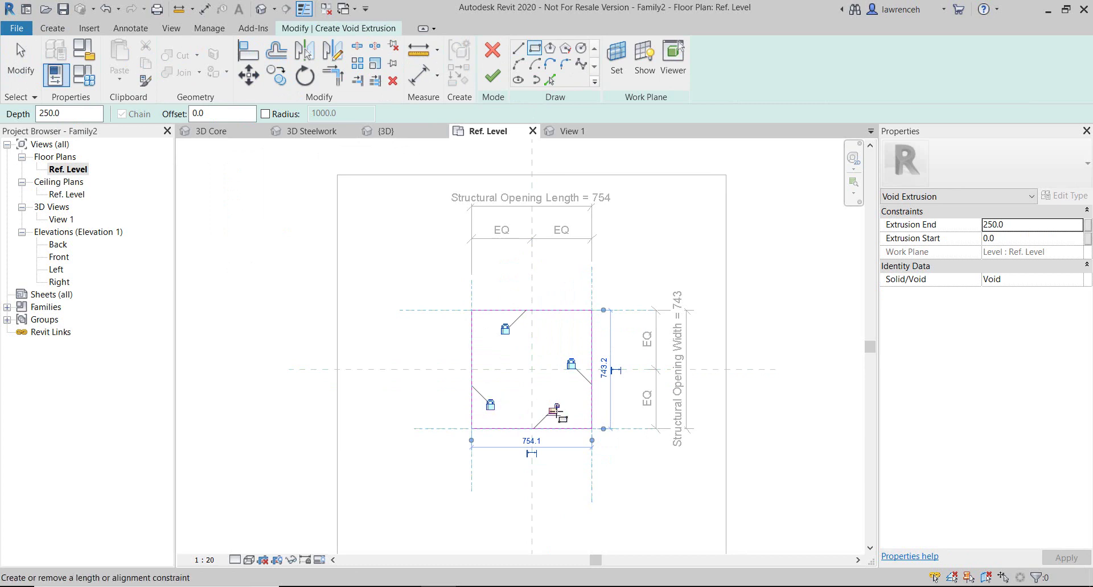
click(497, 81)
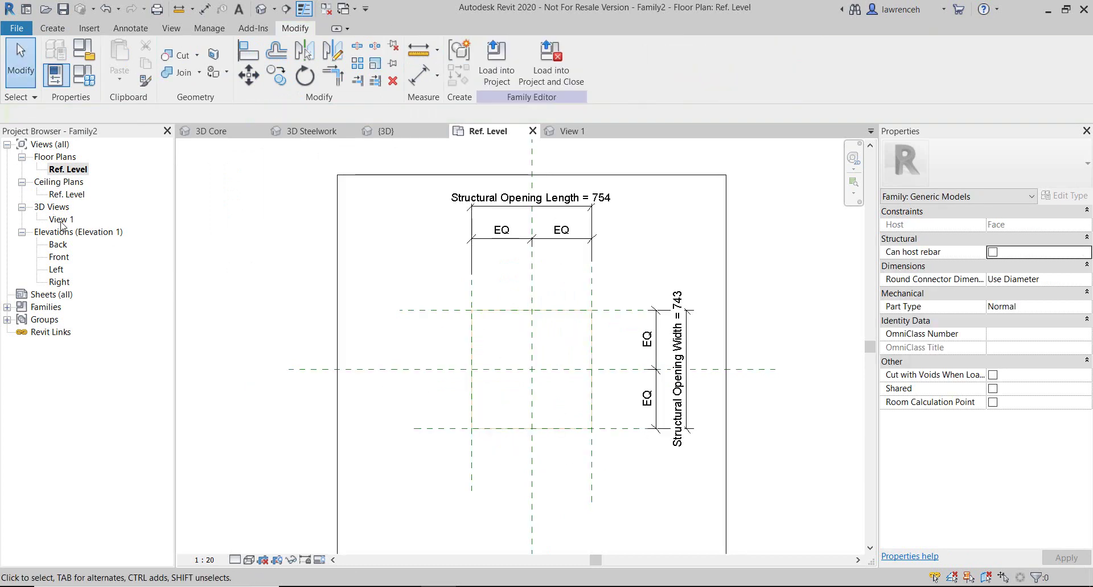
In the 3D view View 1, stretch the void extrusion down through the host to an extrusion end of about -1555 mm
double_click(61, 221)
click(524, 326)
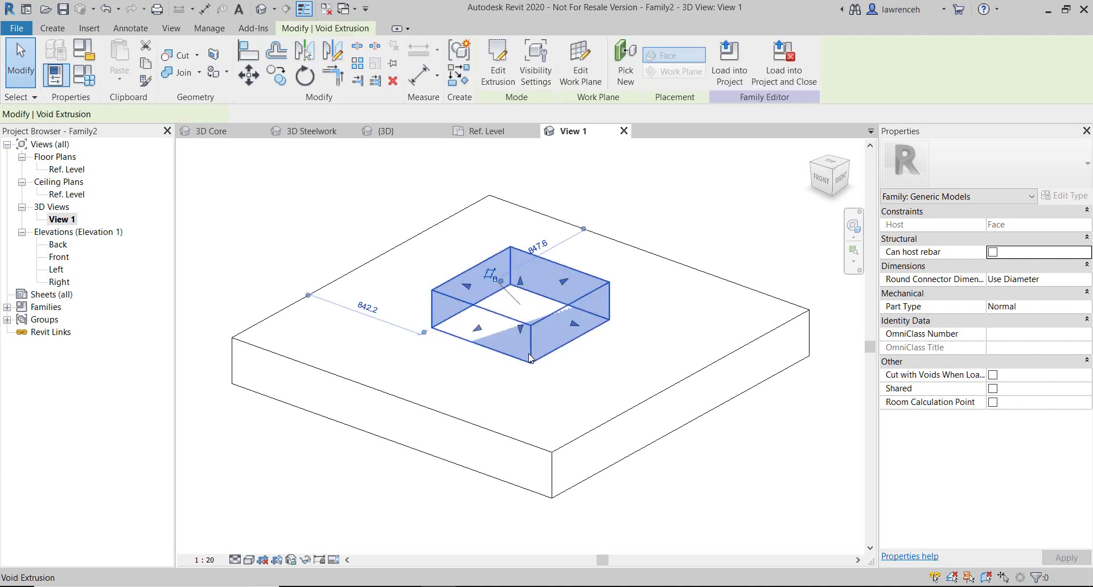
drag(521, 289, 672, 473)
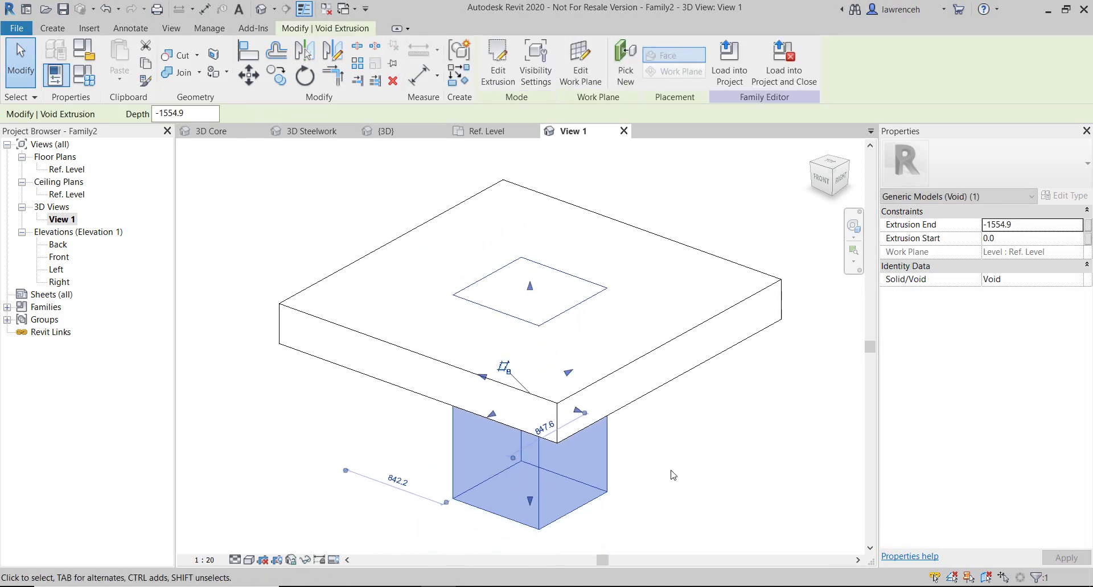
click(706, 480)
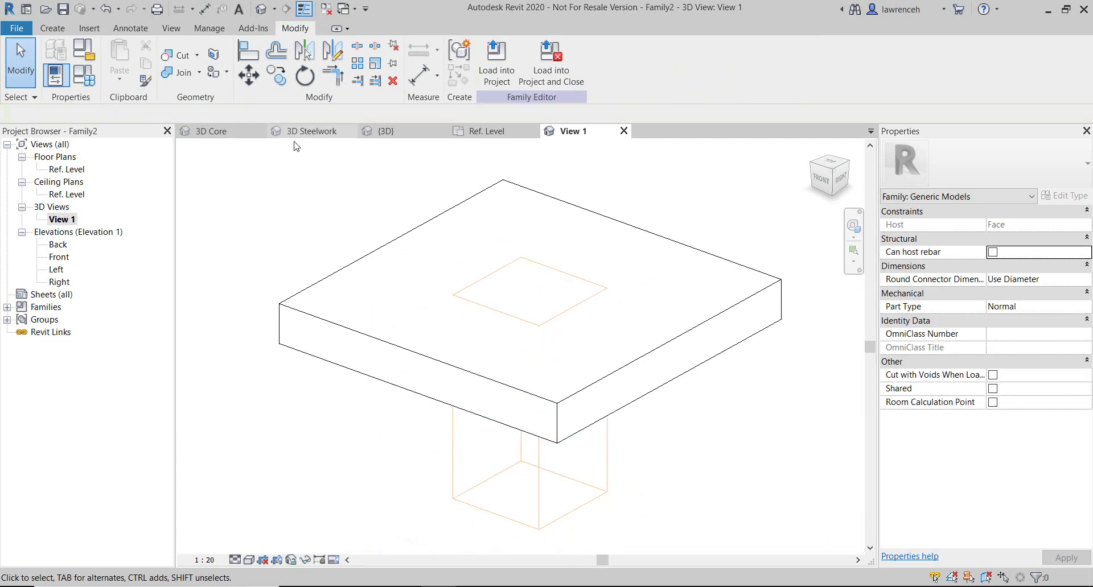
Cut the host slab with the void extrusion using Cut Geometry
click(175, 55)
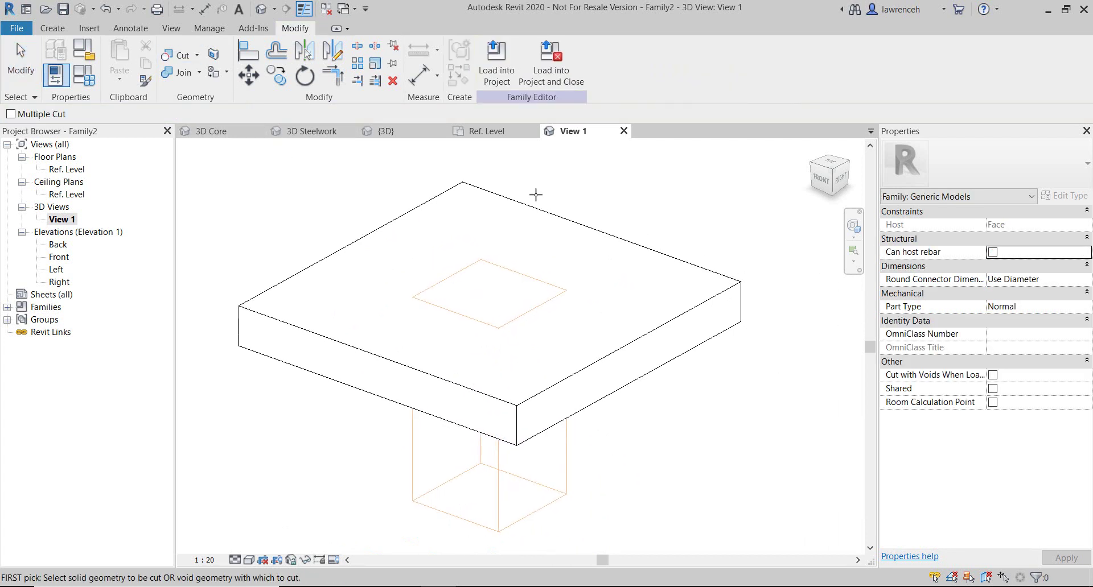
click(542, 239)
click(566, 364)
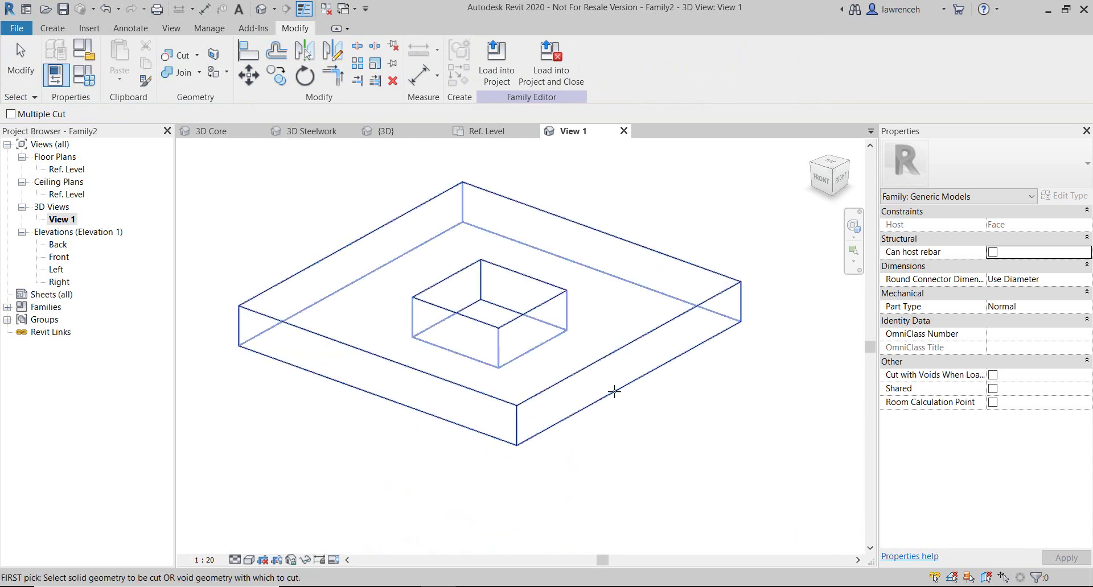
middle_drag(719, 417, 734, 436)
key(Escape)
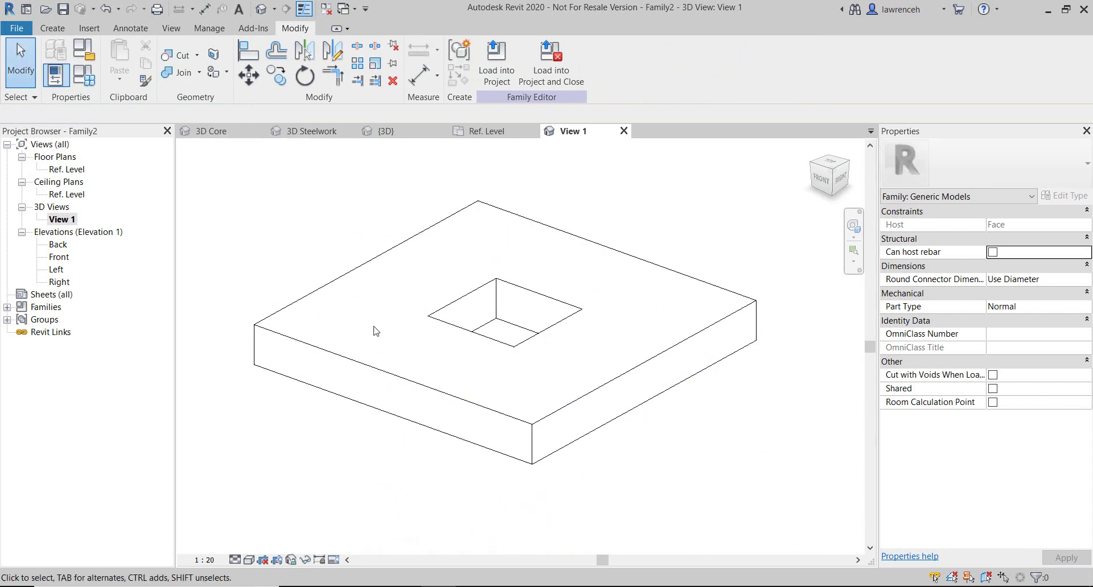
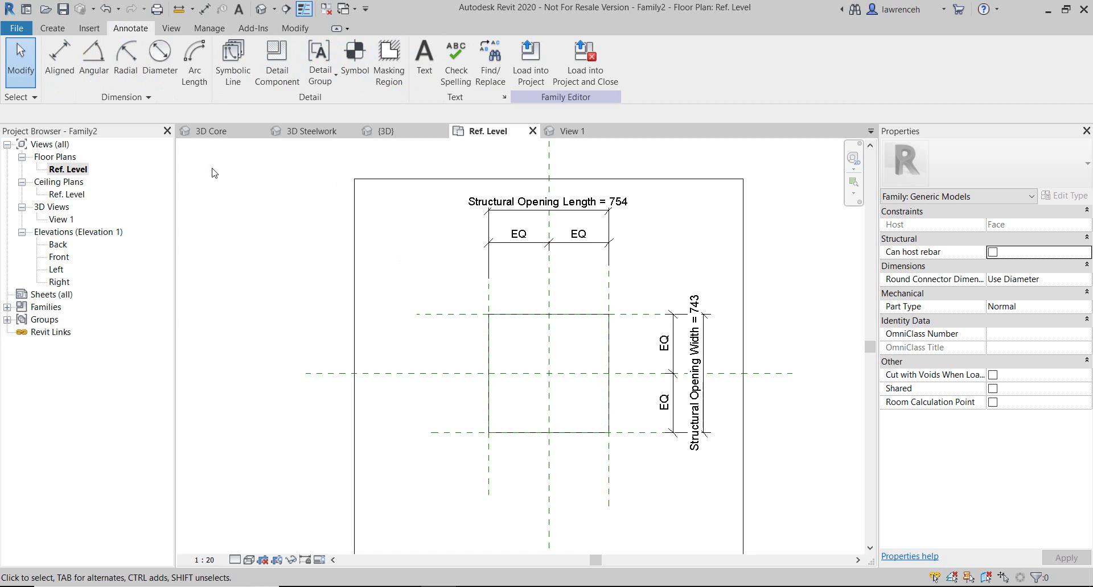
Load the OpeningSymbol_2D.rfa detail item and place one instance over the upper part of the opening in the Ref. Level plan
click(266, 85)
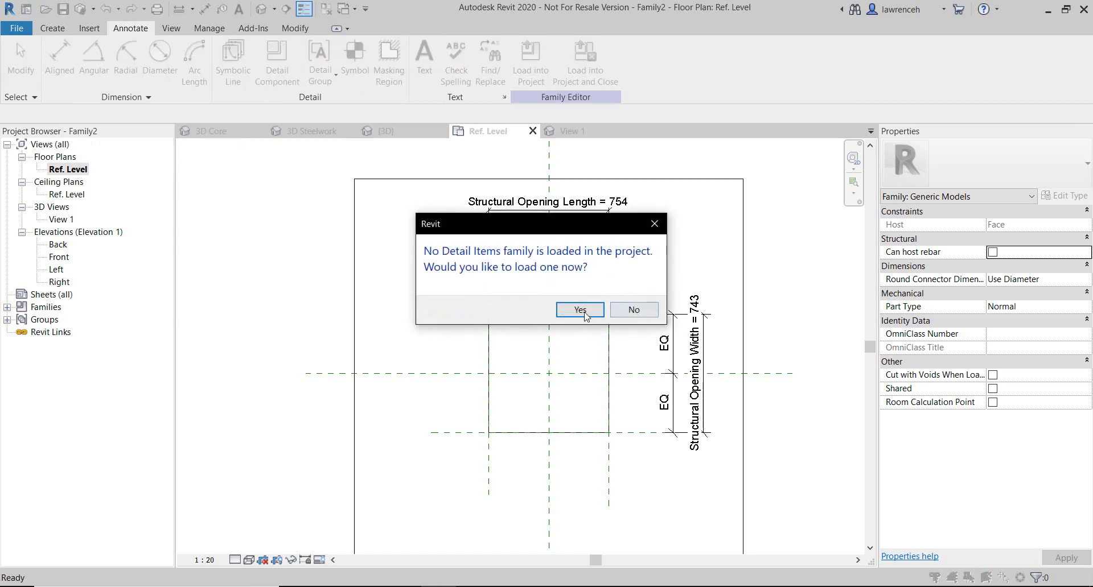
click(580, 310)
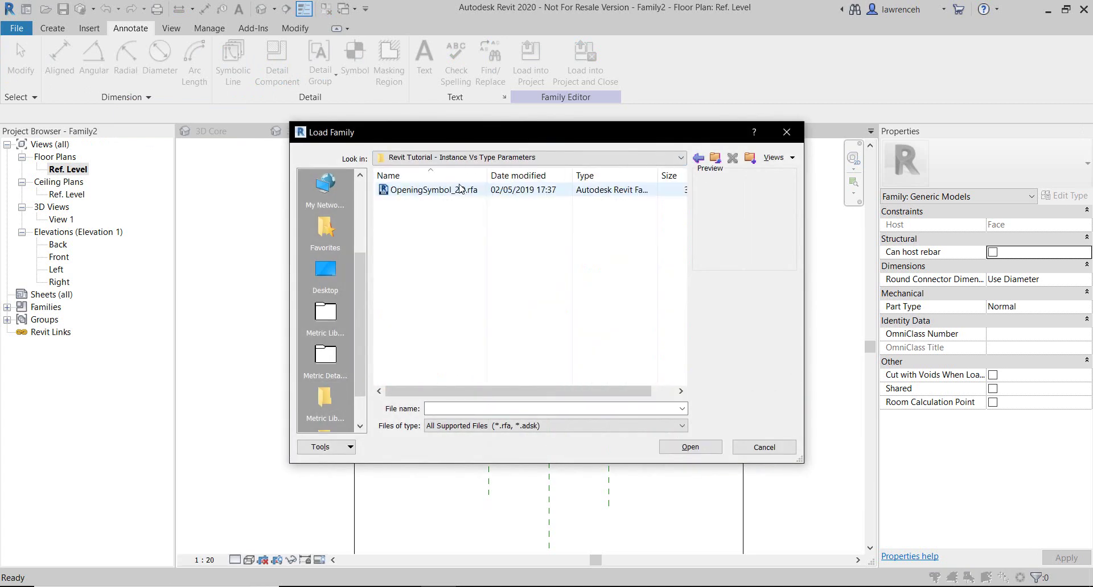
click(432, 190)
click(672, 448)
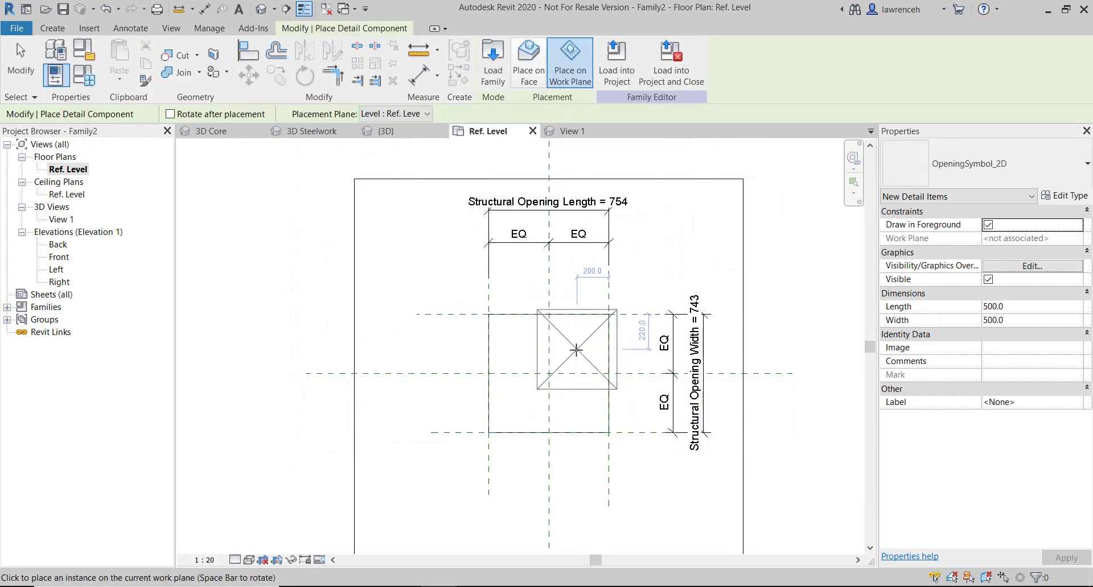
click(573, 349)
key(Escape)
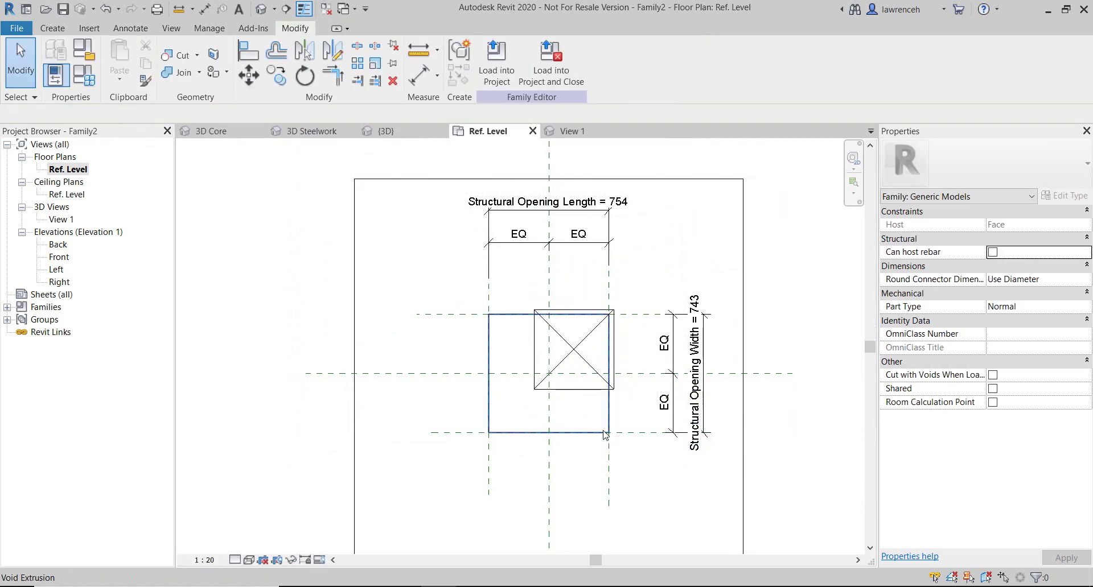
Associate the opening symbol's Length with the family parameter Structural Opening Length
click(584, 392)
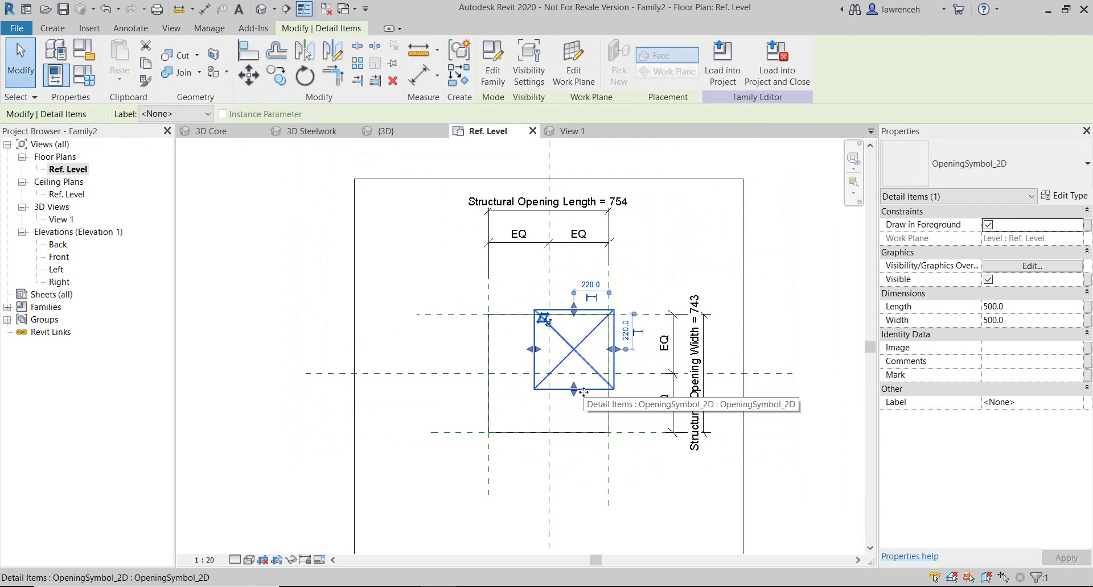
click(583, 414)
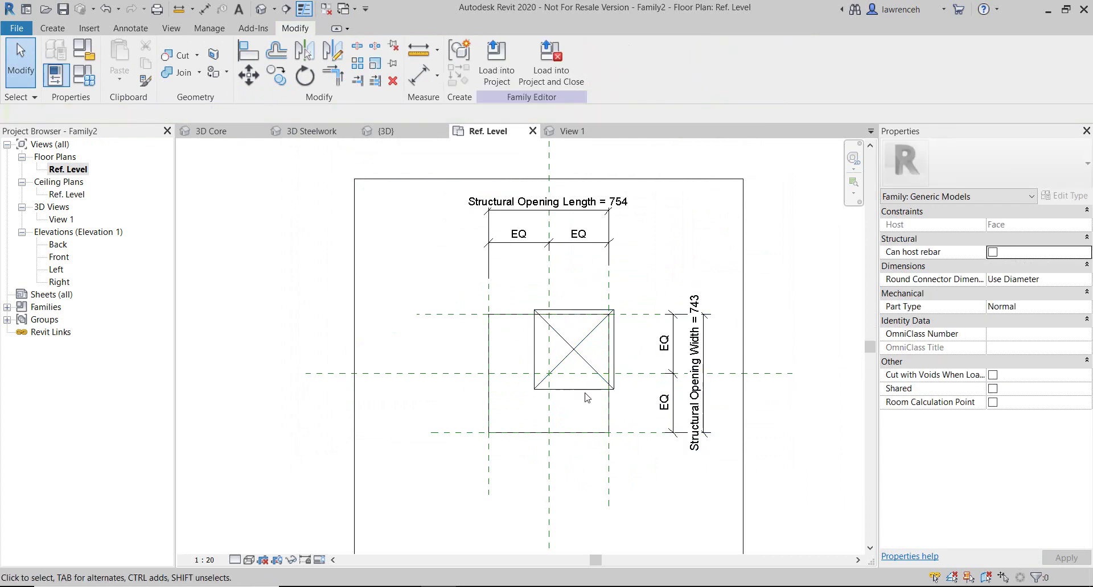
click(584, 389)
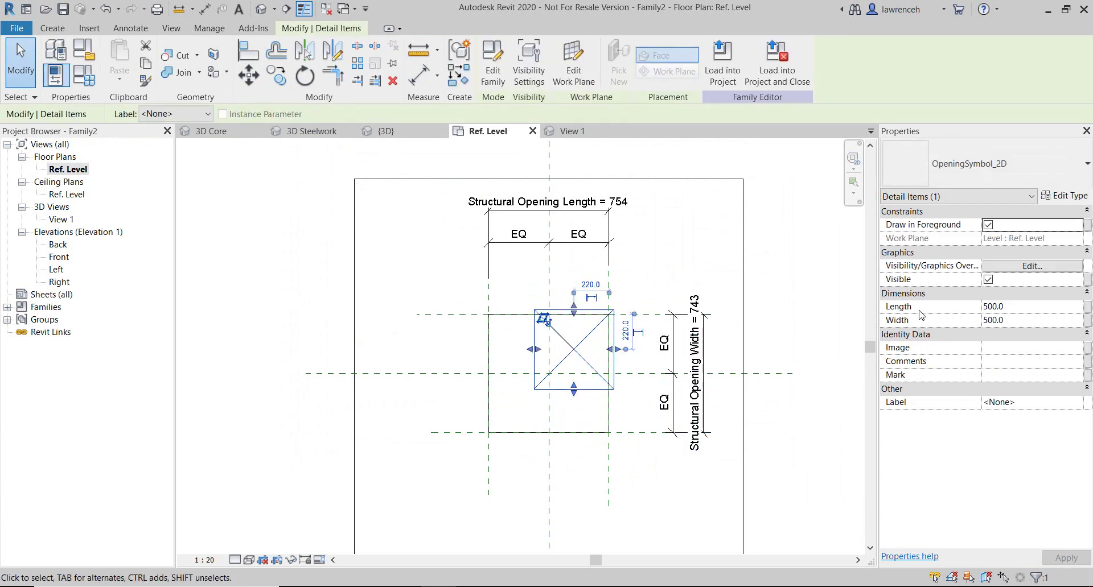
click(1087, 307)
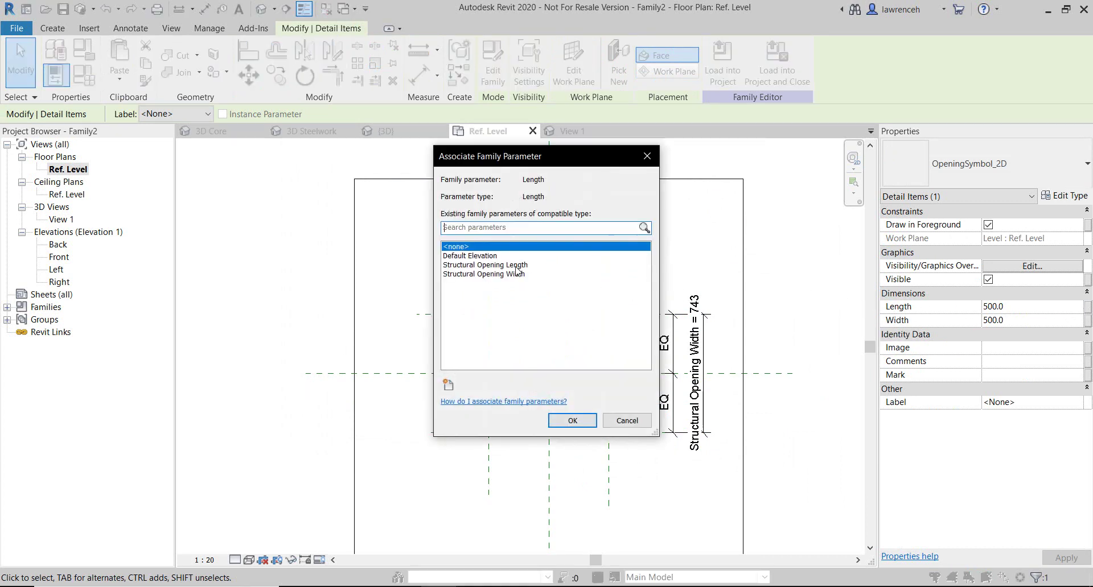
click(515, 266)
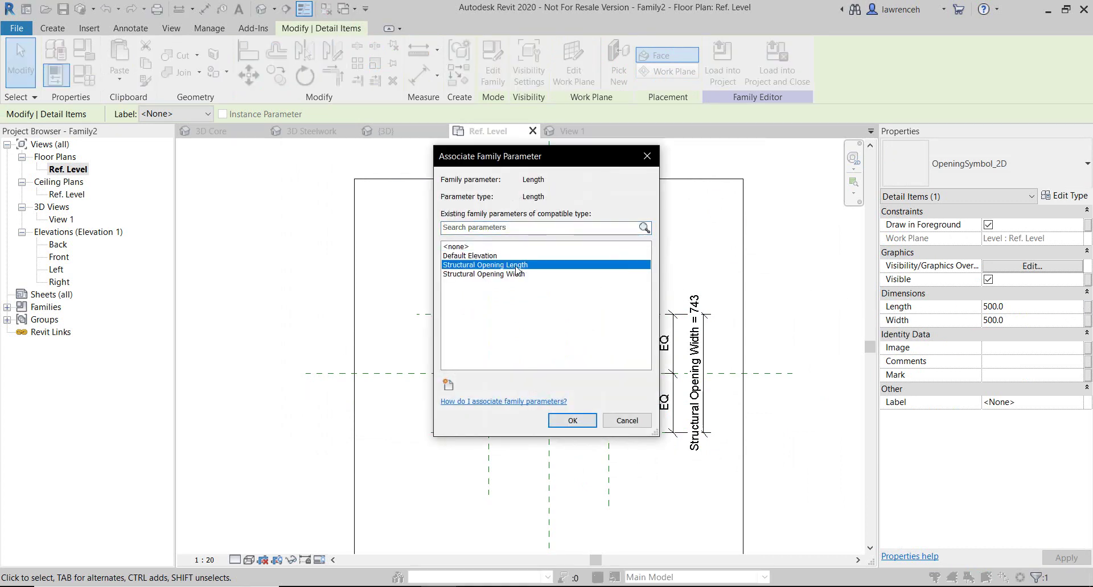
click(572, 421)
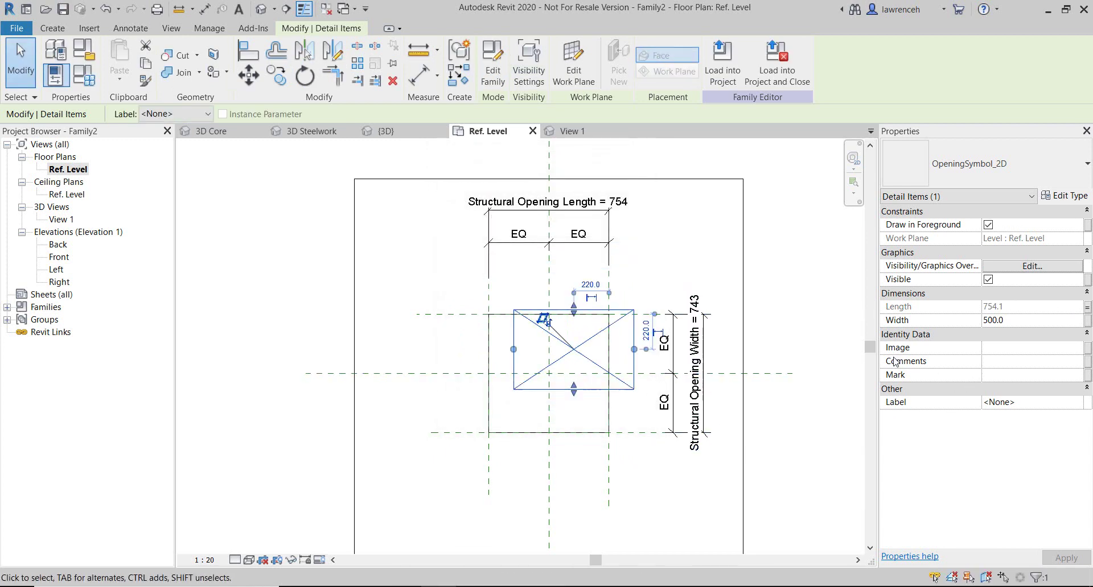
Associate the opening symbol's Width with the family parameter Structural Opening Width
click(1087, 320)
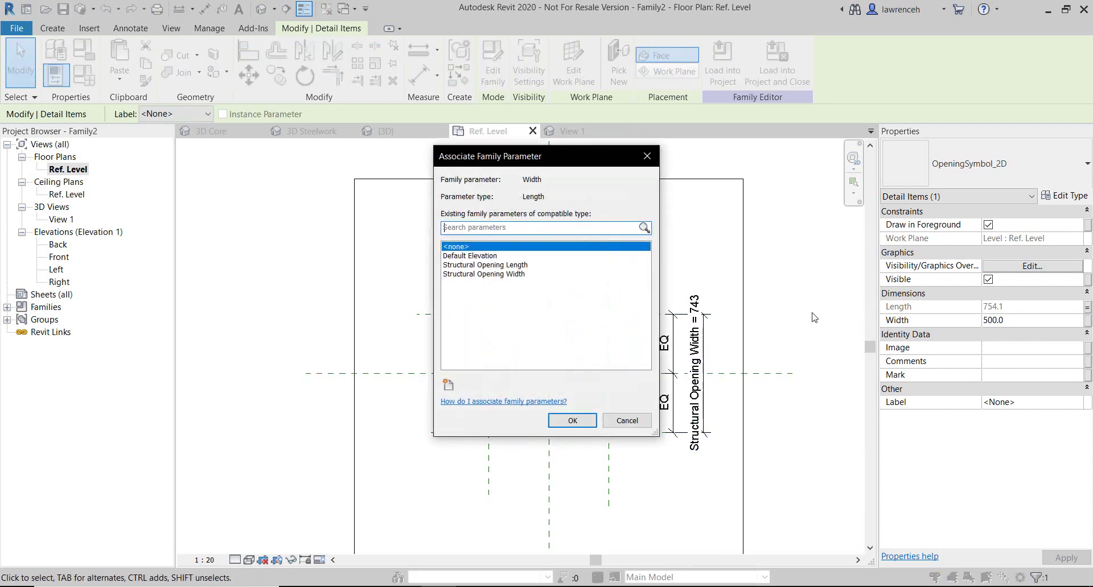
click(500, 274)
click(572, 421)
click(600, 509)
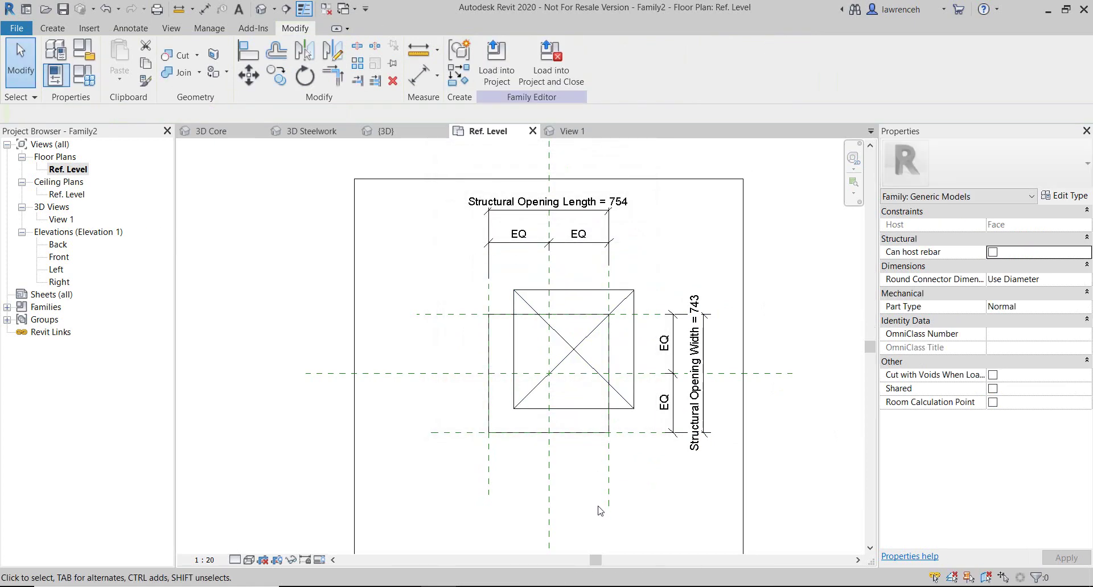
Move the symbol clear of the void, and shift the void's right-hand reference plane to an opening length of about 720 mm
drag(631, 335, 456, 296)
click(639, 287)
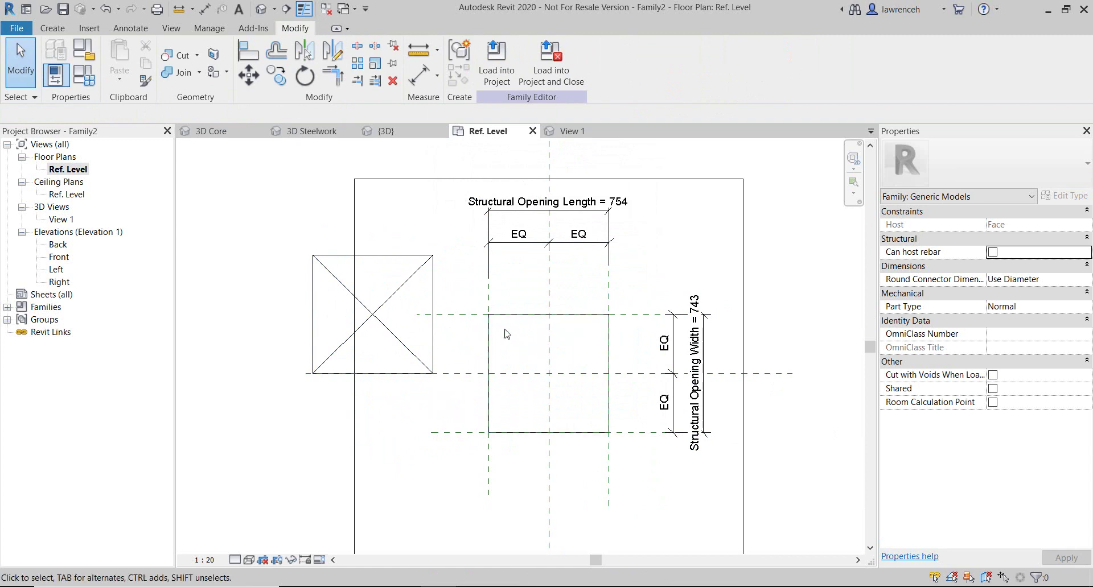
click(610, 296)
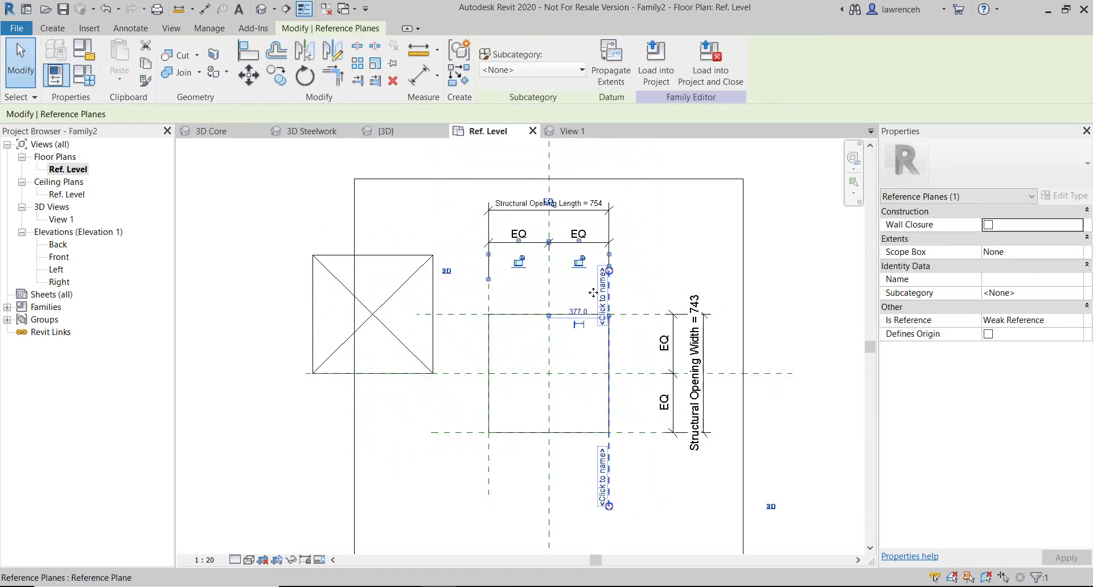
drag(593, 292, 608, 314)
click(642, 310)
middle_drag(641, 309, 671, 317)
Align the opening symbol's centre with the horizontal and vertical centre reference planes so it sits over the void
key(a)
key(l)
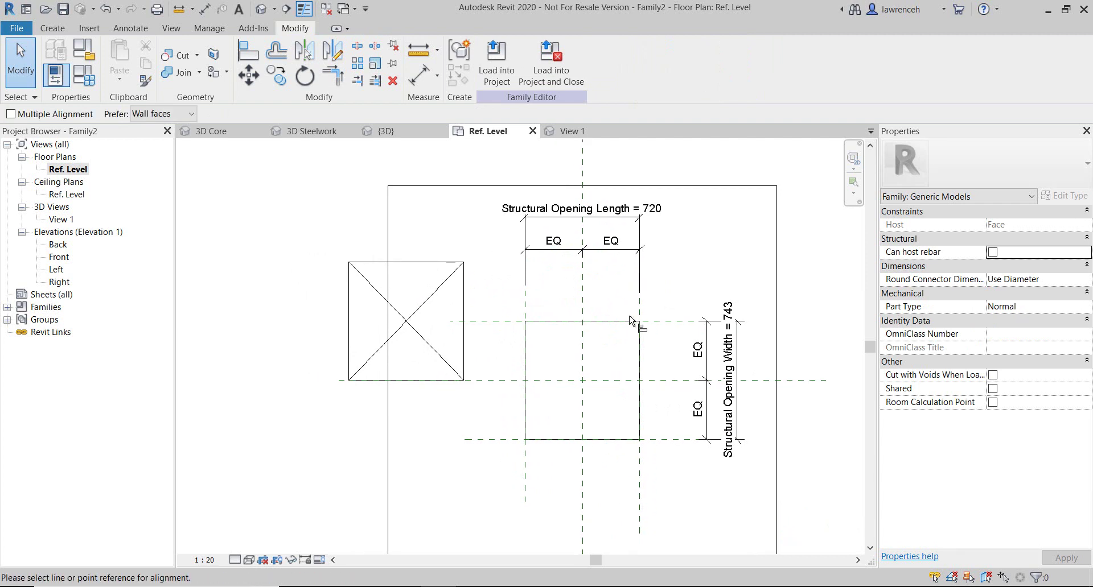
click(676, 380)
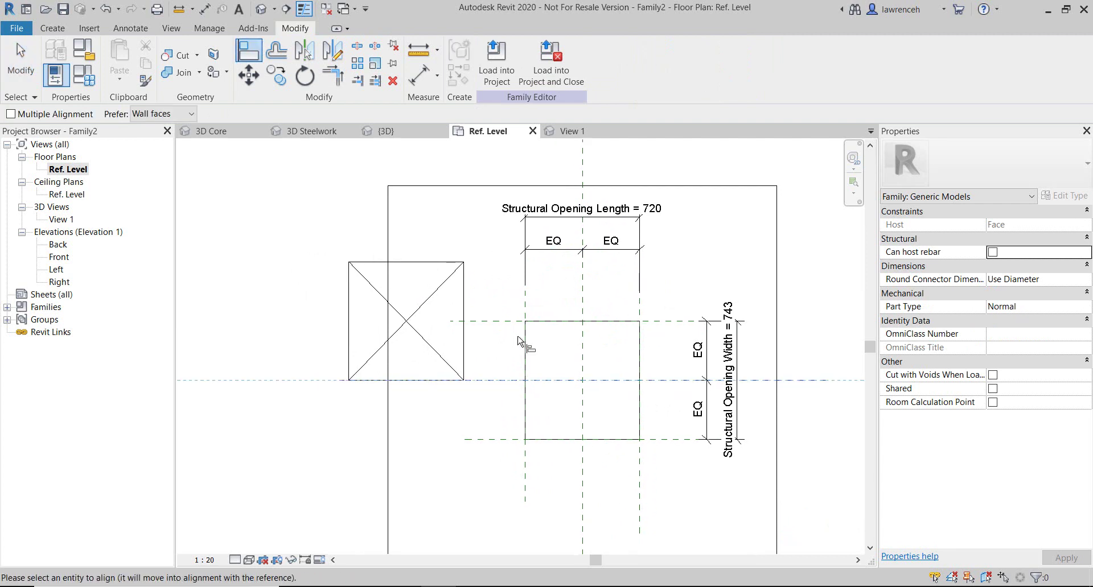
click(424, 322)
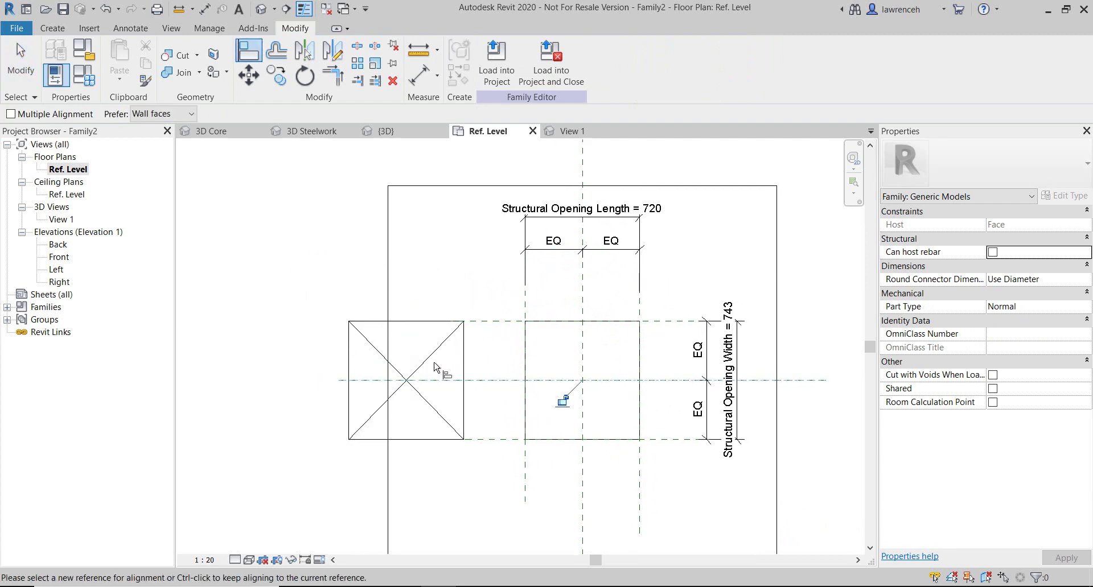
click(583, 278)
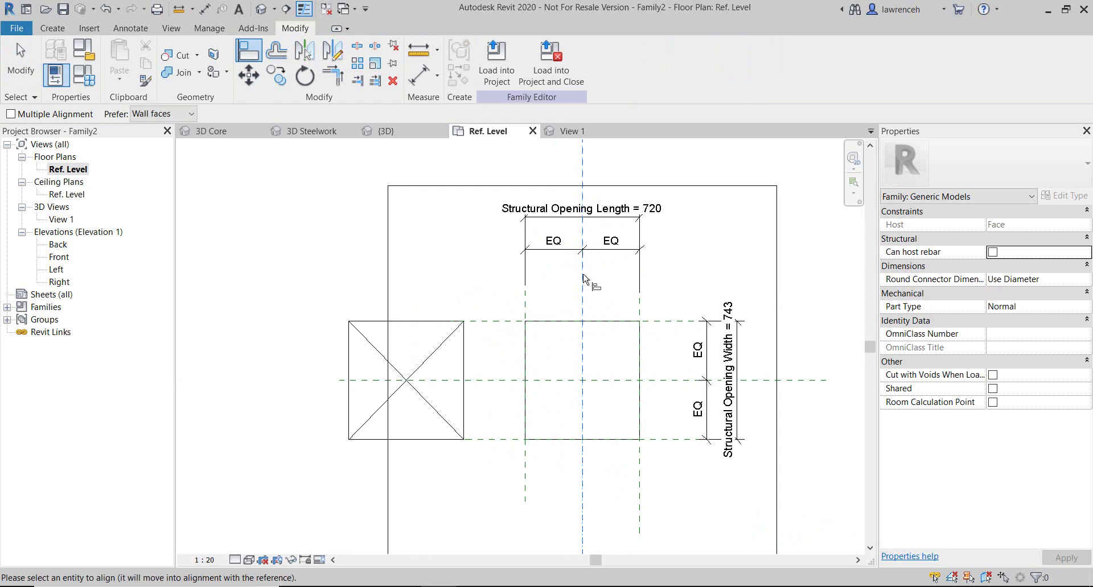
click(402, 354)
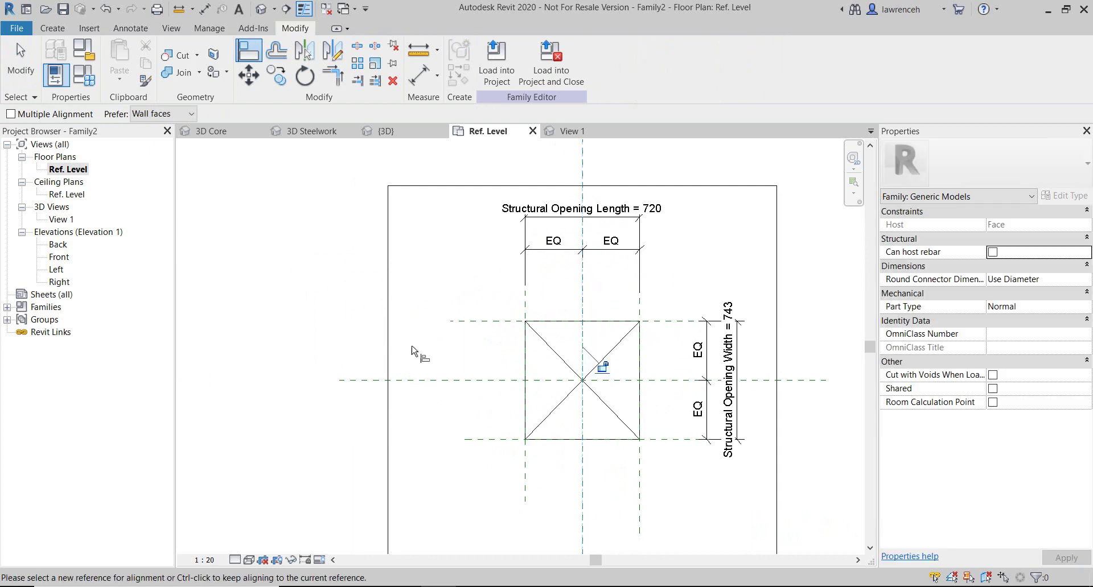
right_click(668, 284)
click(669, 293)
middle_drag(693, 321, 653, 312)
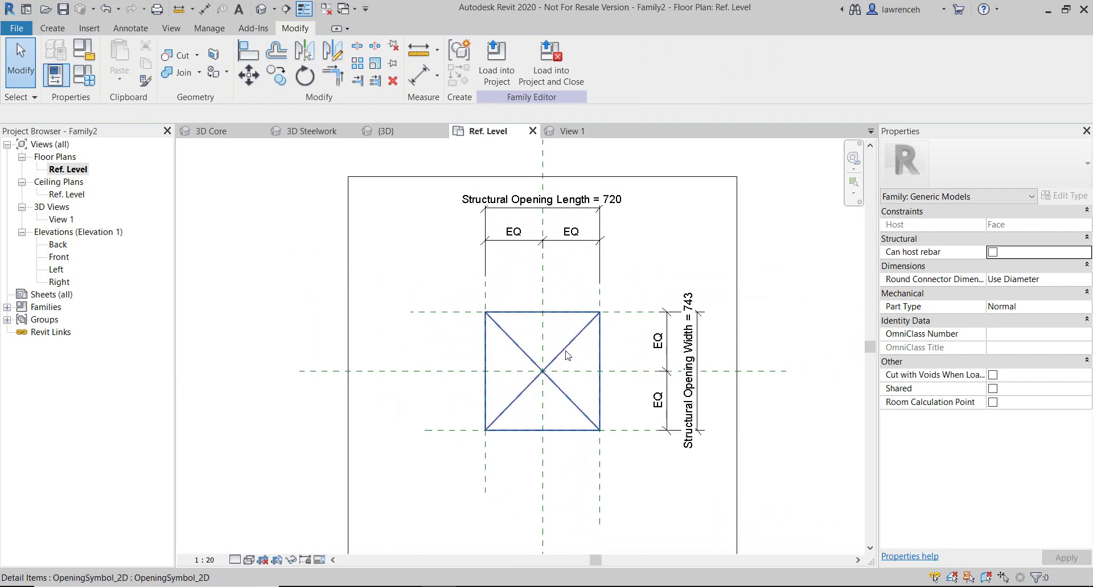
Save the family as Structural Opening, and load it into the Revit 2020 Steelwork project while closing the family
click(62, 9)
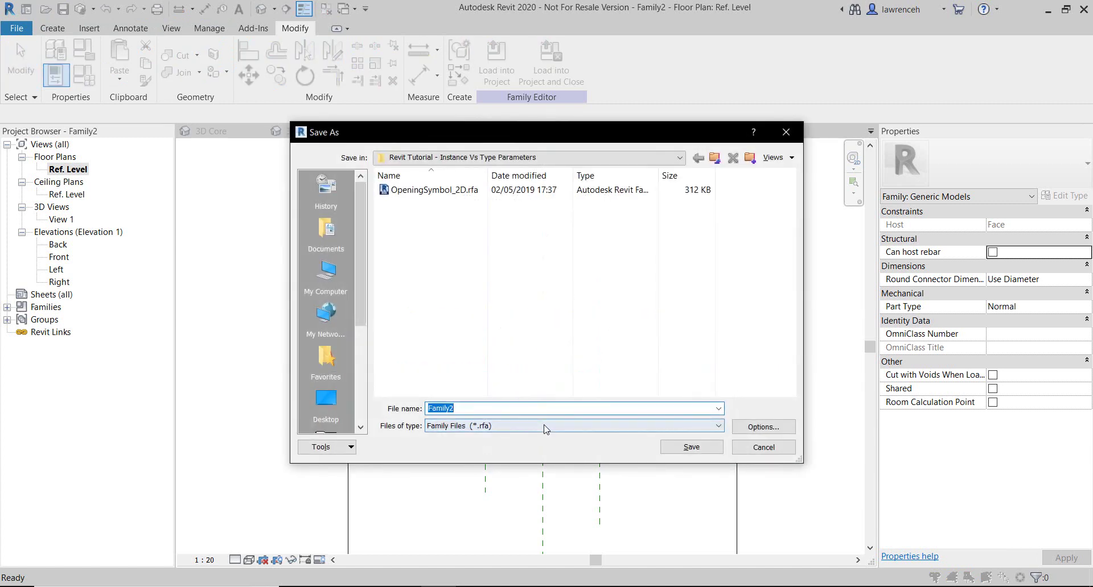
text(Structural Opening)
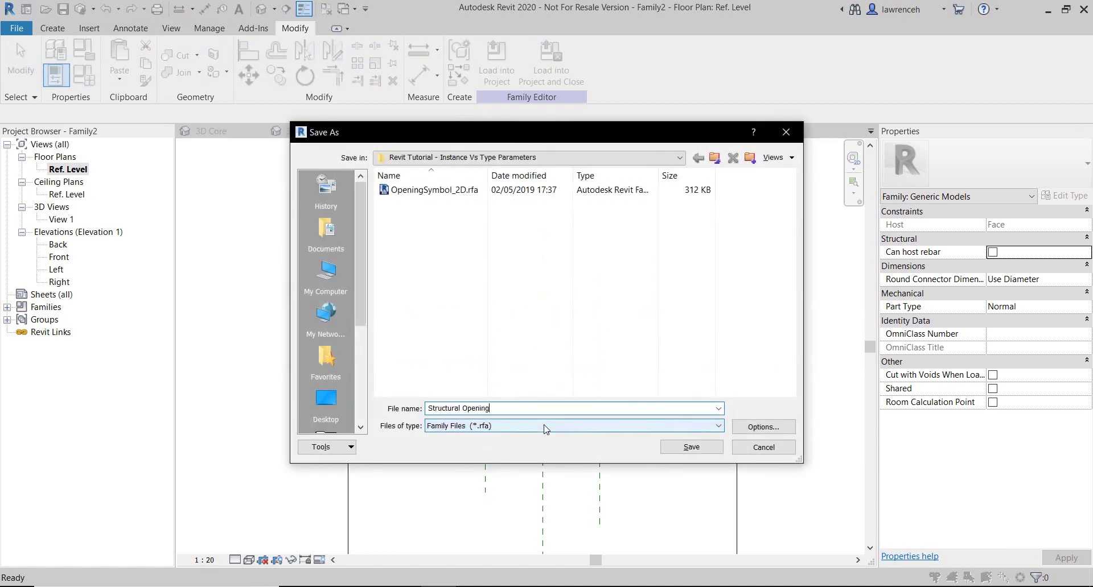
click(691, 447)
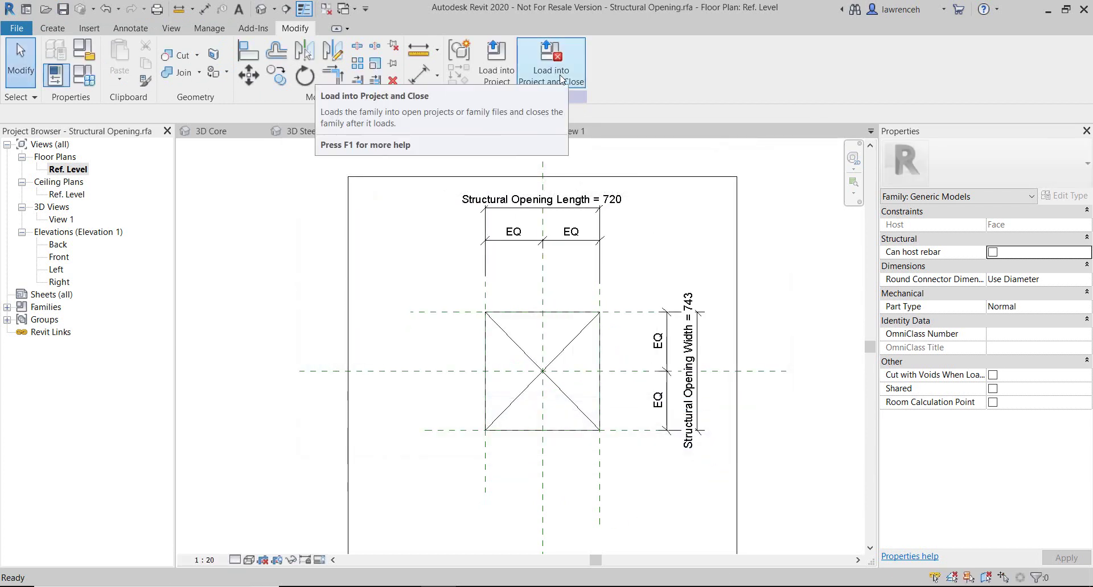
click(560, 79)
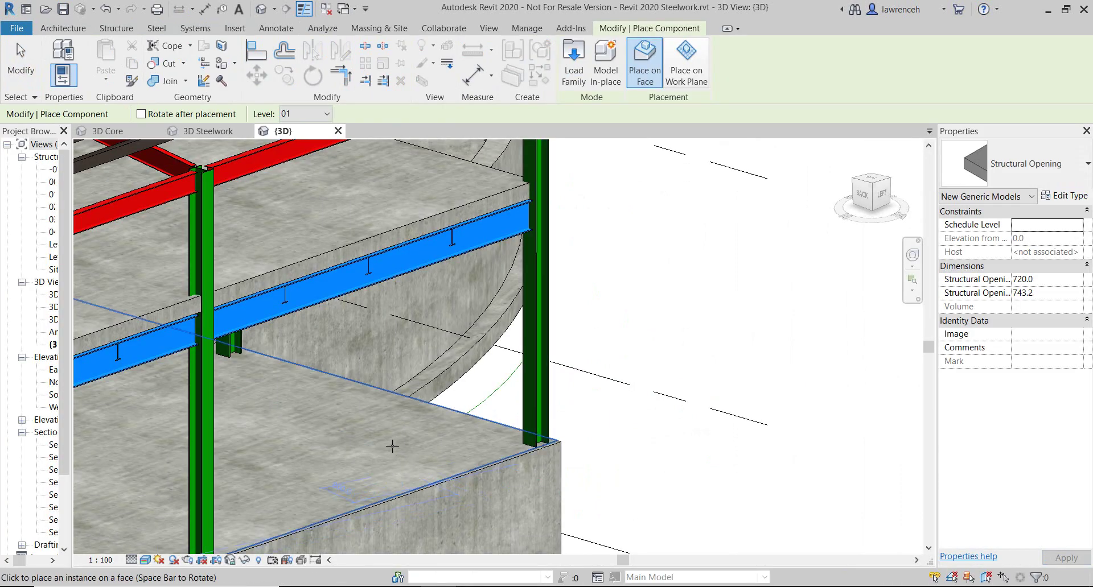
Place a Structural Opening on the top face of the lowest visible floor slab, near the building corner in the 3D view
scroll(546, 393, down, 5)
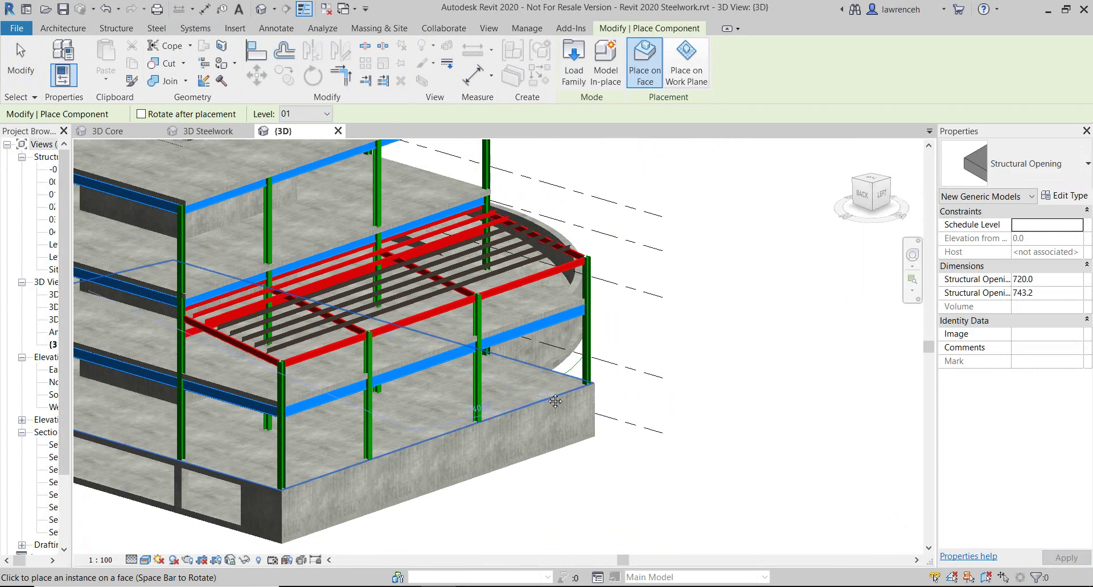
middle_drag(219, 439, 279, 434)
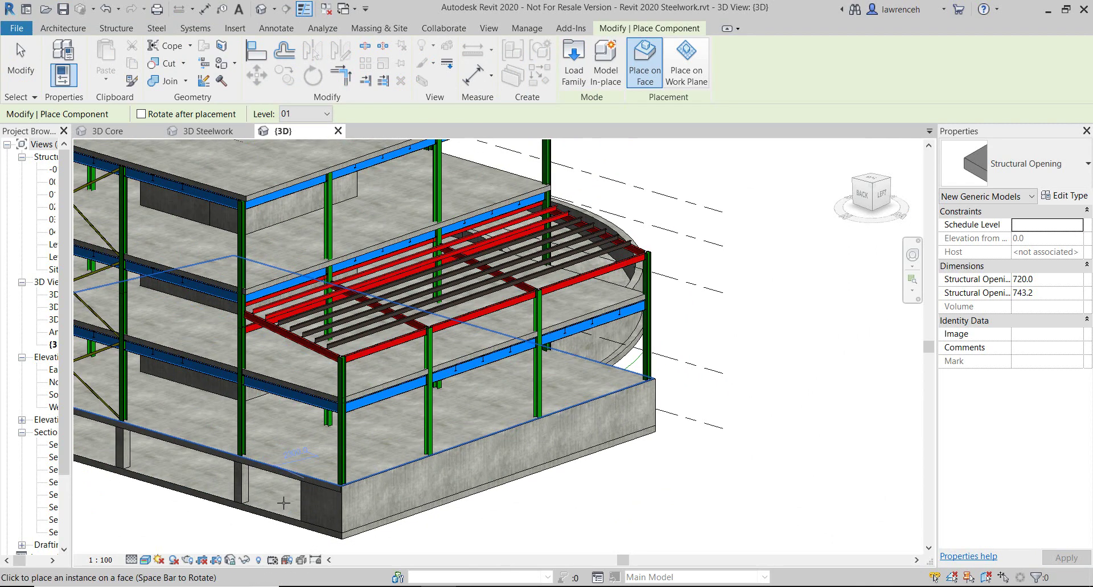
click(291, 466)
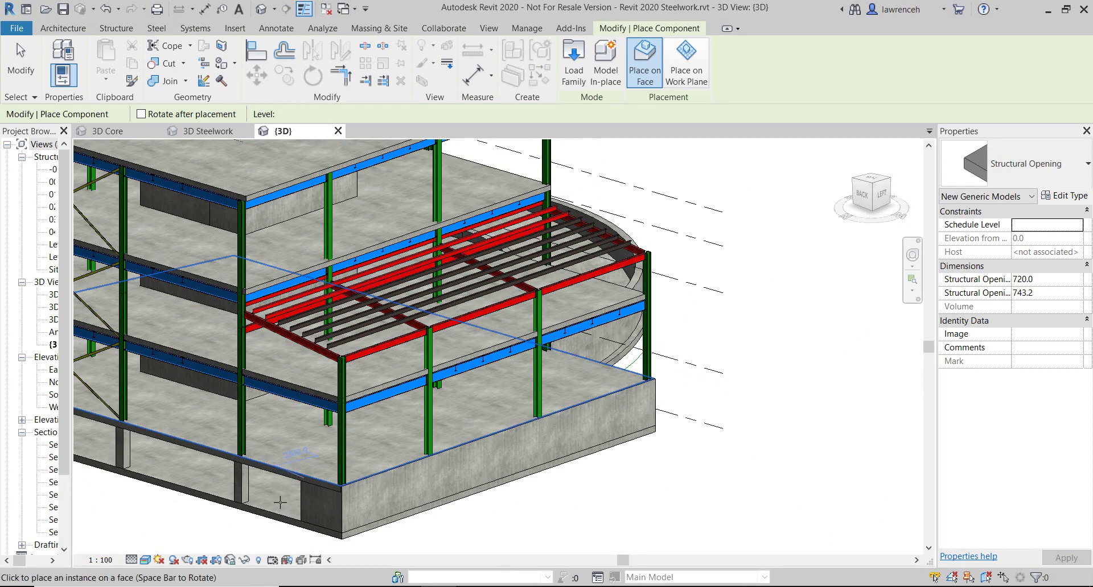
middle_drag(352, 496, 466, 467)
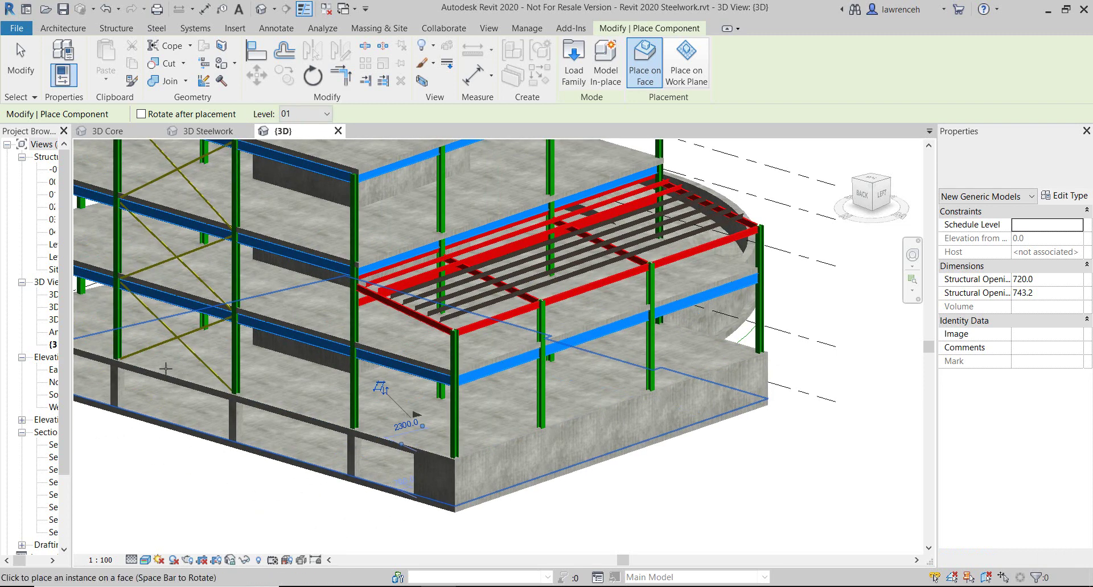
key(Escape)
Open structural plan 00 and move the structural opening away from grid line 2, into the bay between grids A and B
drag(73, 504, 164, 319)
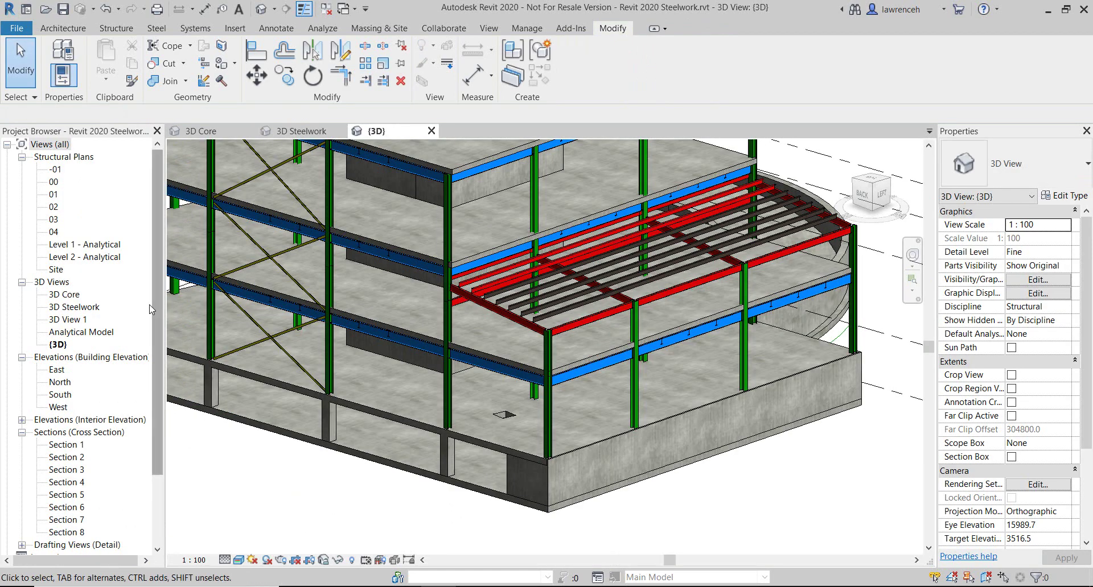
double_click(53, 182)
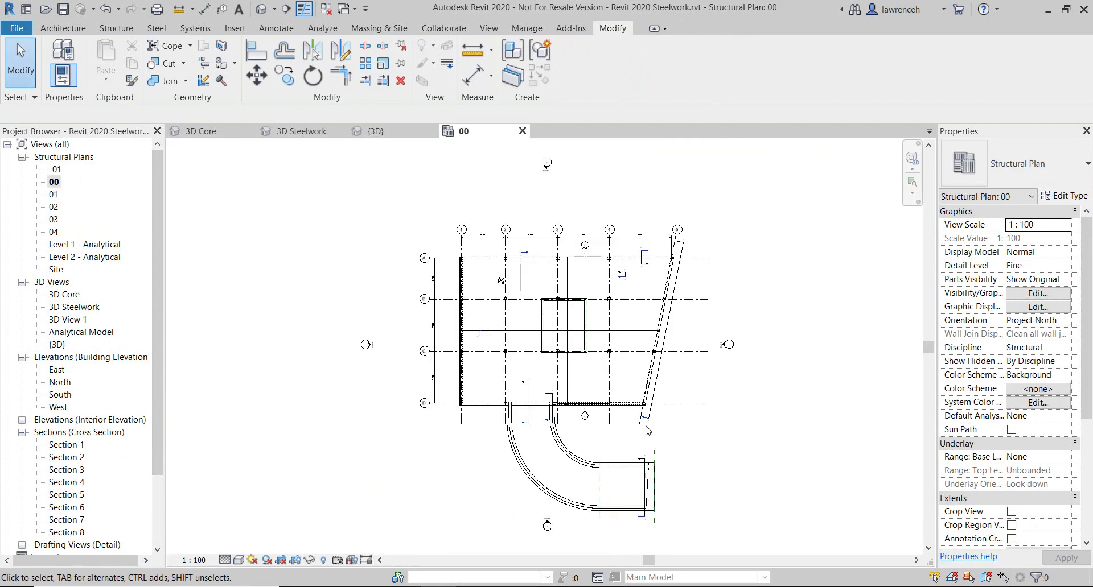
scroll(497, 279, up, 8)
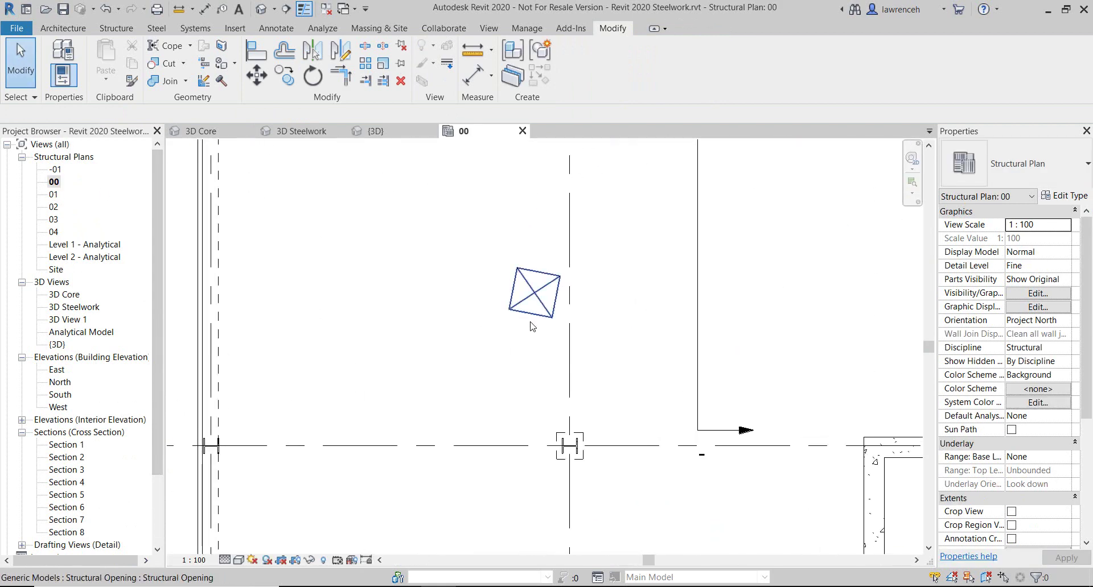
click(517, 340)
drag(525, 331, 455, 378)
drag(345, 319, 345, 320)
scroll(447, 291, down, 2)
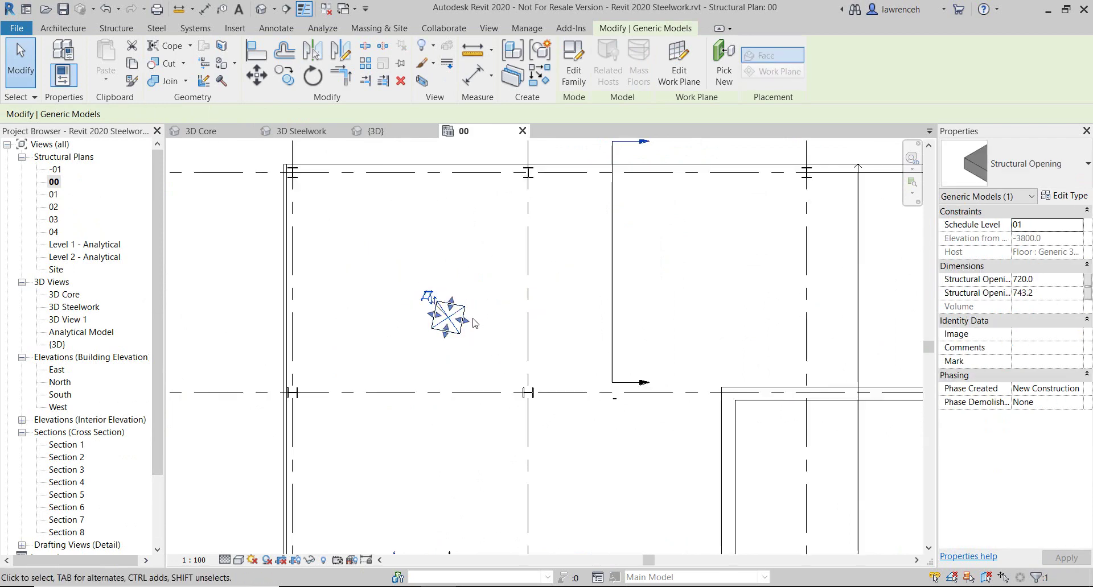
Align the upper edge of the structural opening with grid line B
key(l)
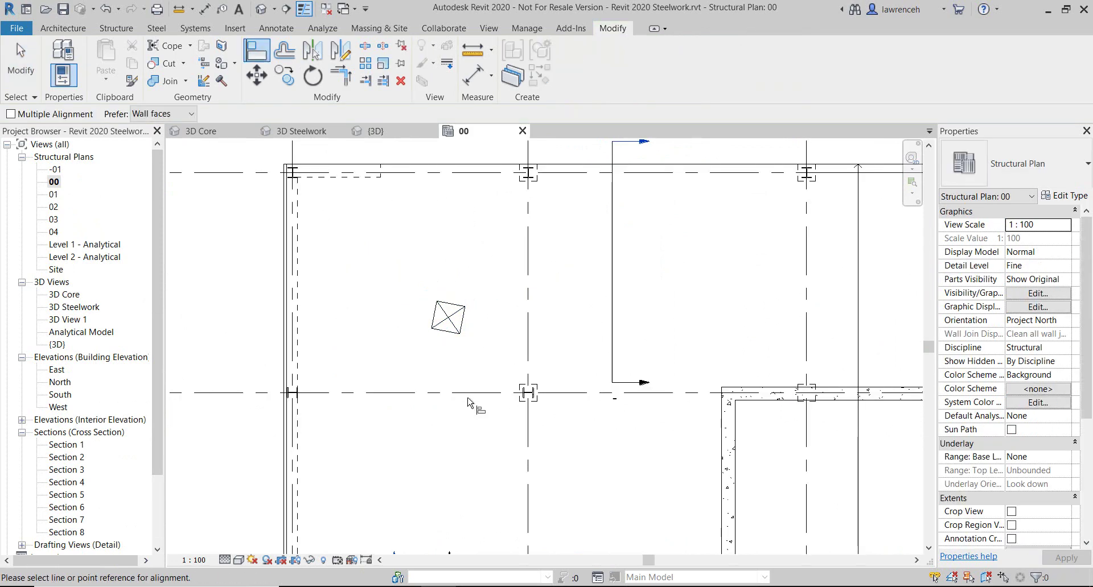
click(458, 392)
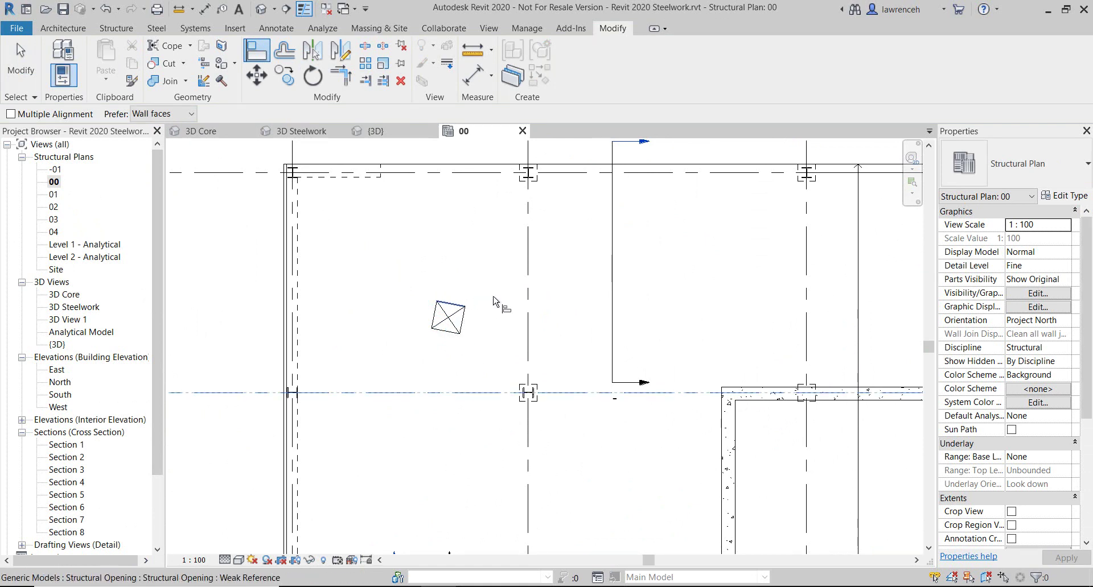
click(558, 427)
key(Escape)
key(Escape)
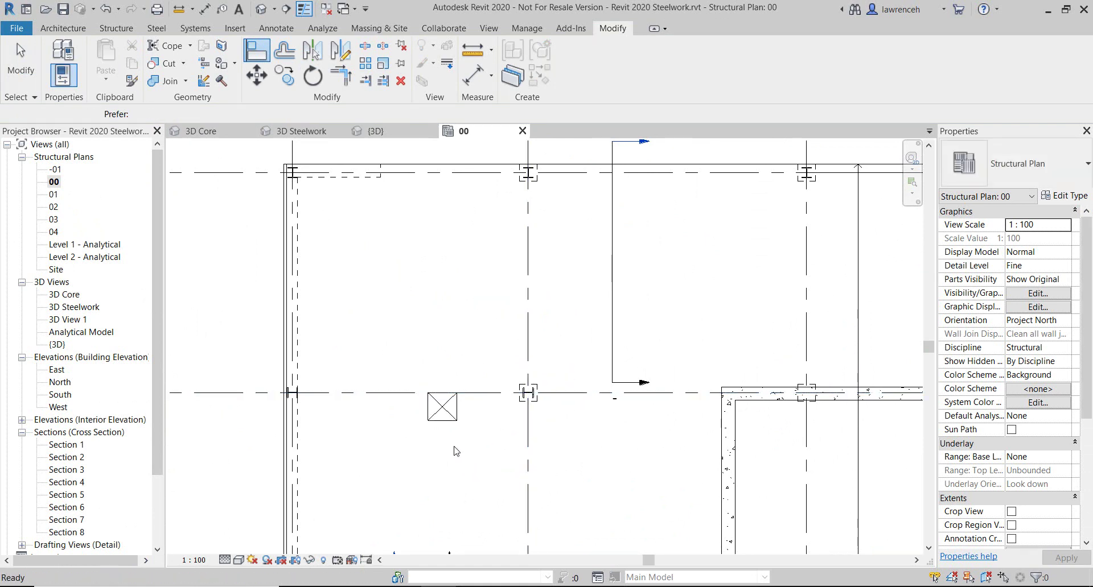
Move the structural opening off grid line B into the bay above it, keeping it on the near side of grid line 2
click(453, 399)
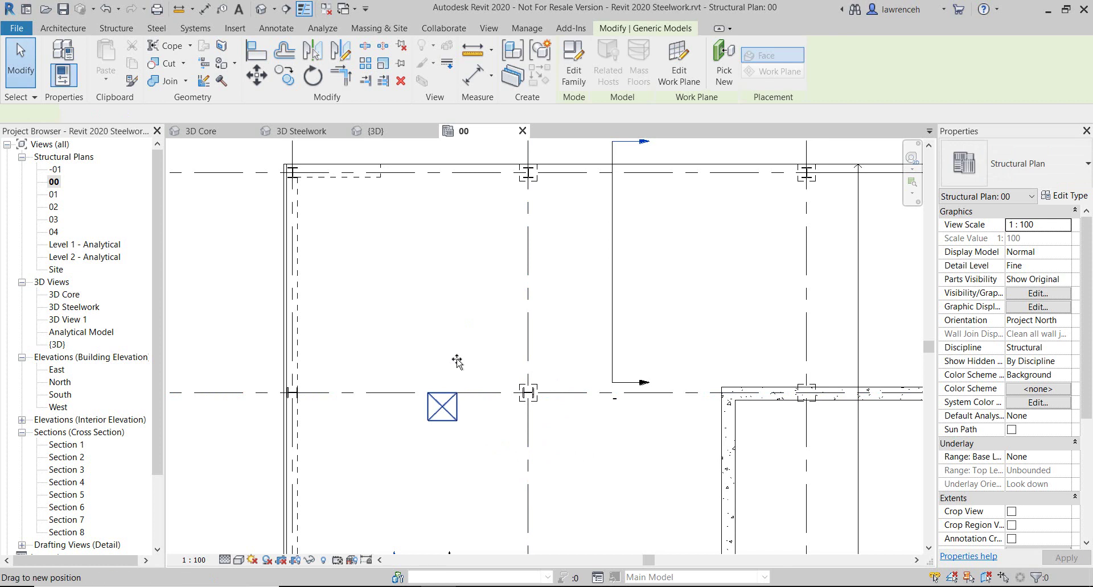
drag(457, 362, 454, 336)
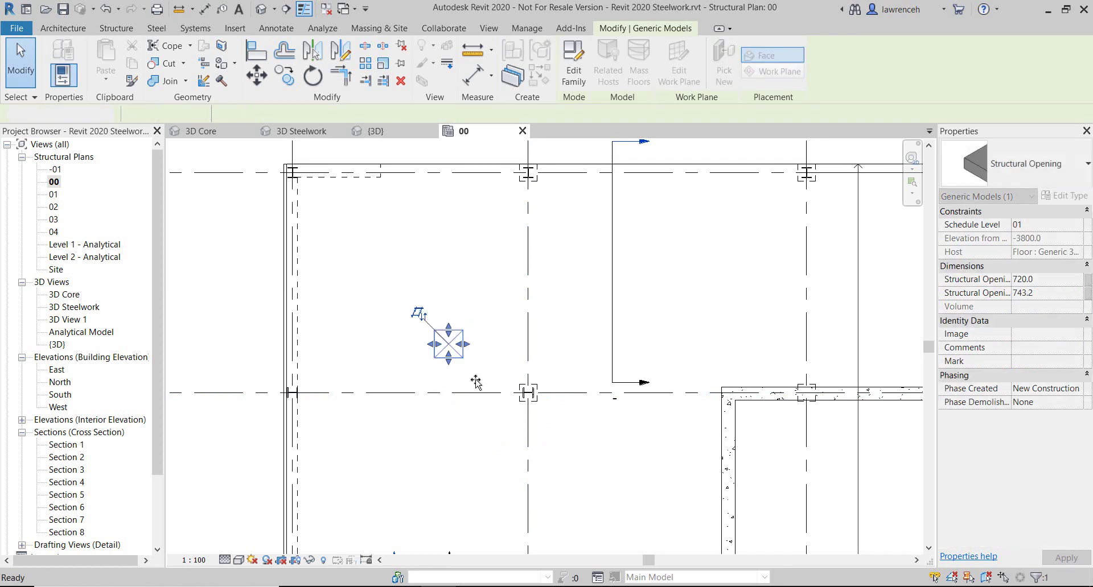
click(478, 383)
Add an aligned dimension between grid line B and the lower edge of the structural opening
scroll(476, 385, up, 1)
scroll(477, 385, up, 1)
key(d)
key(i)
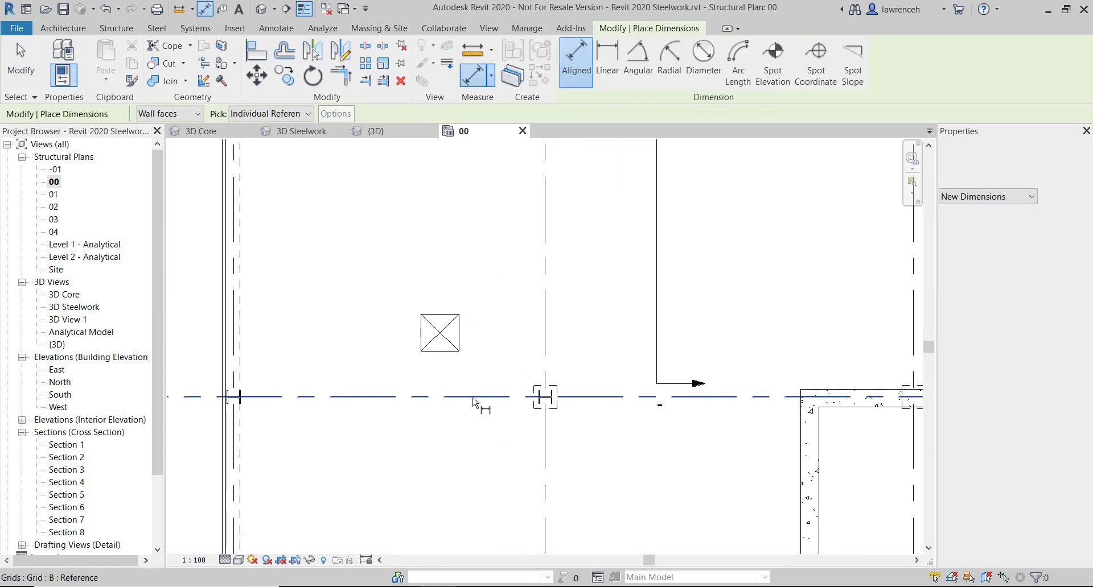
click(463, 394)
click(446, 352)
click(461, 370)
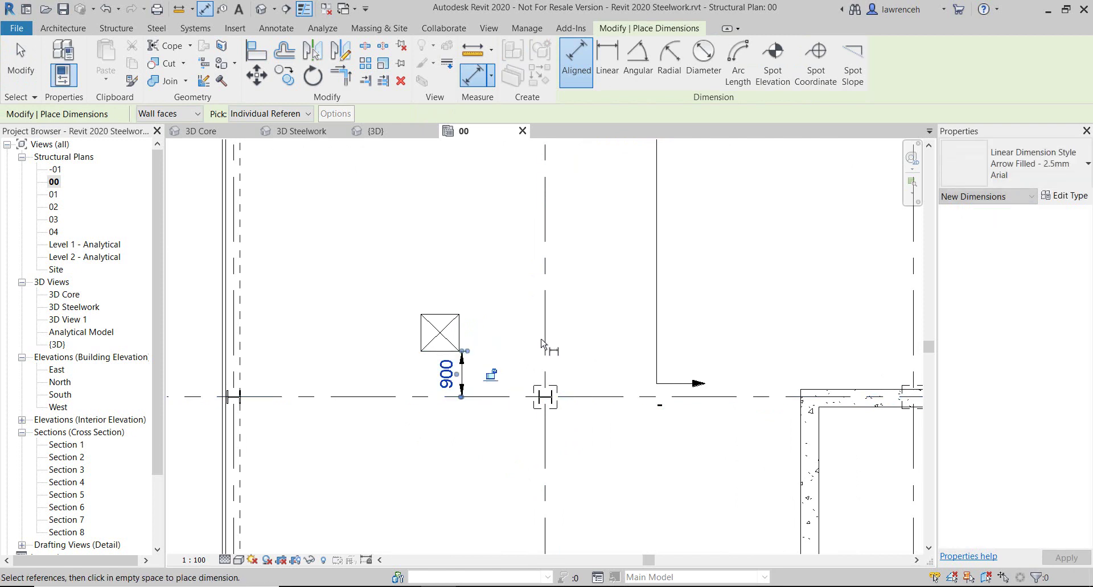
Add an aligned dimension between grid line 2 and the nearest vertical edge of the structural opening
click(545, 328)
click(461, 333)
click(495, 301)
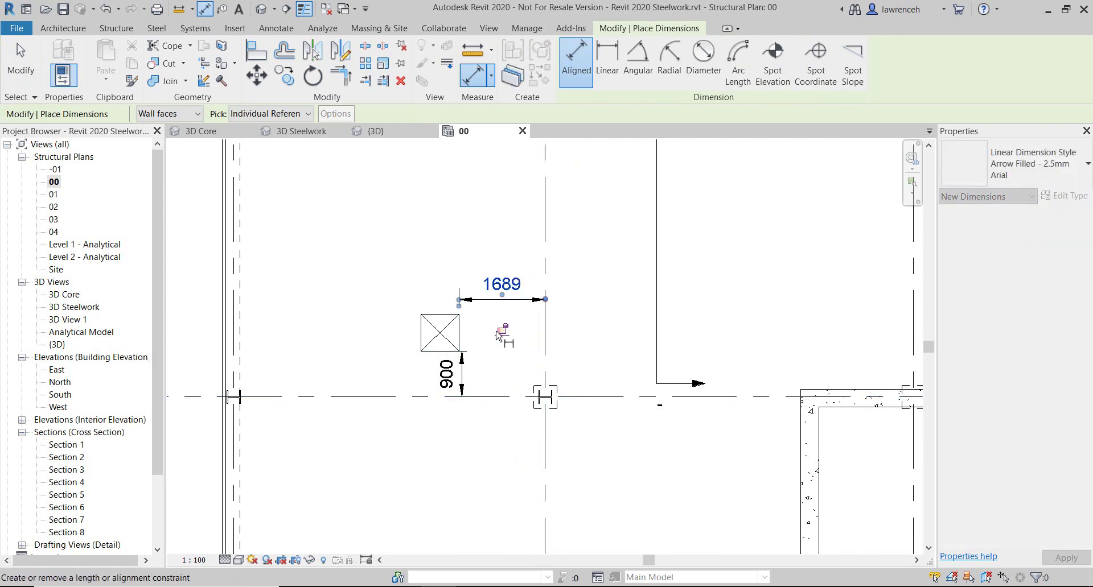
key(Escape)
key(Escape)
Stretch the structural opening freehand by its edges to about 1126 mm long and 1574 mm wide
click(471, 358)
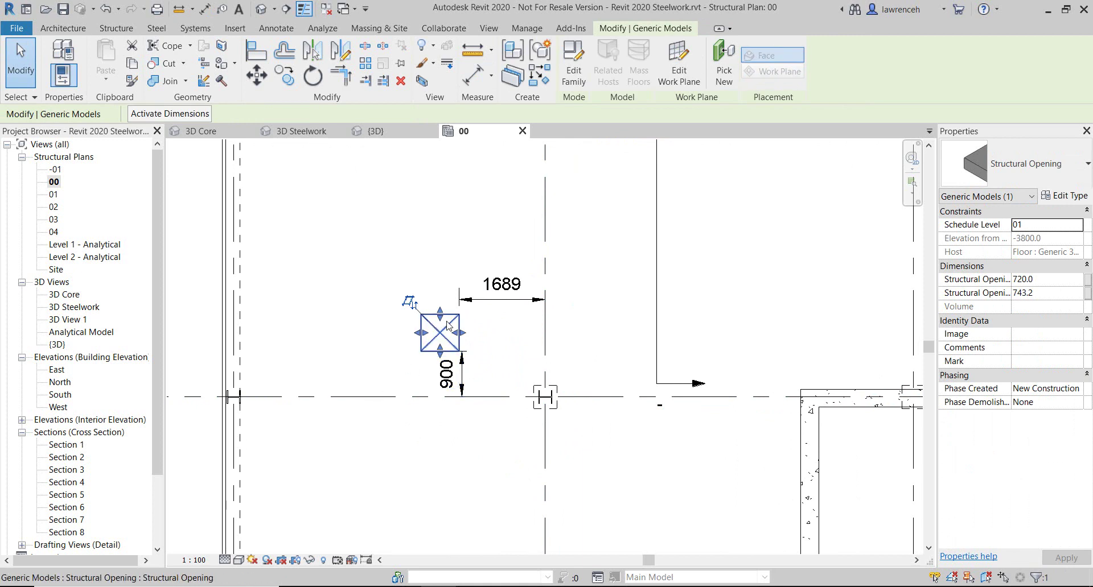
drag(436, 299, 419, 326)
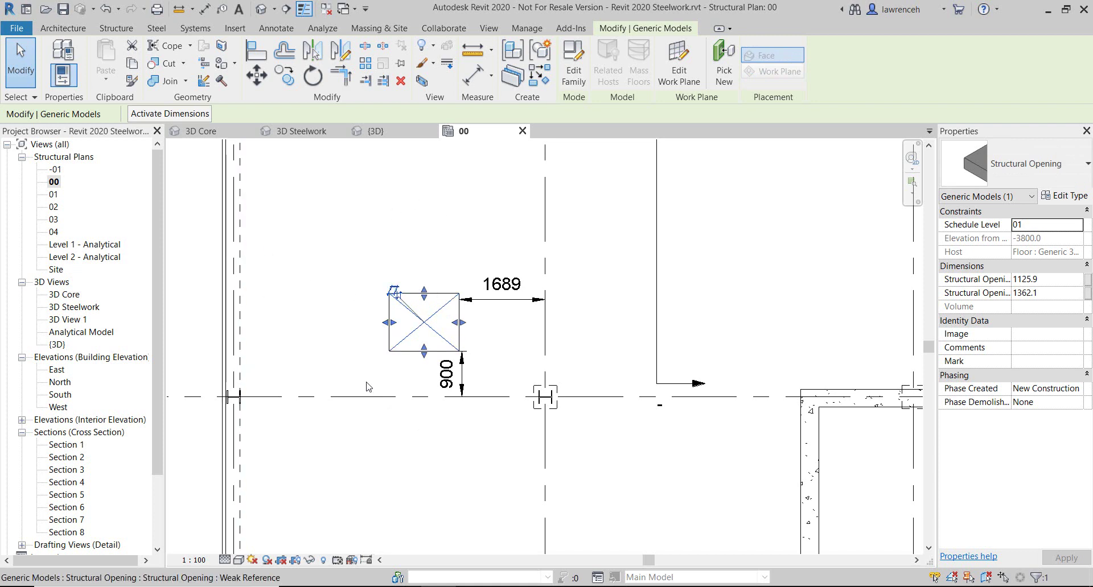
drag(366, 386, 410, 389)
drag(434, 304, 428, 336)
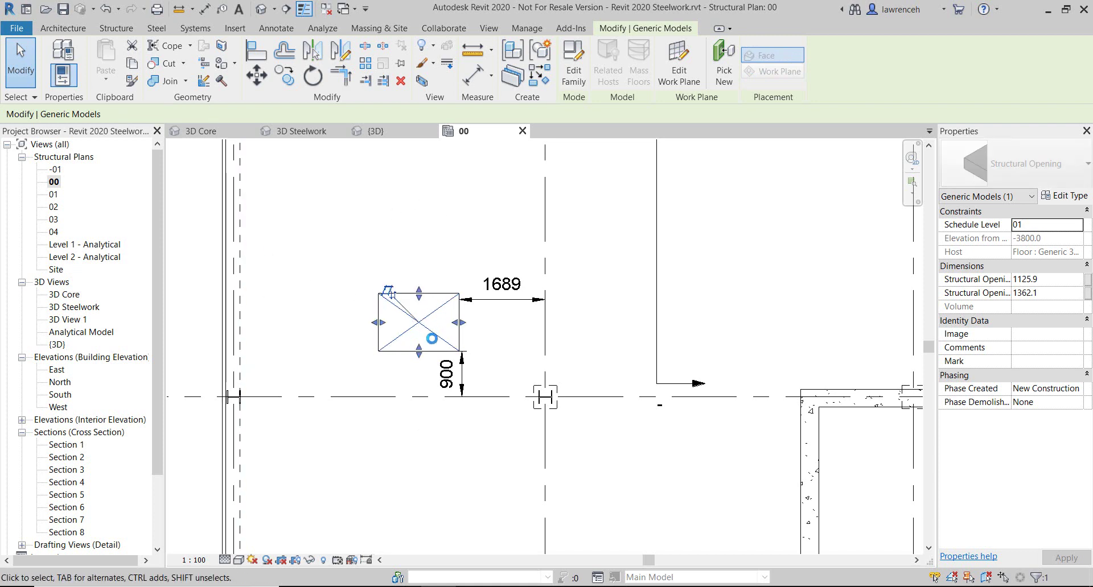
Set both the Structural Opening Length and the Structural Opening Width of this instance to 1200 mm
click(1049, 281)
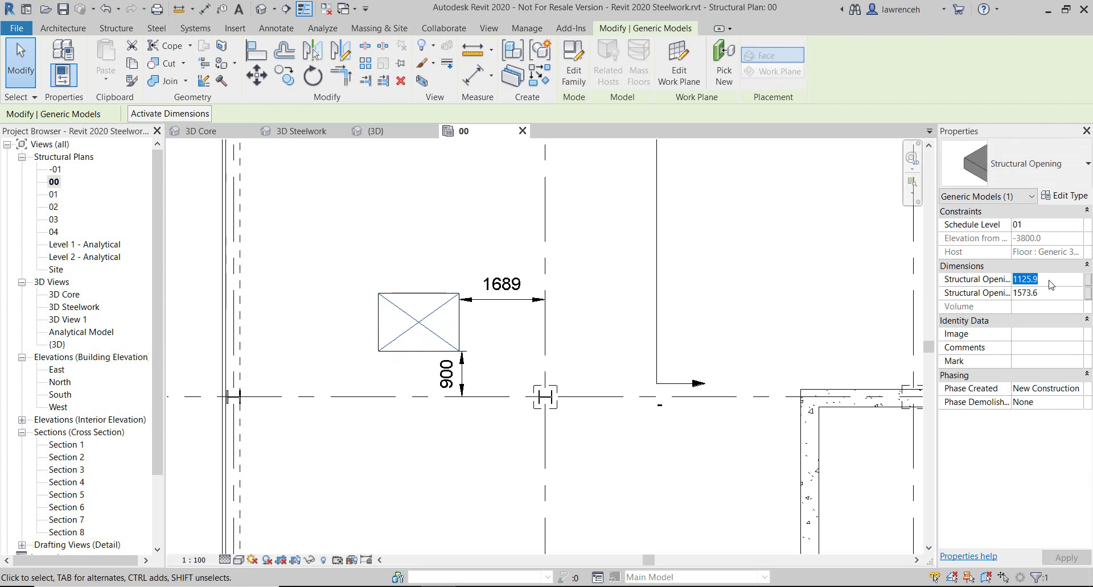
text(1200)
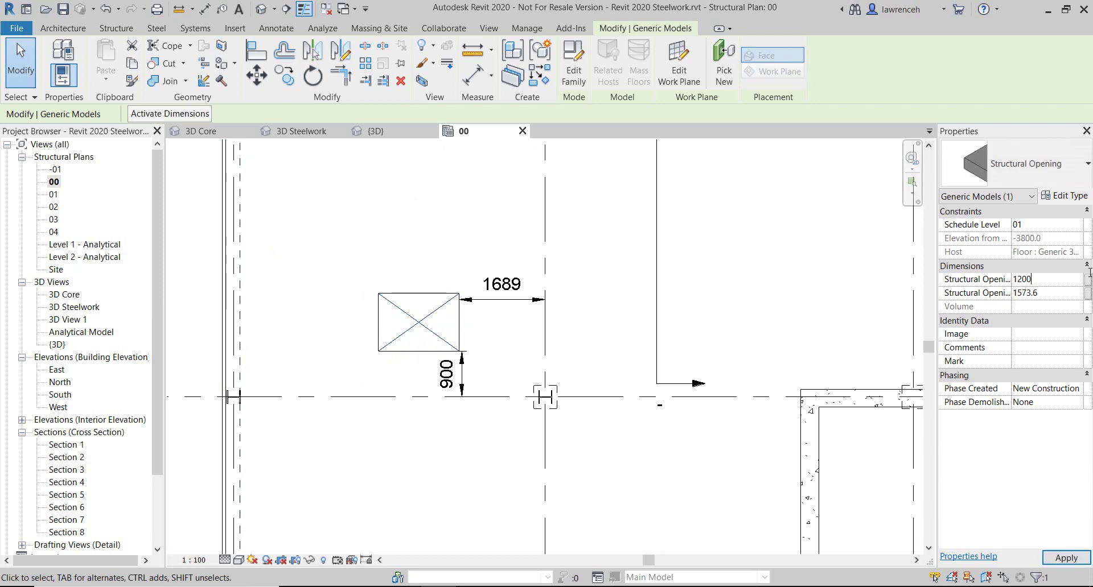
click(1060, 297)
text(12)
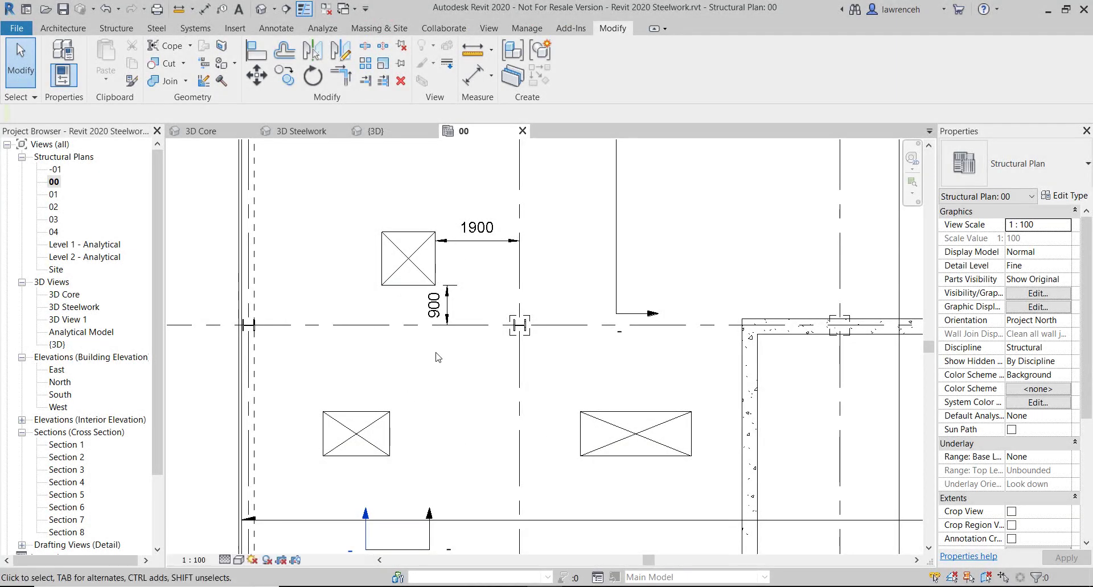
Assign the mark ST01 to the square structural opening above grid line B
click(434, 276)
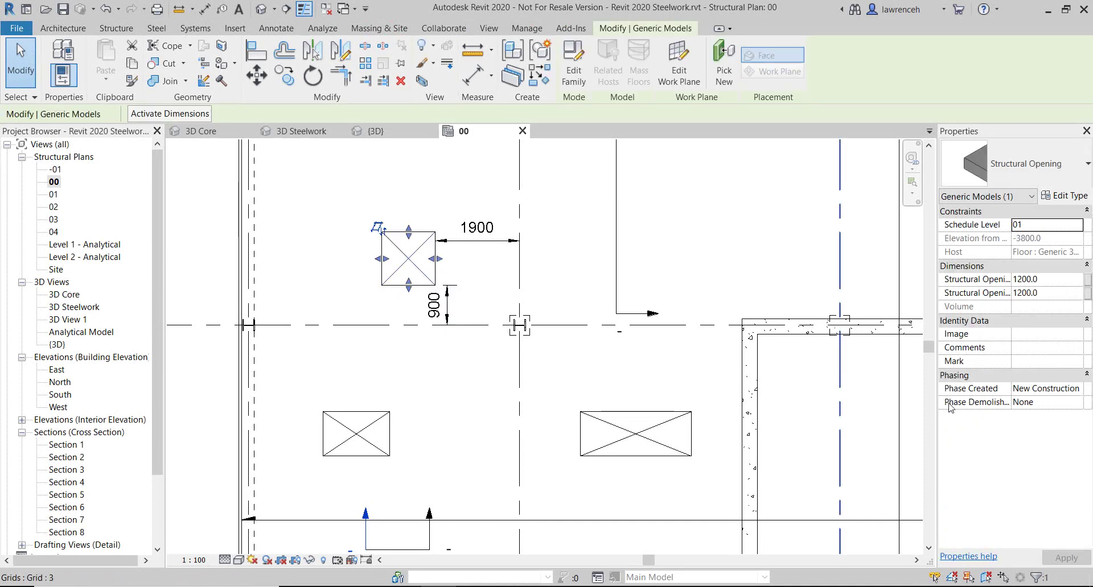
click(1045, 366)
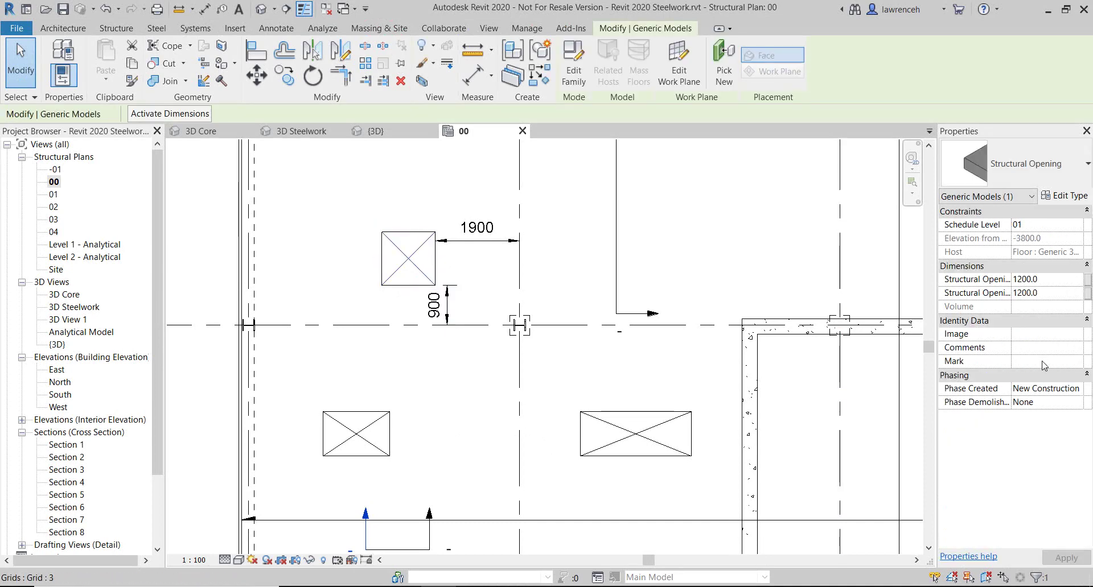
text(ST01)
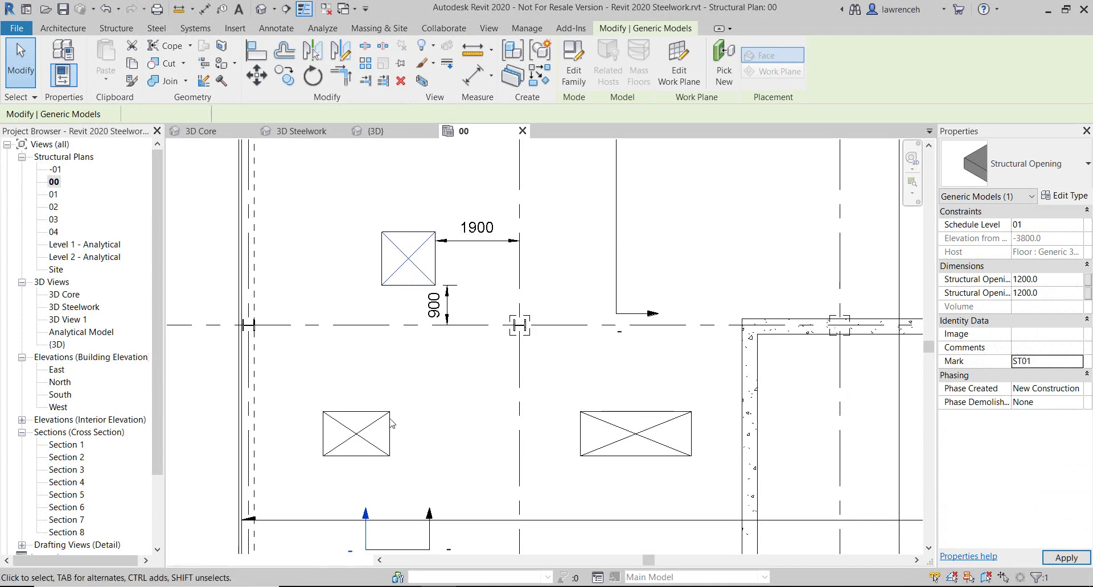
Assign the mark ST02 to the smaller rectangular opening below grid line B
click(356, 434)
click(1041, 364)
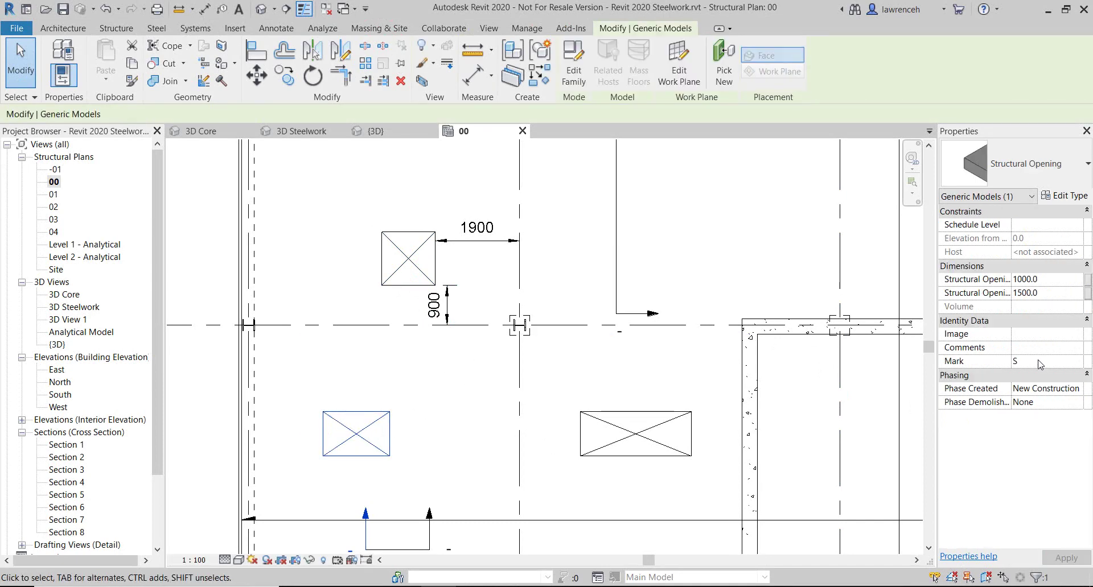
text(S)
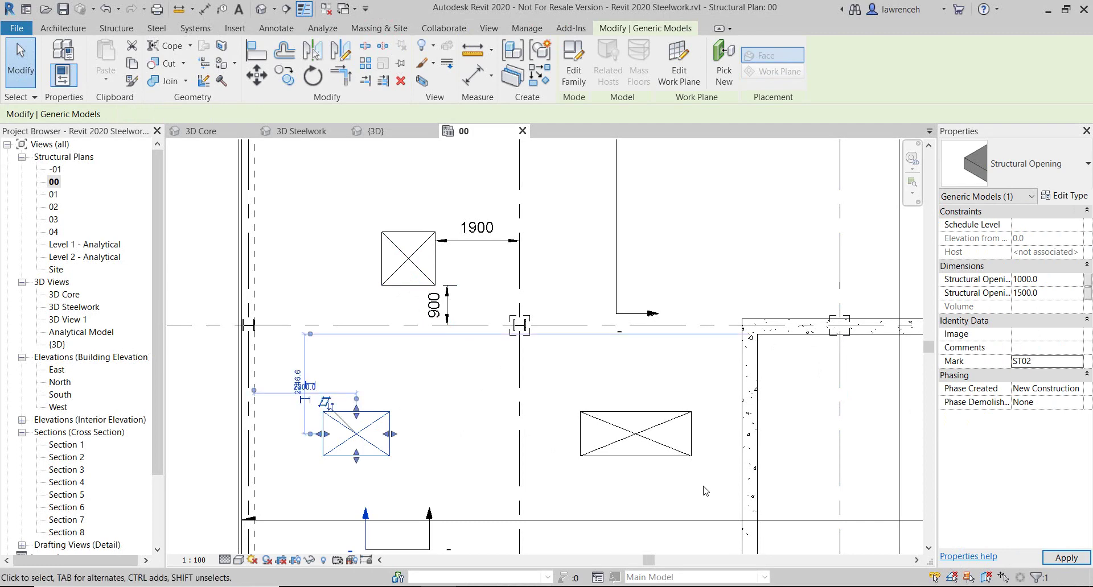
click(660, 503)
Assign the mark ST03 to the widest rectangular opening, between grid lines 2 and 3
click(654, 456)
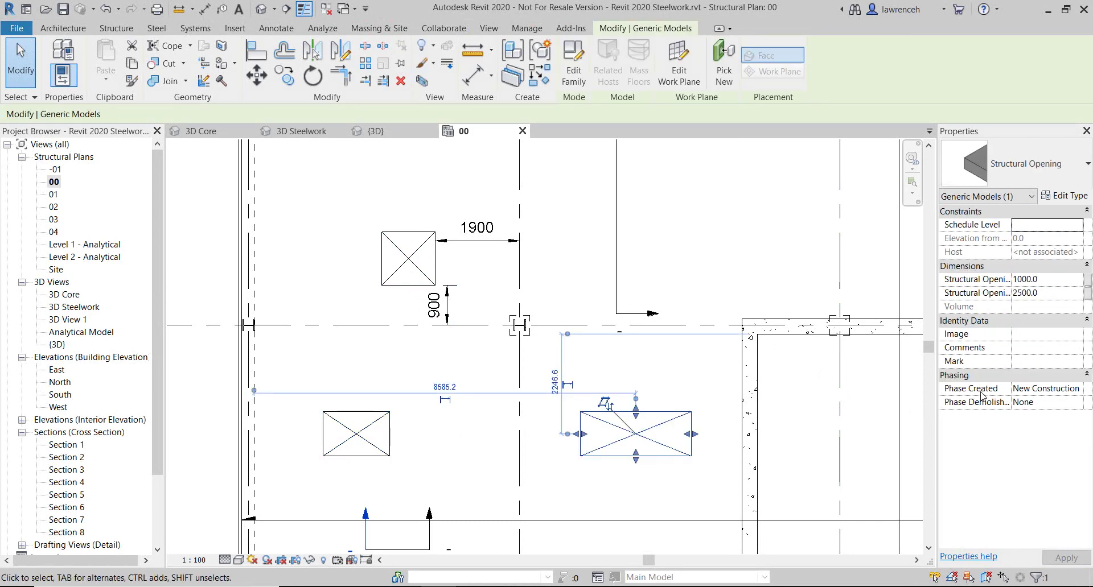
click(1032, 364)
text(ST)
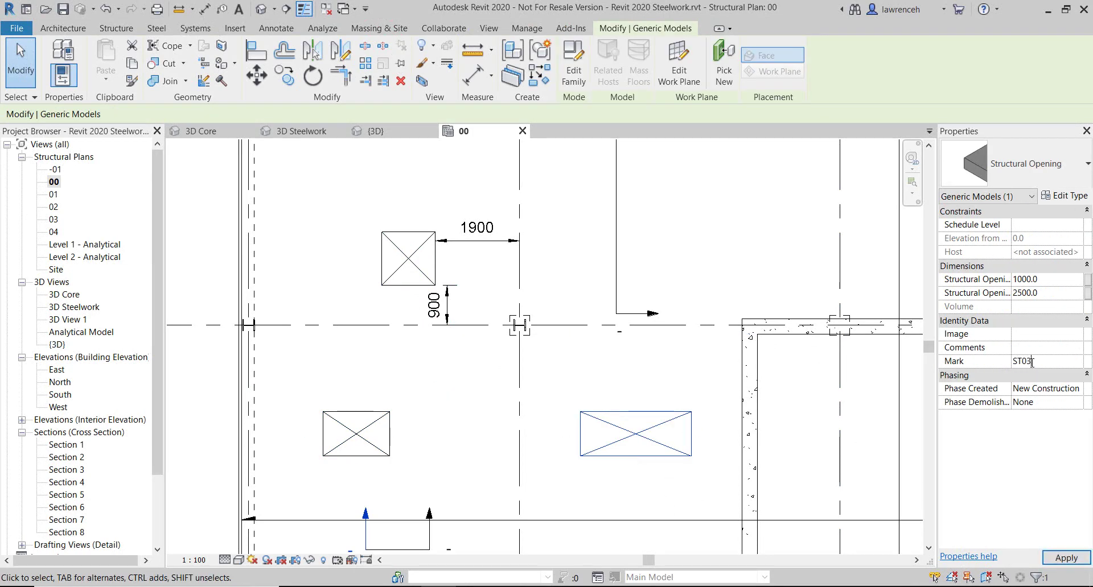
text(03)
click(493, 458)
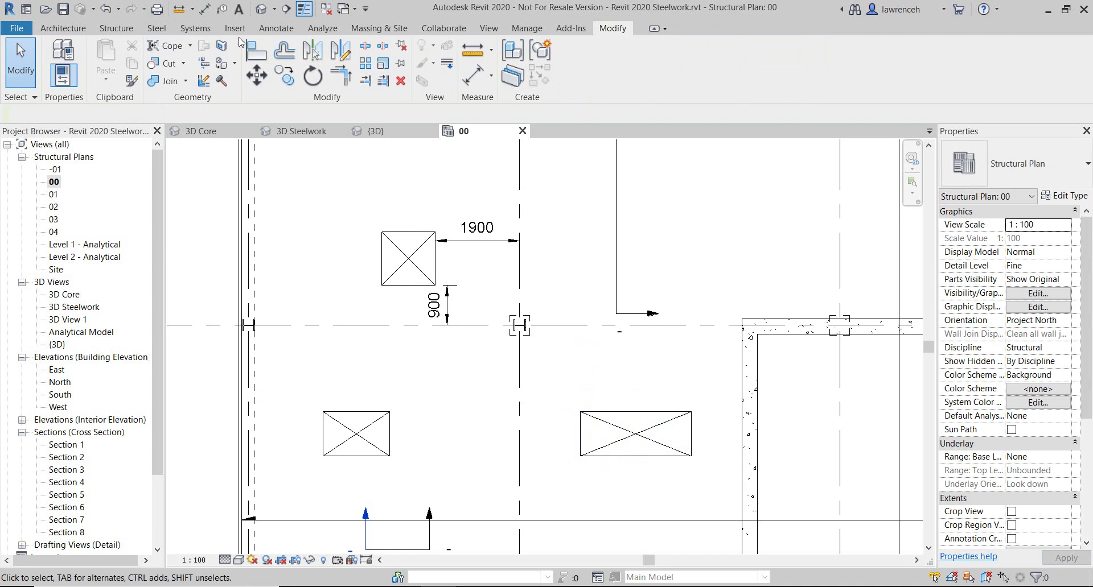
Create a new schedule for the Generic Models category and name it Structural openings
click(488, 29)
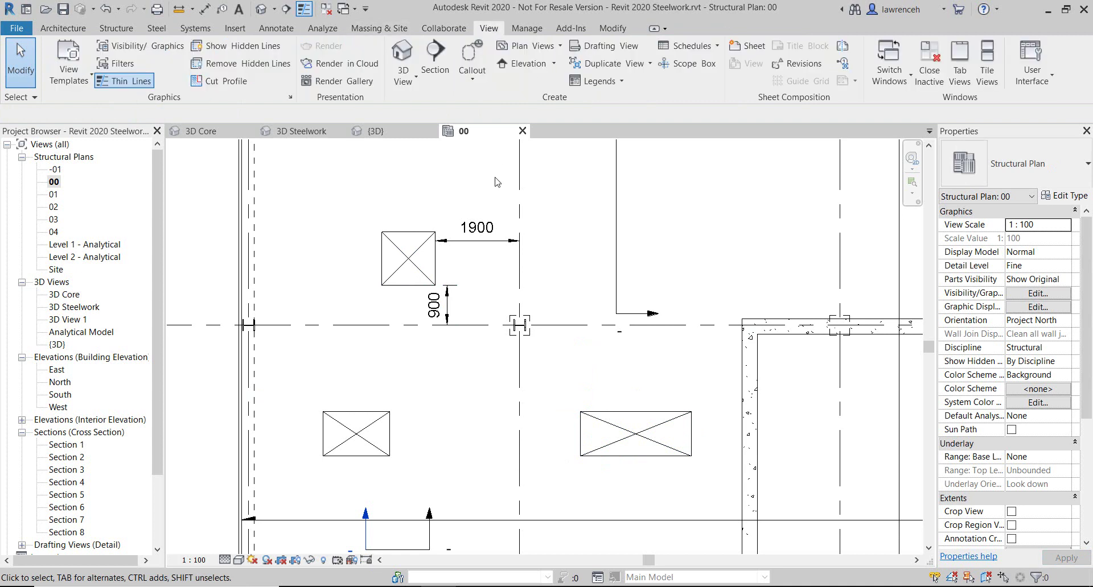
click(690, 45)
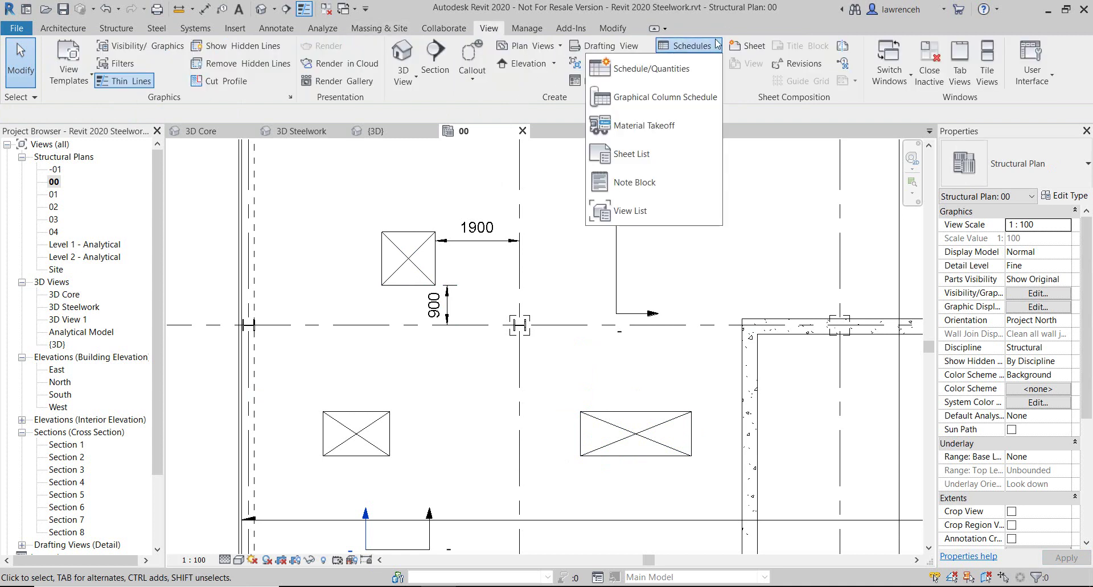
click(632, 68)
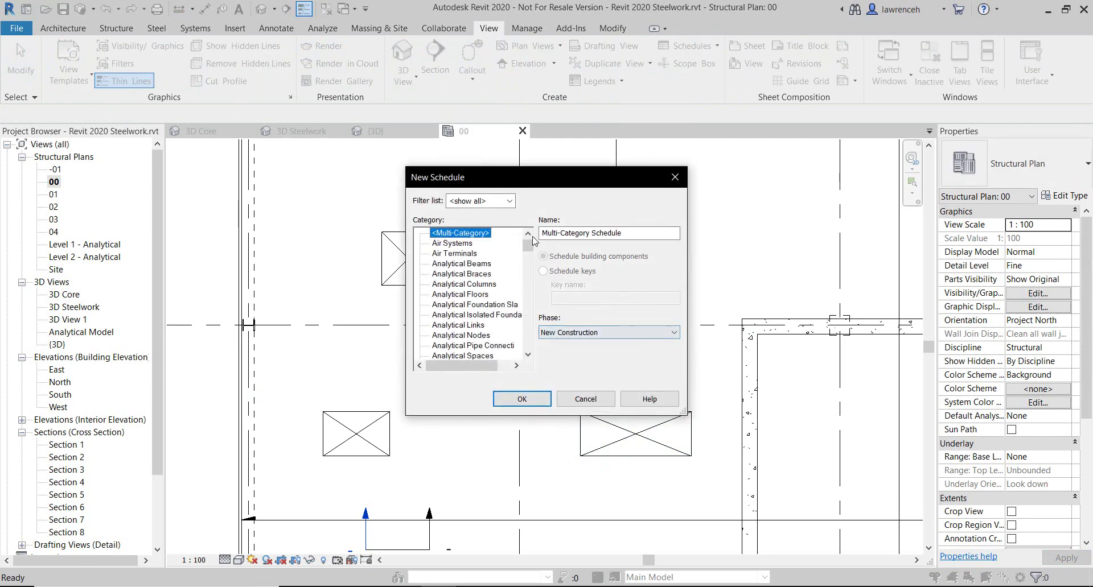
drag(529, 251, 531, 296)
click(477, 285)
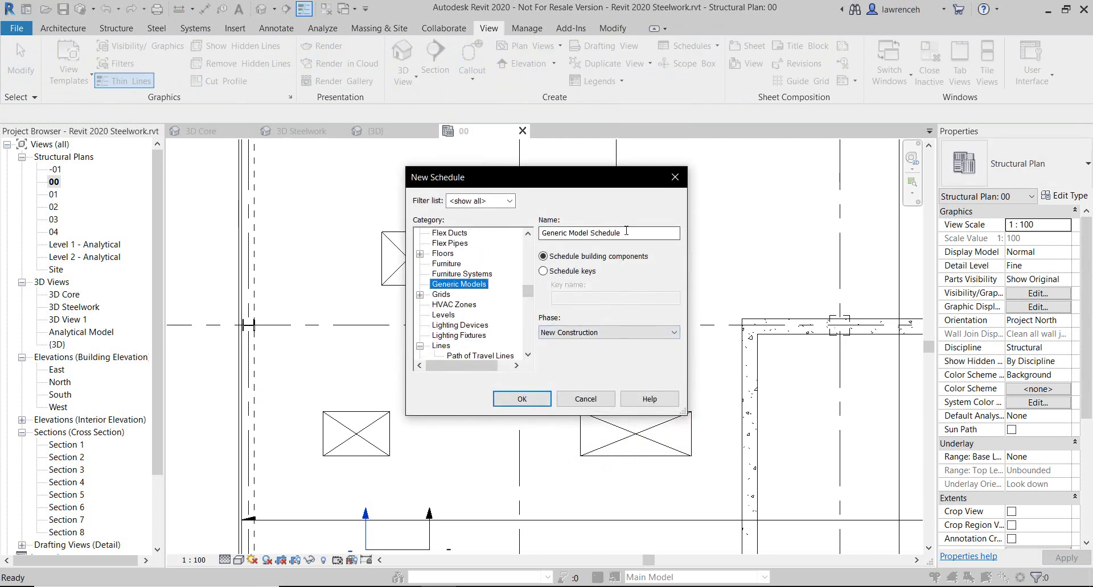
drag(590, 233, 465, 235)
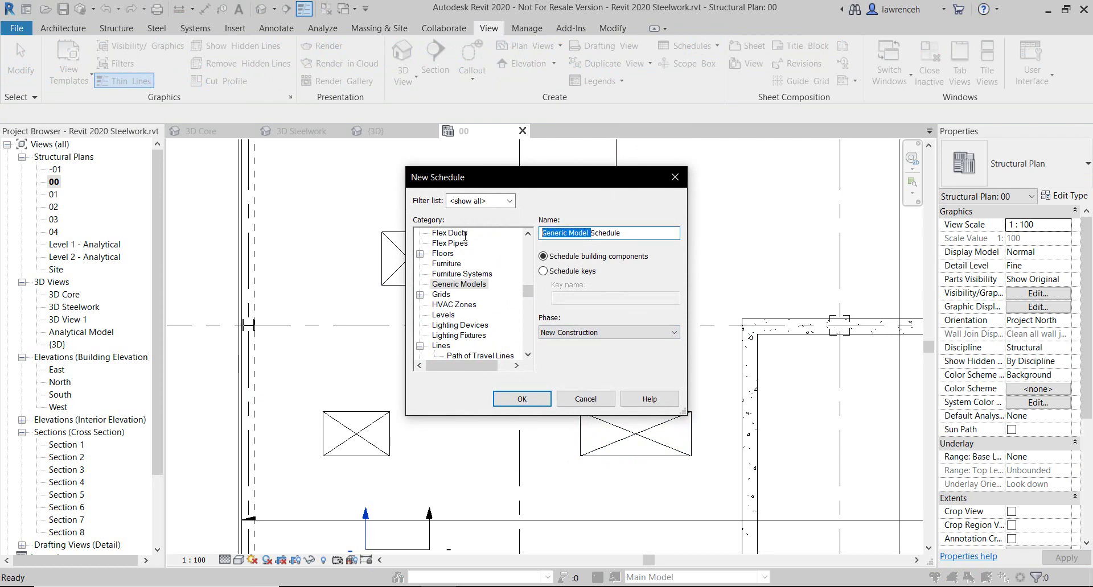
text(Structural op)
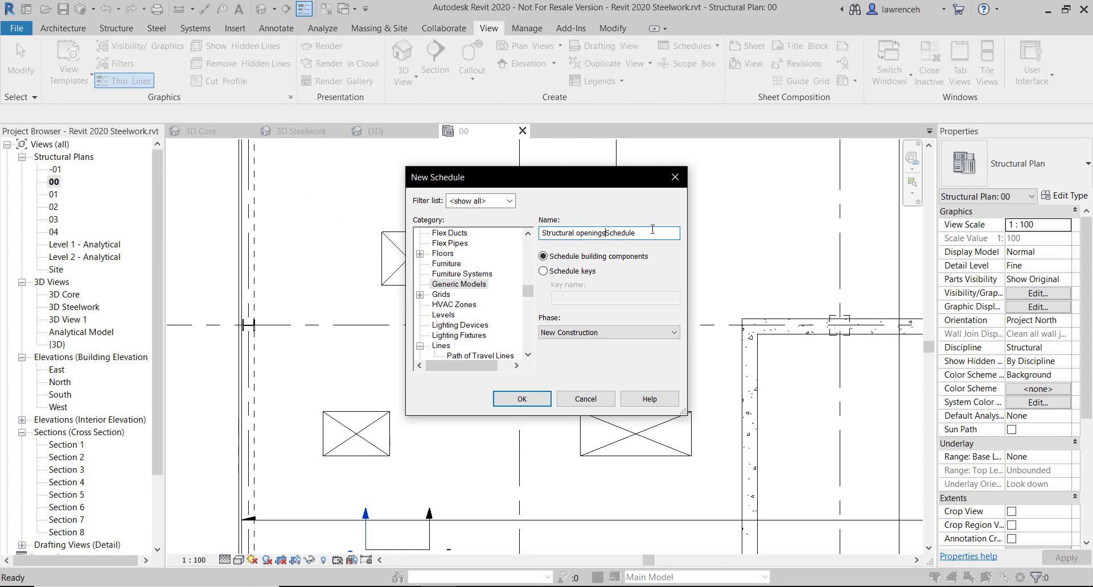
key(BackSpace)
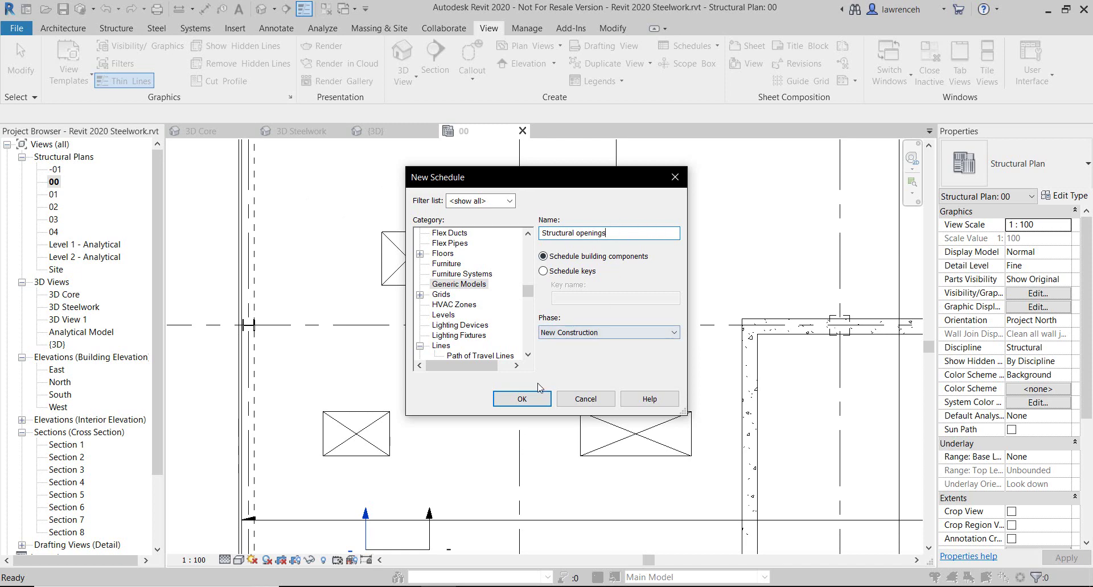
click(521, 399)
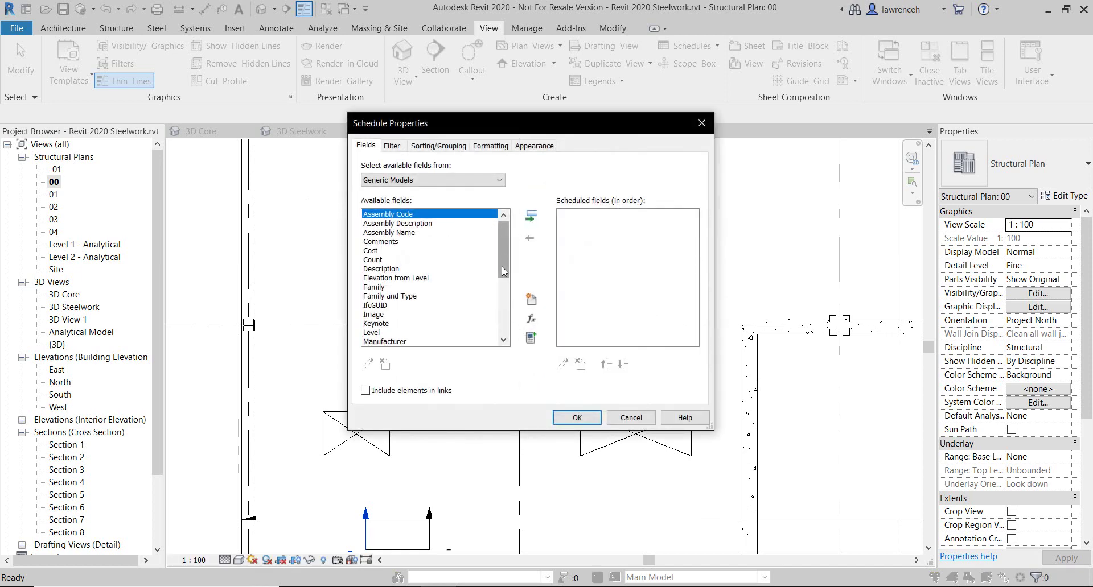
Include the Mark, Structural Opening Length and Structural Opening Width fields in that order and generate the schedule
drag(502, 270, 506, 323)
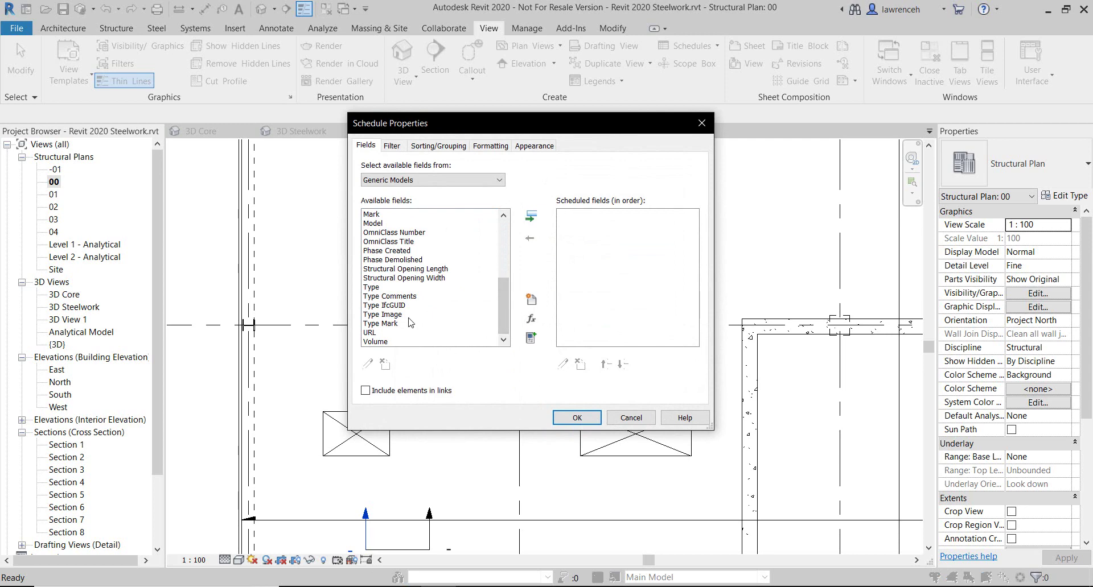
scroll(393, 318, up, 3)
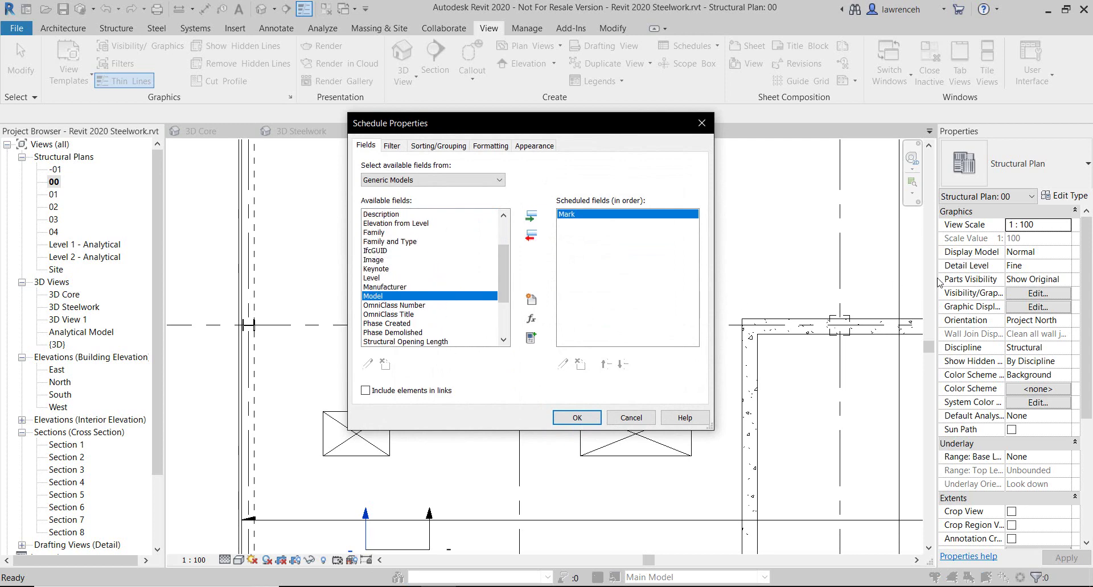
drag(504, 278, 504, 298)
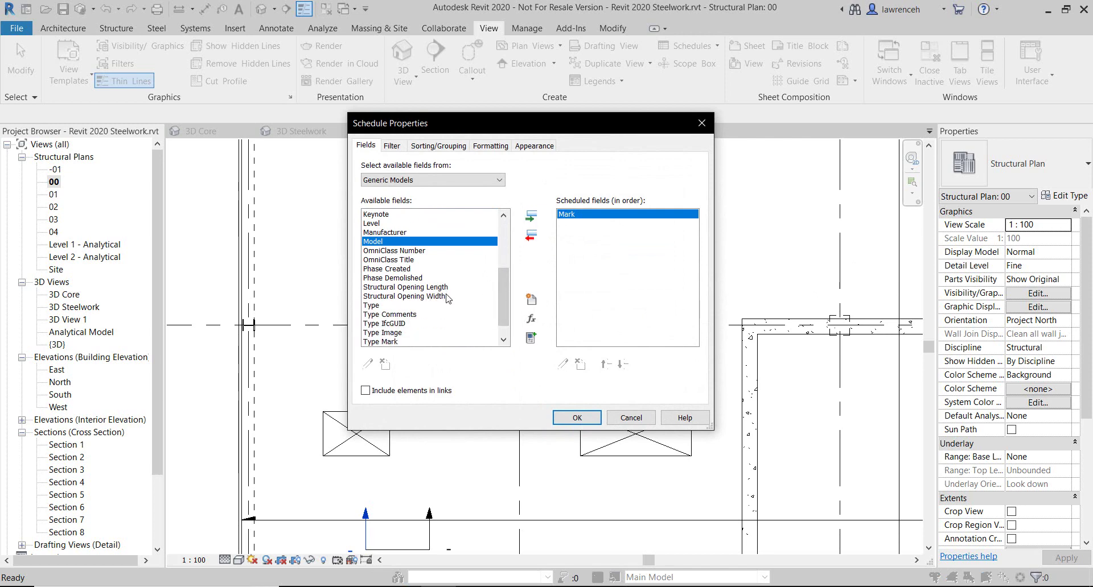
click(443, 287)
click(533, 217)
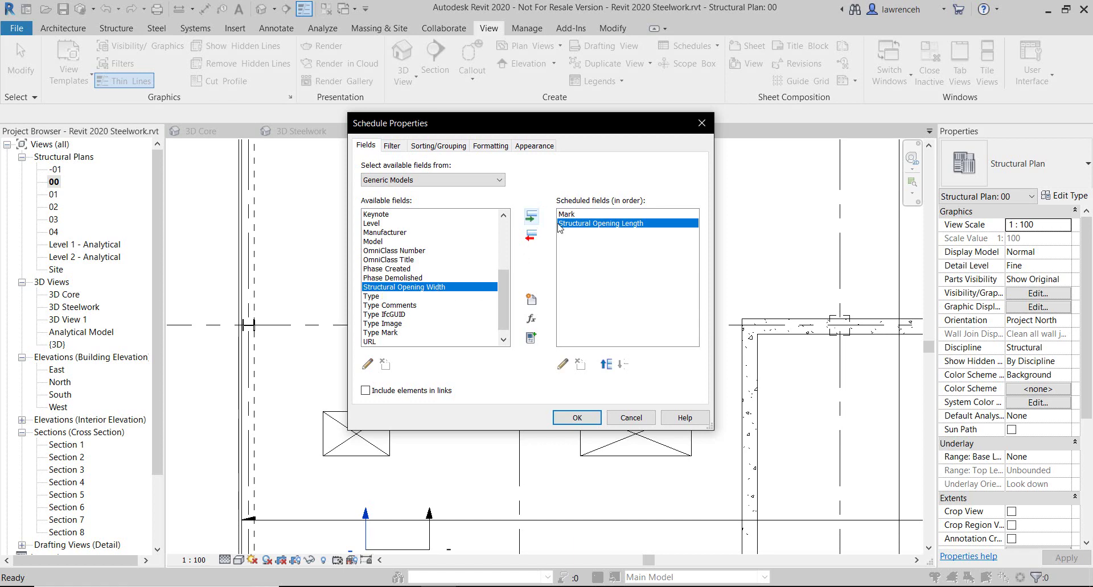
click(531, 217)
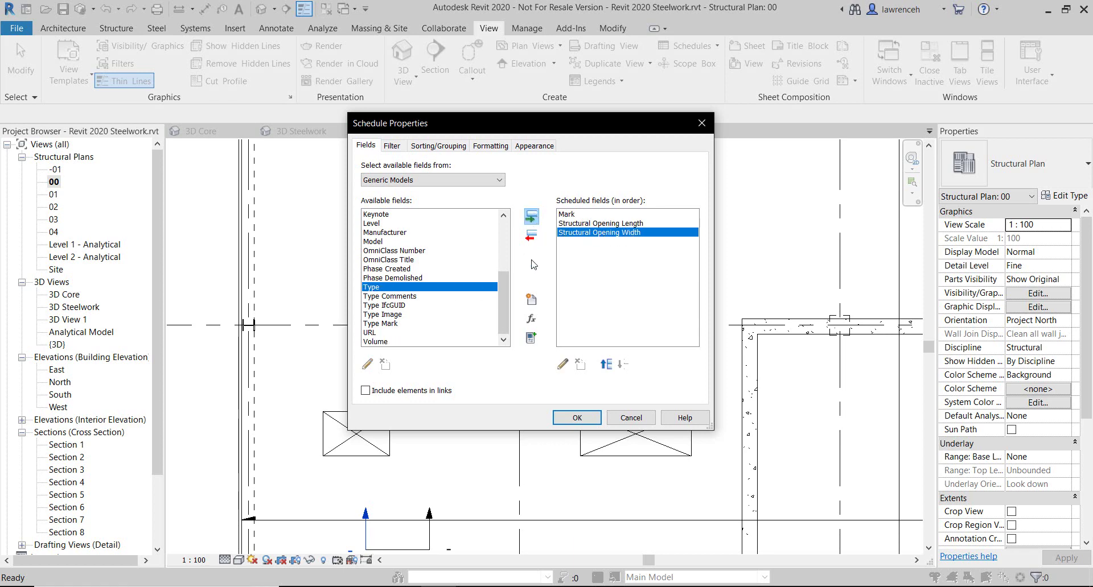
click(585, 420)
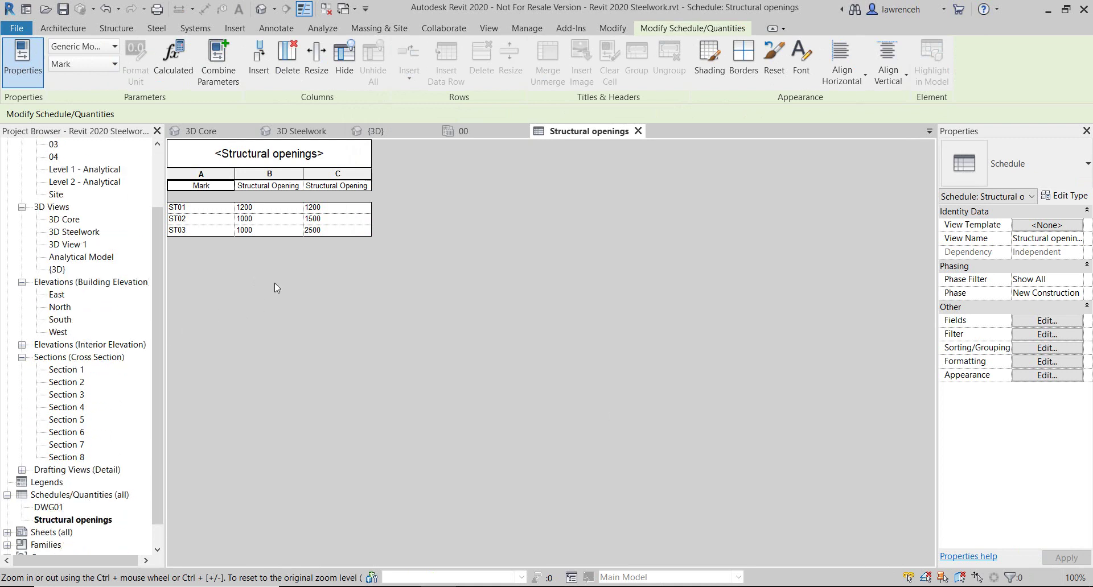
Set the Structural Opening Length of ST02 and ST03 to 1200 directly in the Structural openings schedule
click(253, 219)
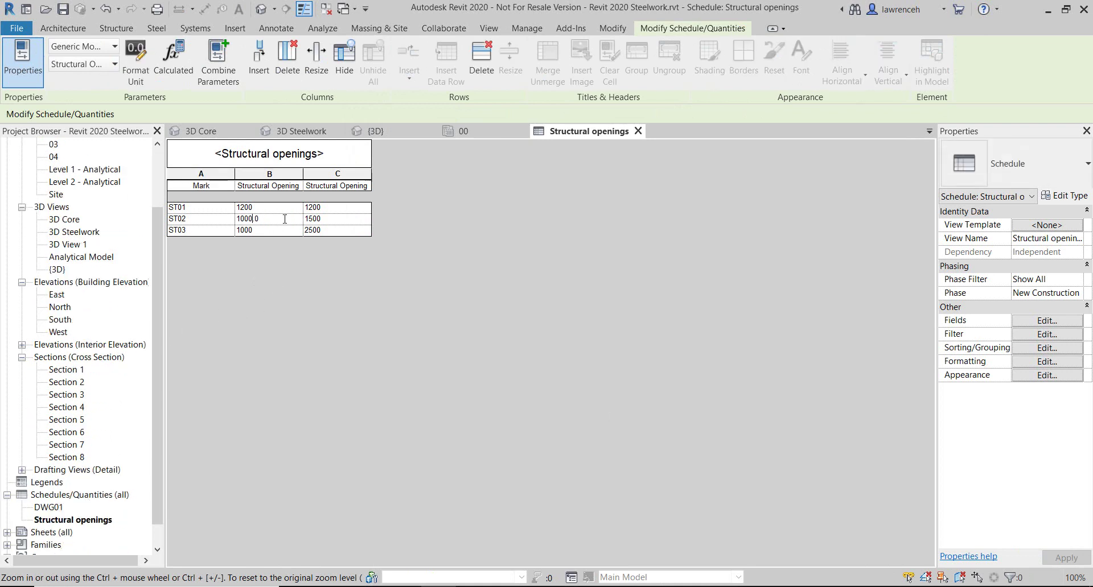
double_click(234, 219)
text(1)
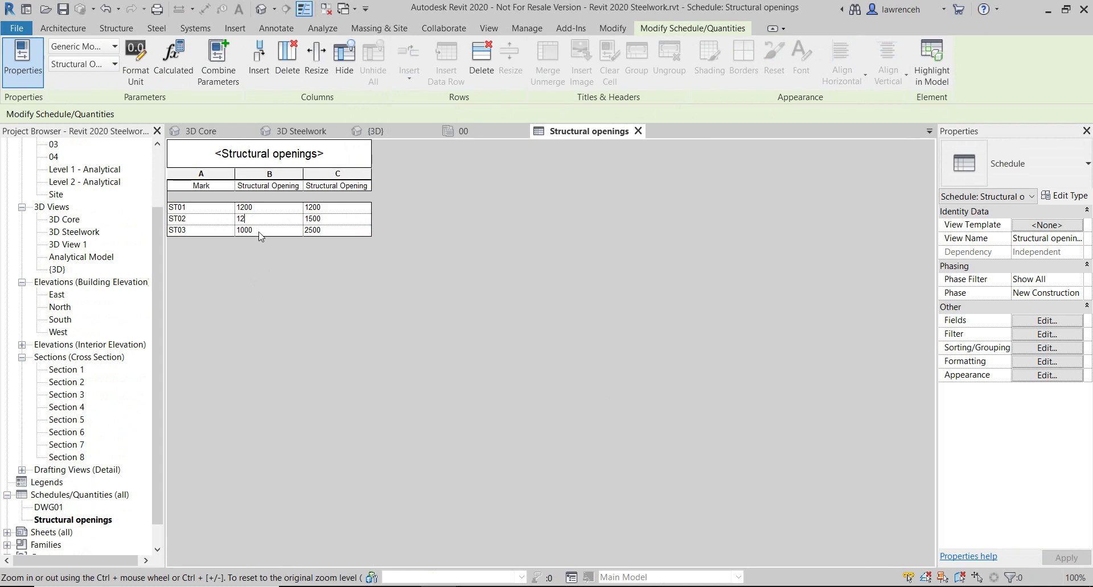
text(200)
double_click(259, 231)
text(1200)
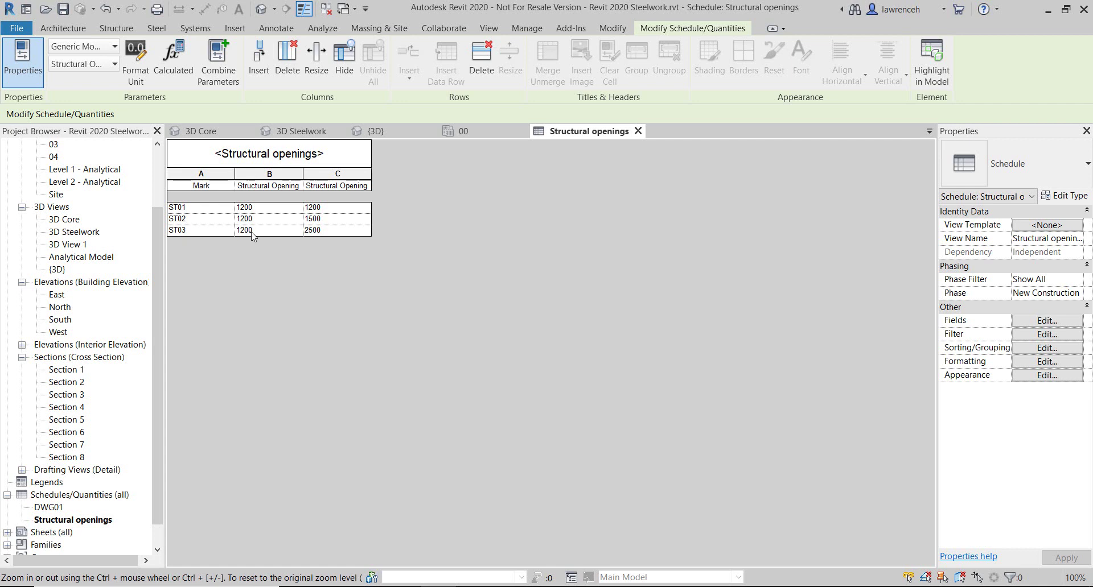
In the 00 structural plan, set the Structural Opening Length of the widest opening, ST03, to 900
click(483, 131)
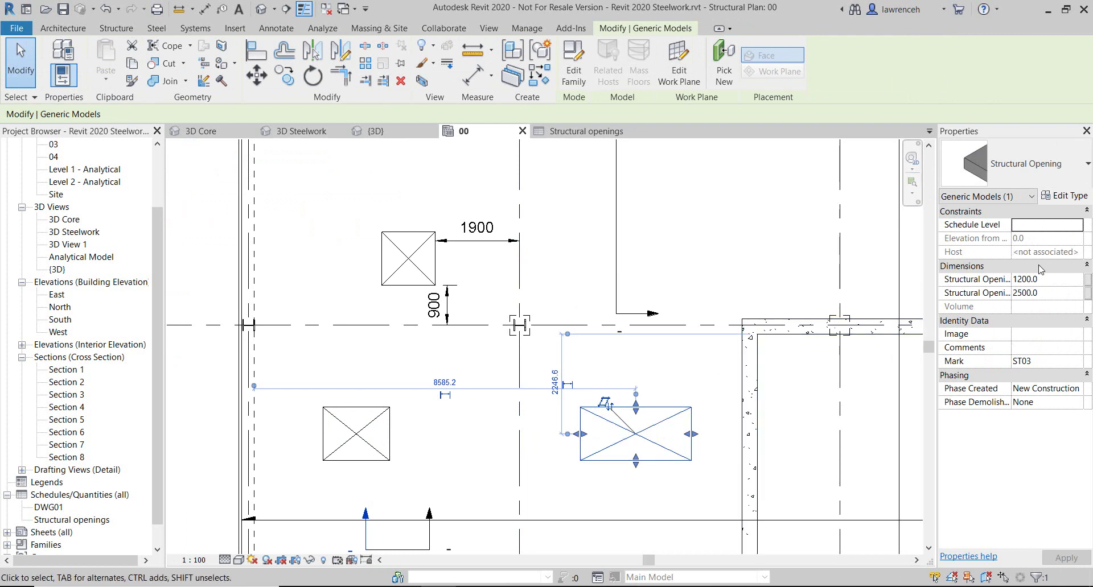
click(1057, 285)
text(900)
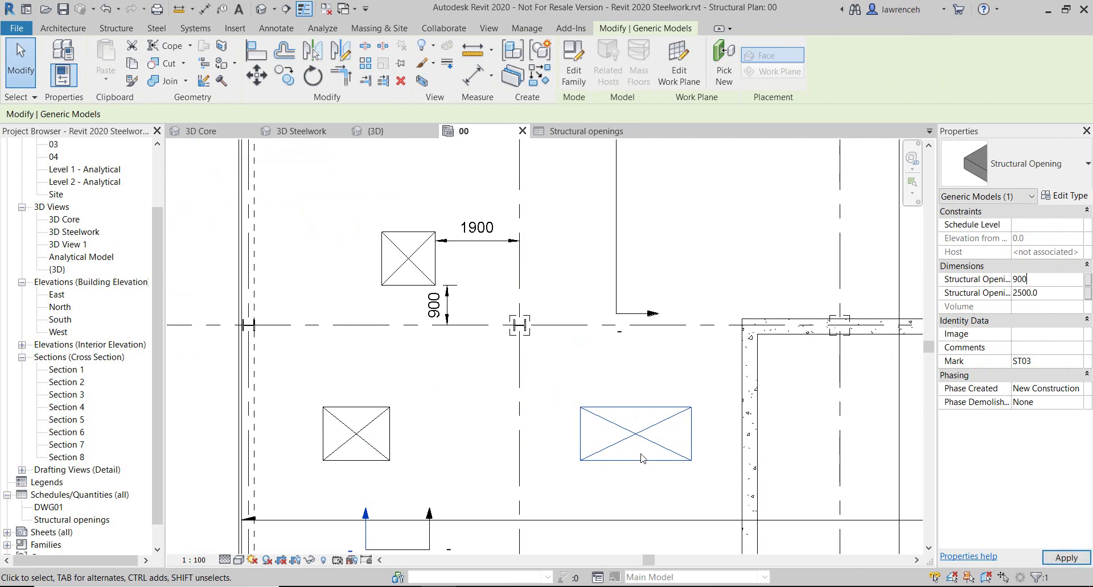
click(592, 503)
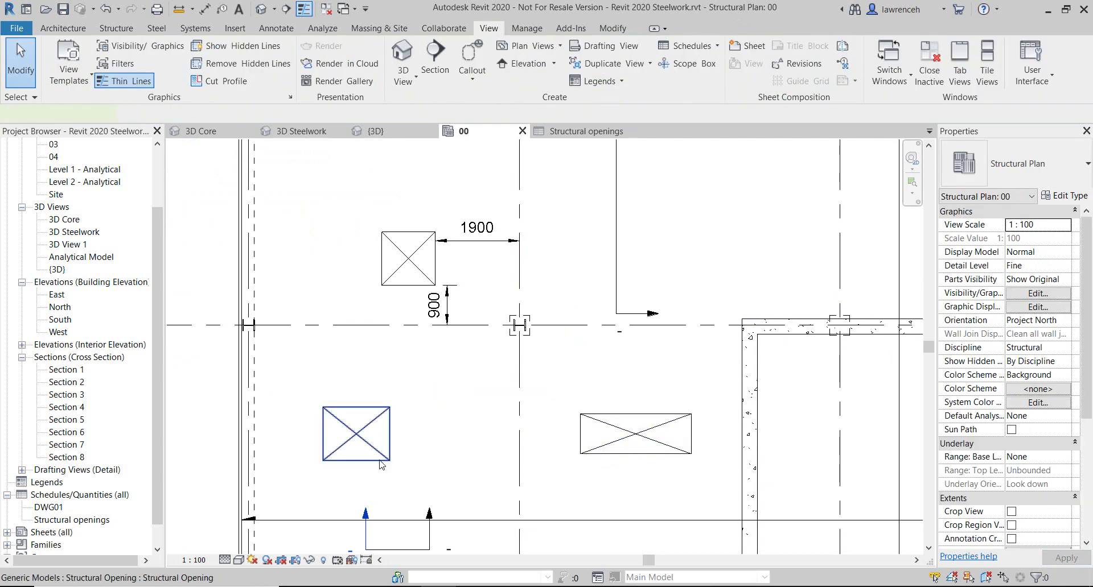
Set the Structural Opening Length of the smaller rectangular opening, ST02, to 900 and reopen the Structural openings schedule
click(379, 459)
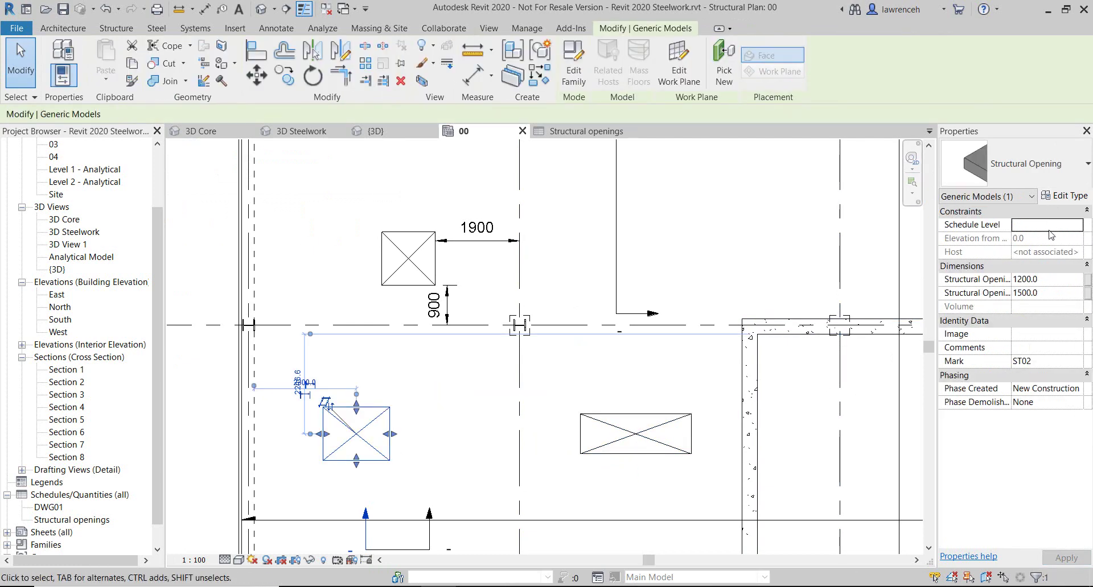
click(1057, 279)
text(900)
click(589, 504)
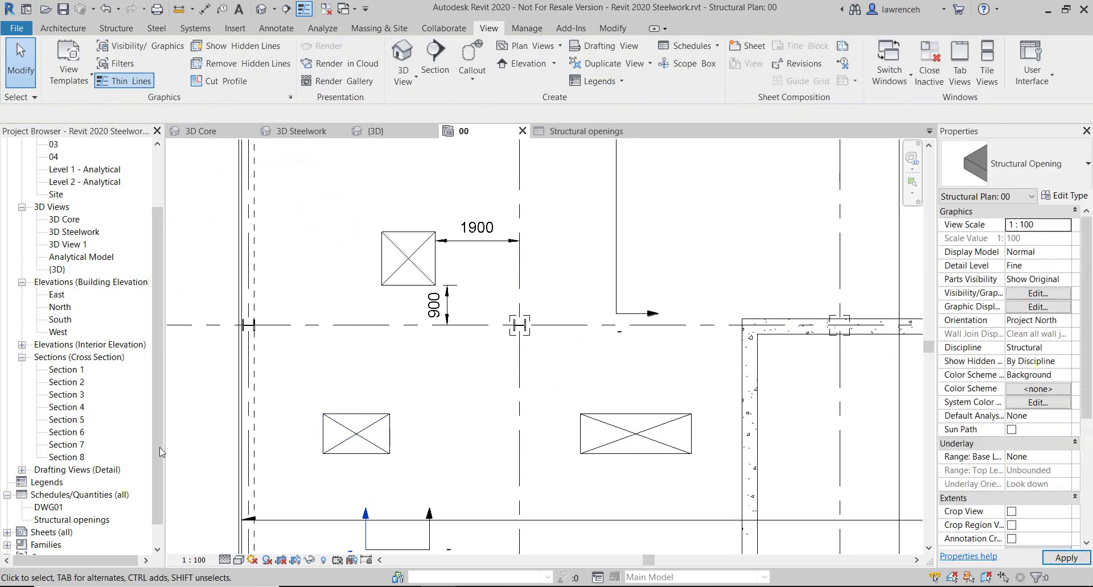
scroll(69, 468, down, 1)
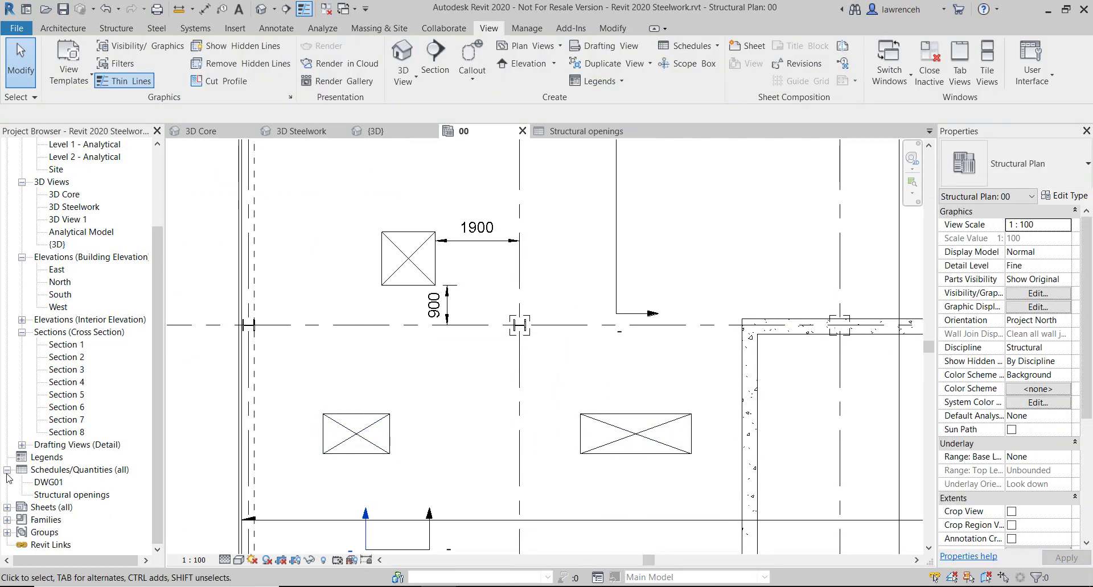
double_click(63, 494)
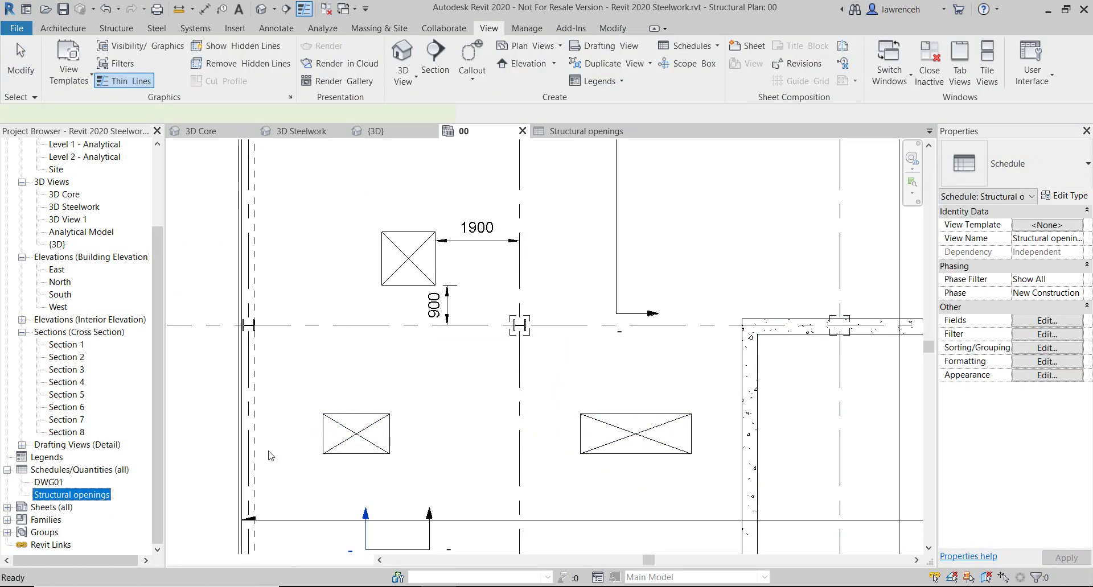